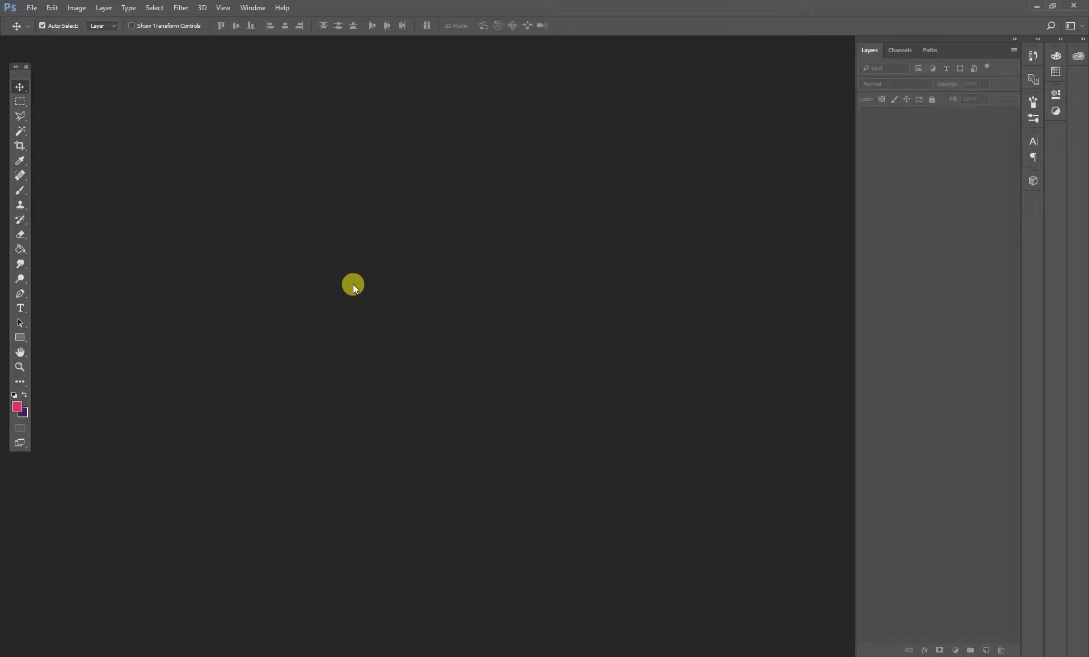
Create a new 1080 × 1080 px document at 300 ppi.
click(32, 7)
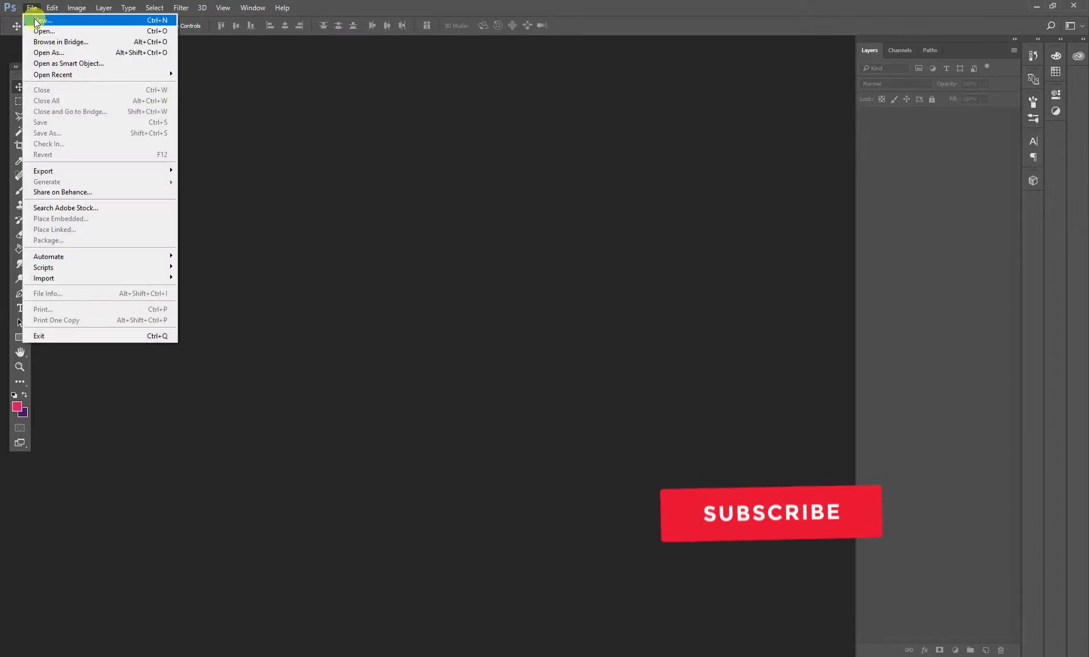
click(35, 20)
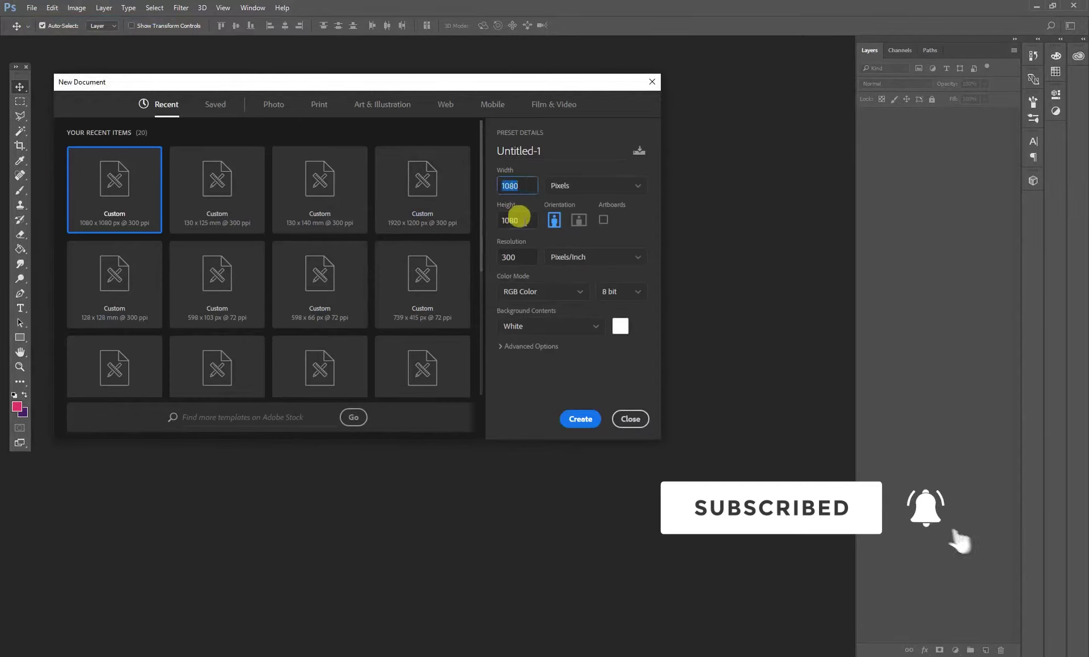
click(518, 220)
click(517, 257)
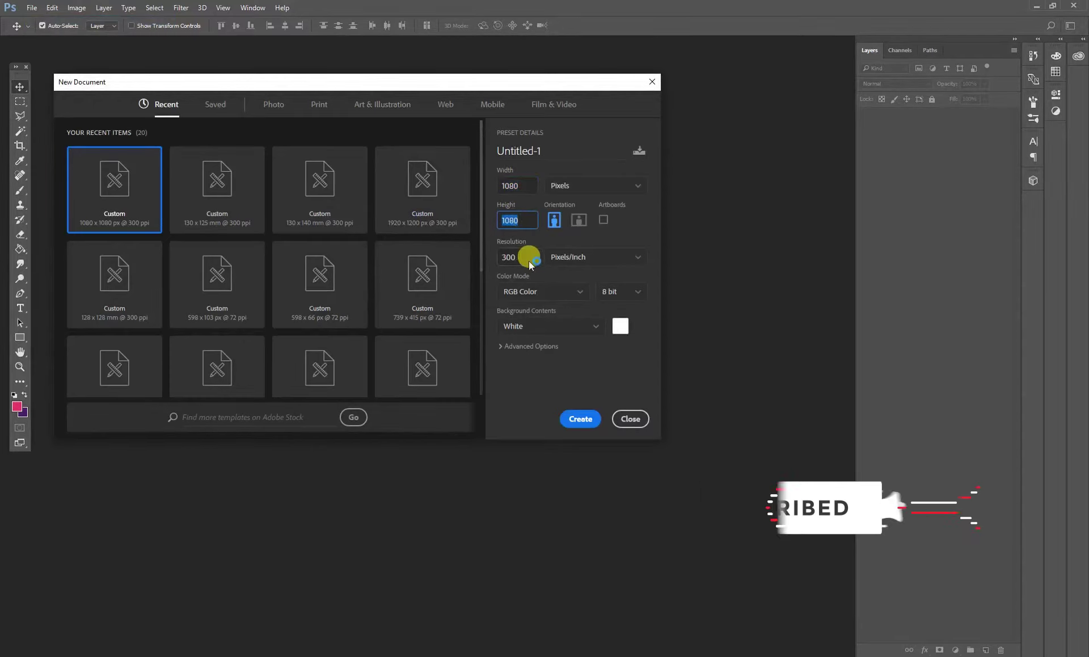
click(579, 418)
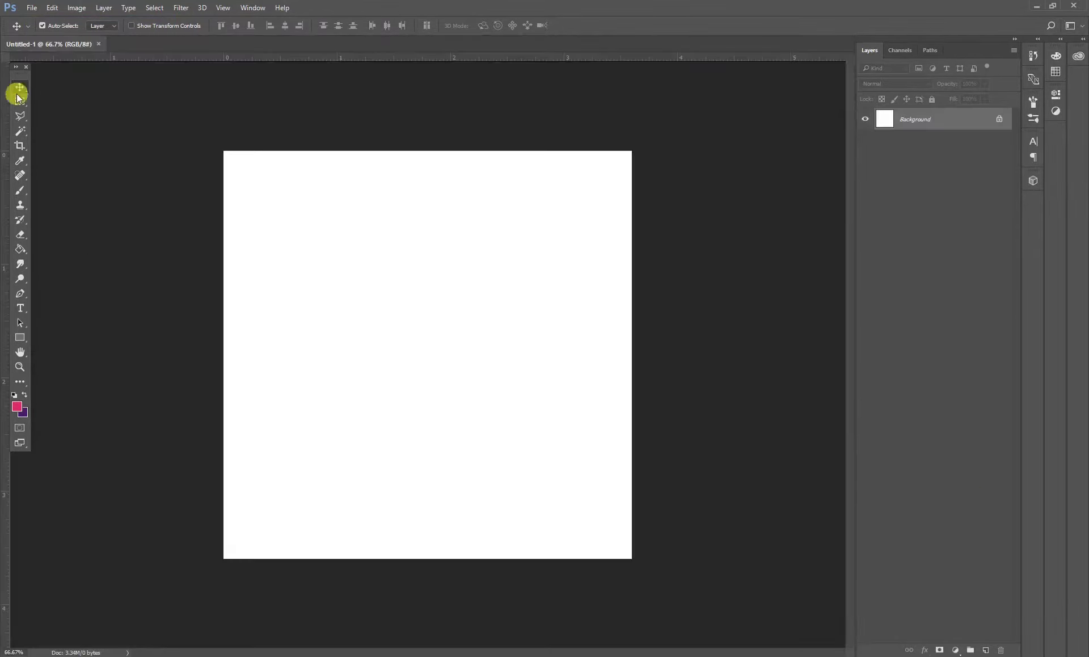
Unlock the Background so it becomes a normal Layer 0.
click(192, 252)
click(999, 119)
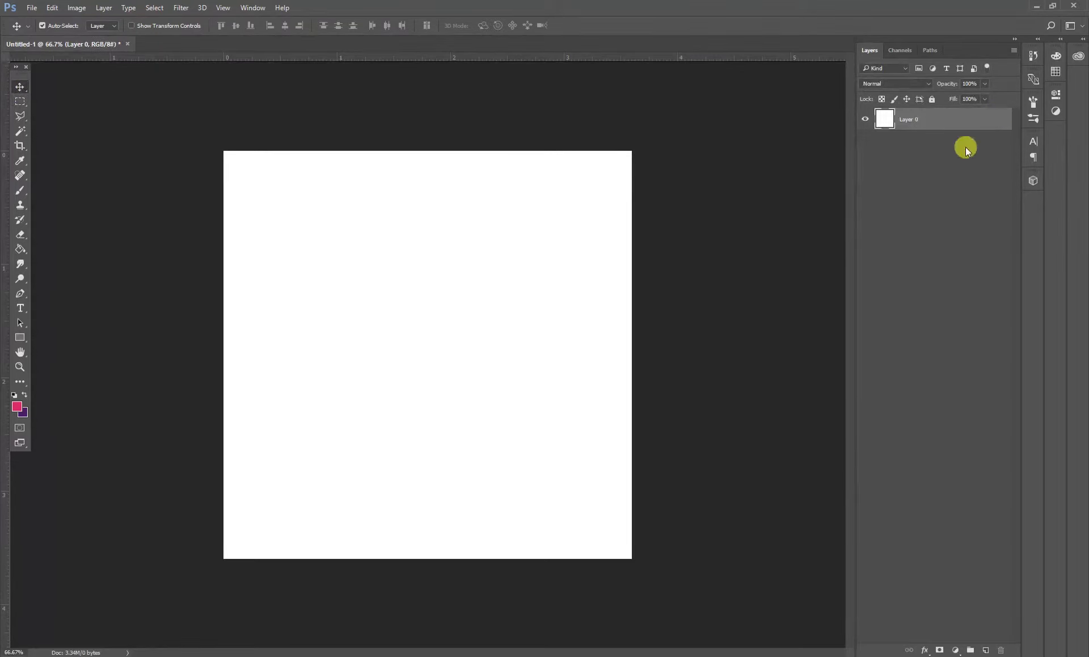
click(815, 322)
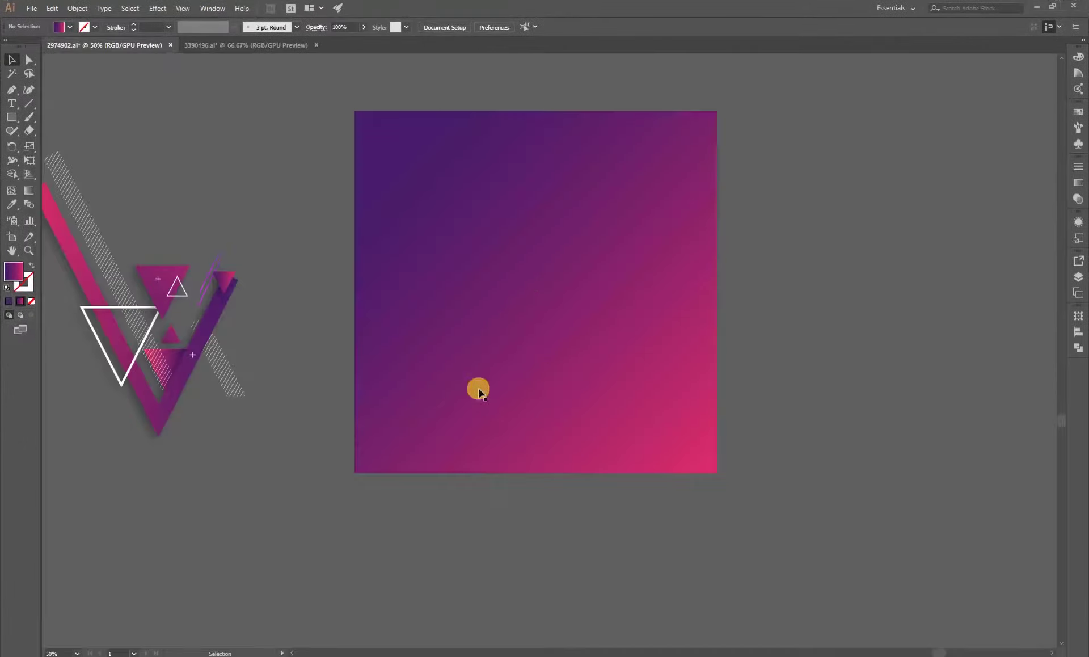
Read the left gradient stop's hex code 491c6a in RGB mode.
click(498, 179)
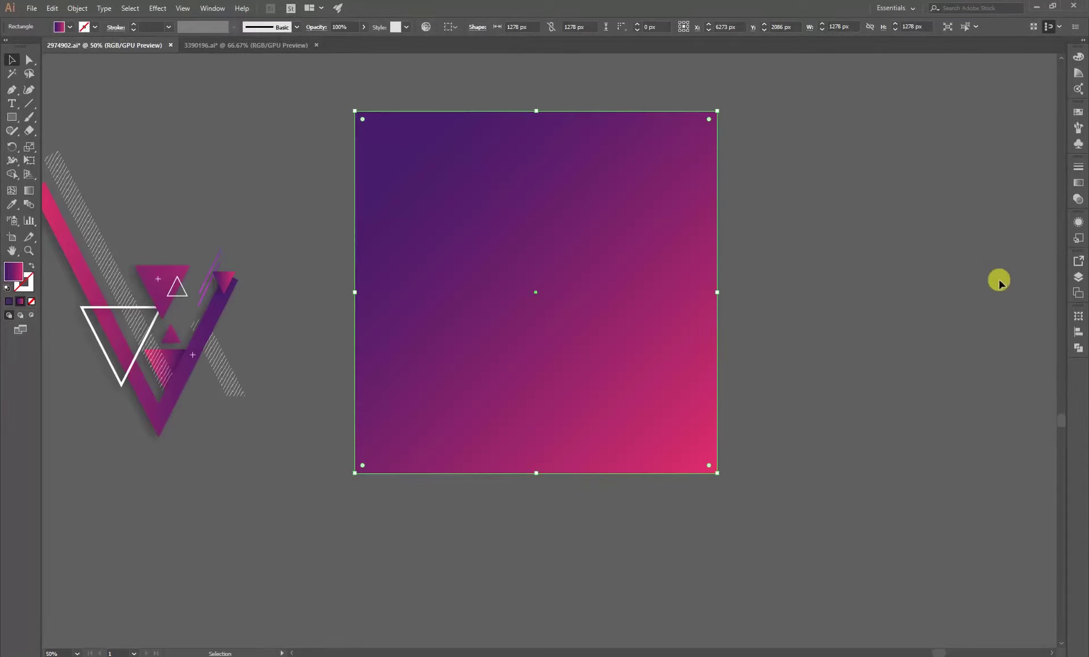
click(1078, 183)
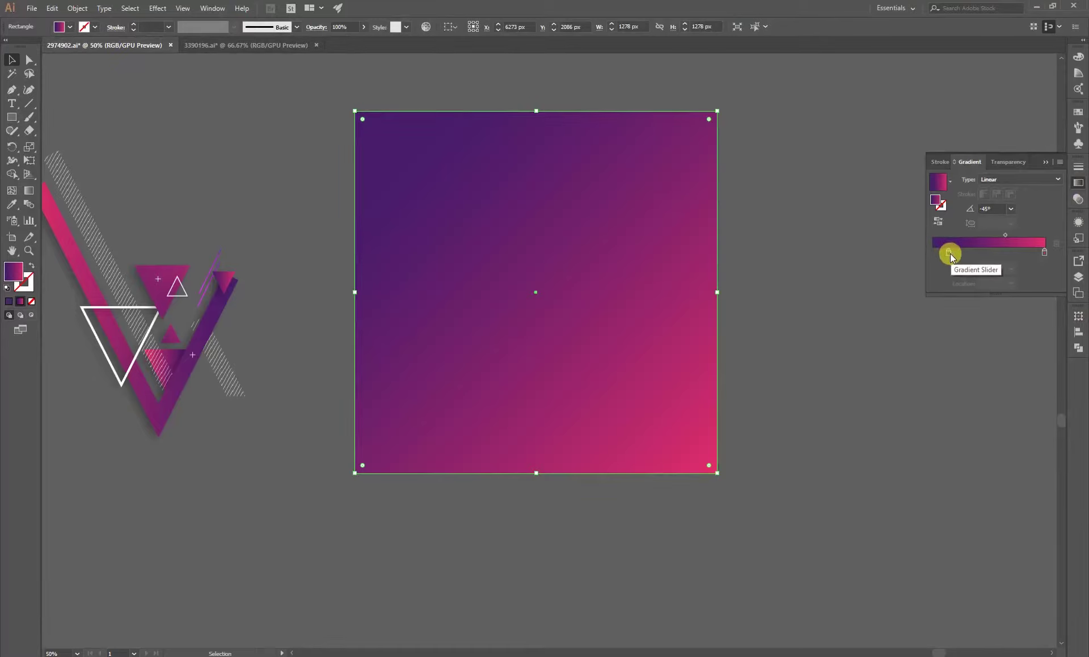
click(949, 251)
double_click(949, 251)
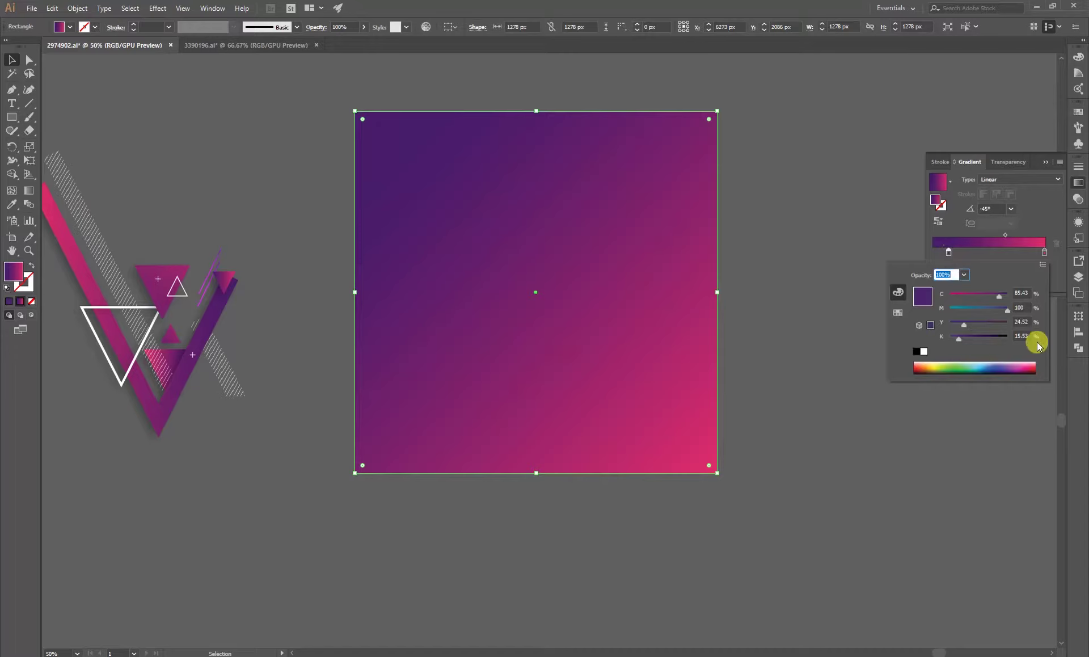
click(1042, 264)
click(976, 282)
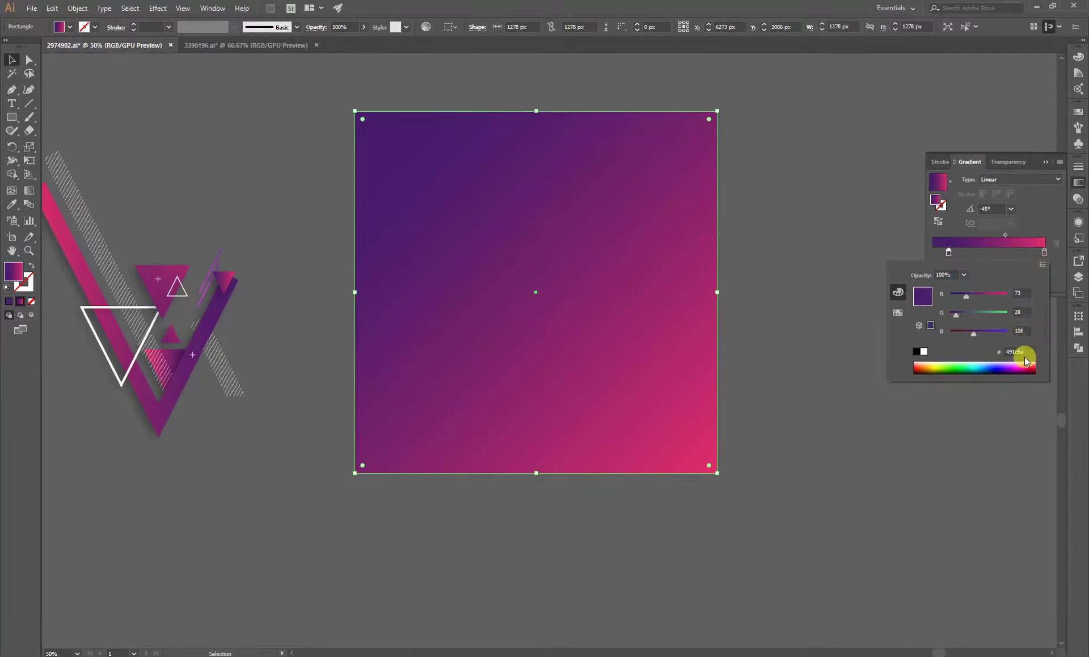
drag(1021, 351, 953, 363)
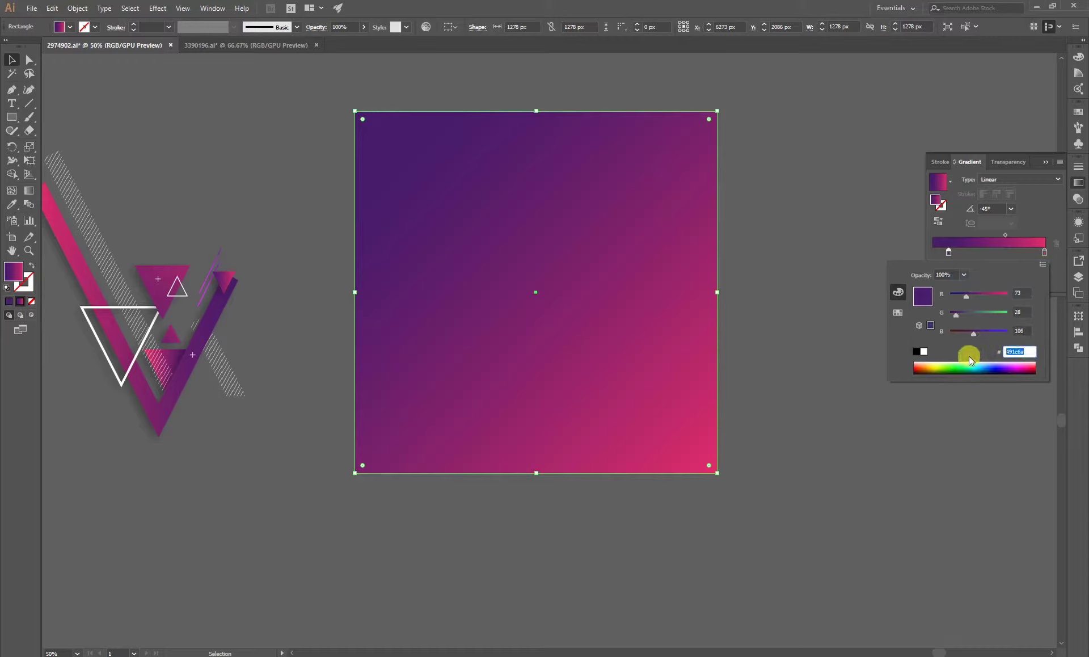
drag(953, 363, 1031, 349)
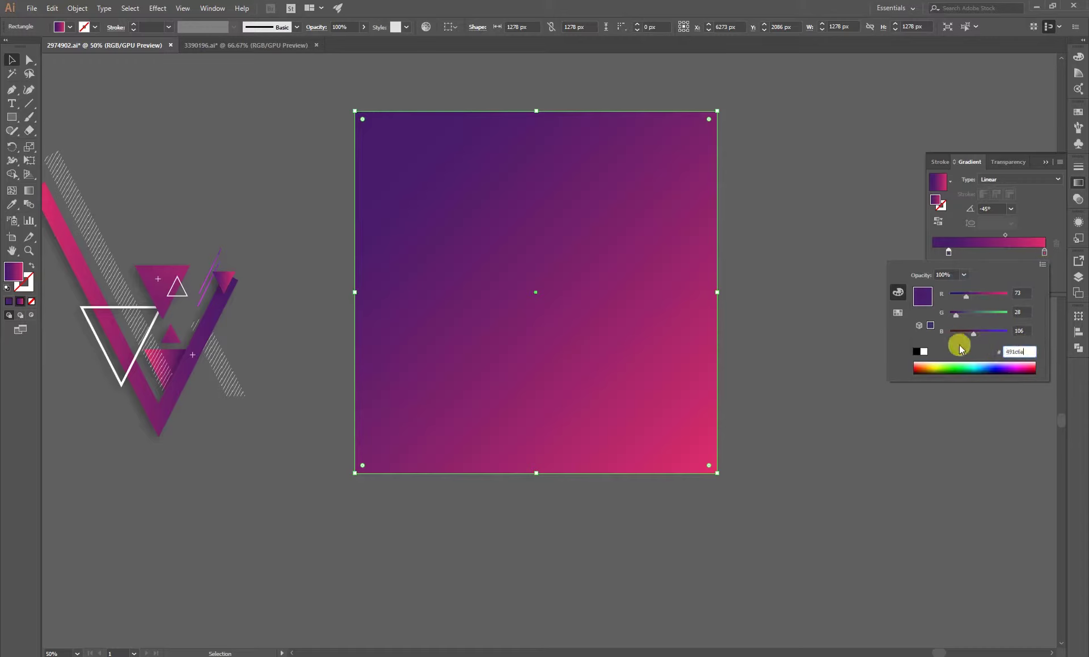
click(949, 251)
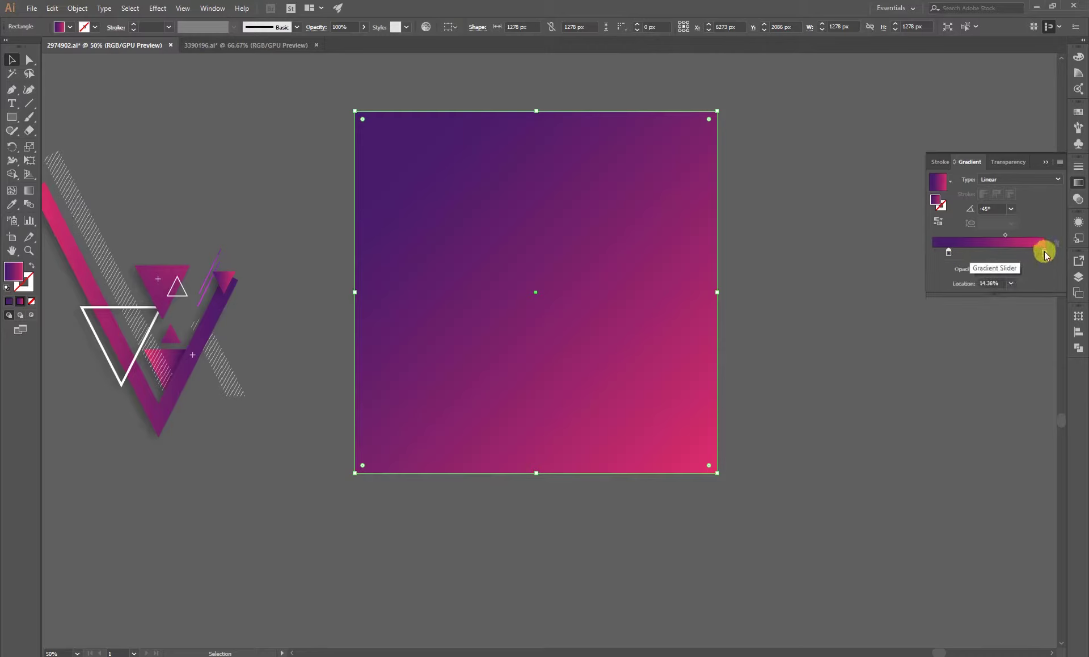
Read the right gradient stop's hex code e12c6a.
click(1043, 251)
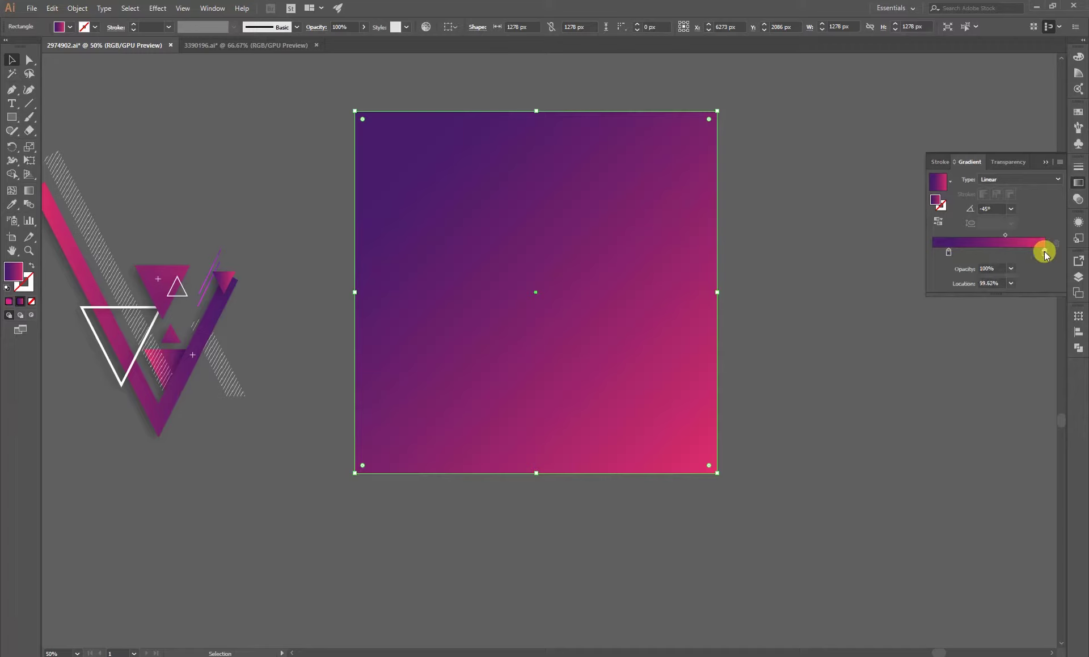
double_click(1043, 251)
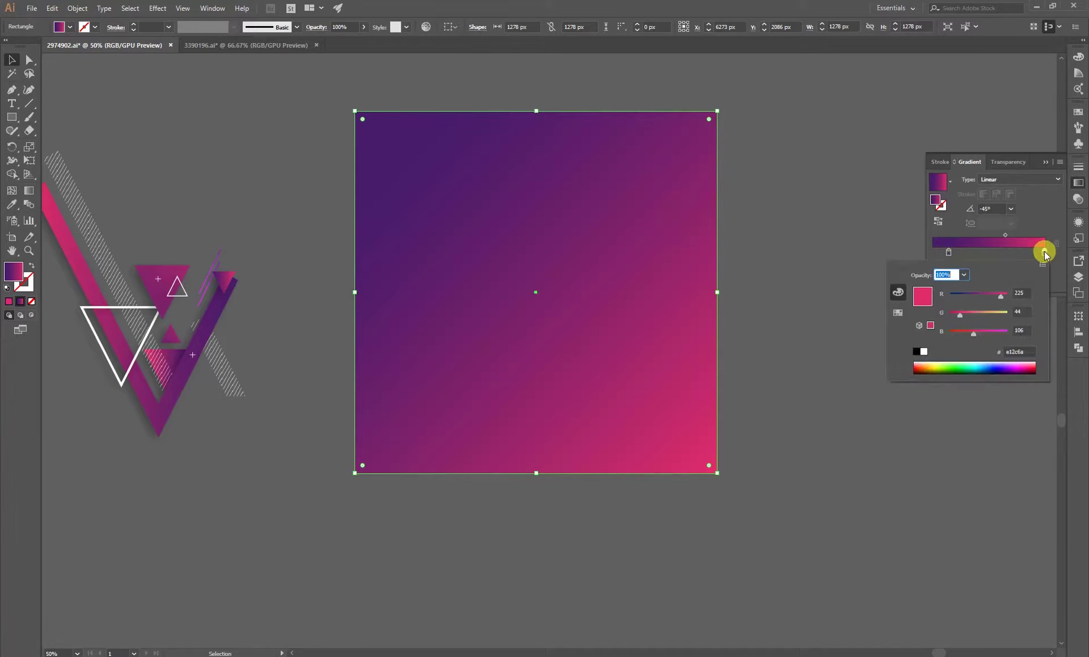
click(1034, 352)
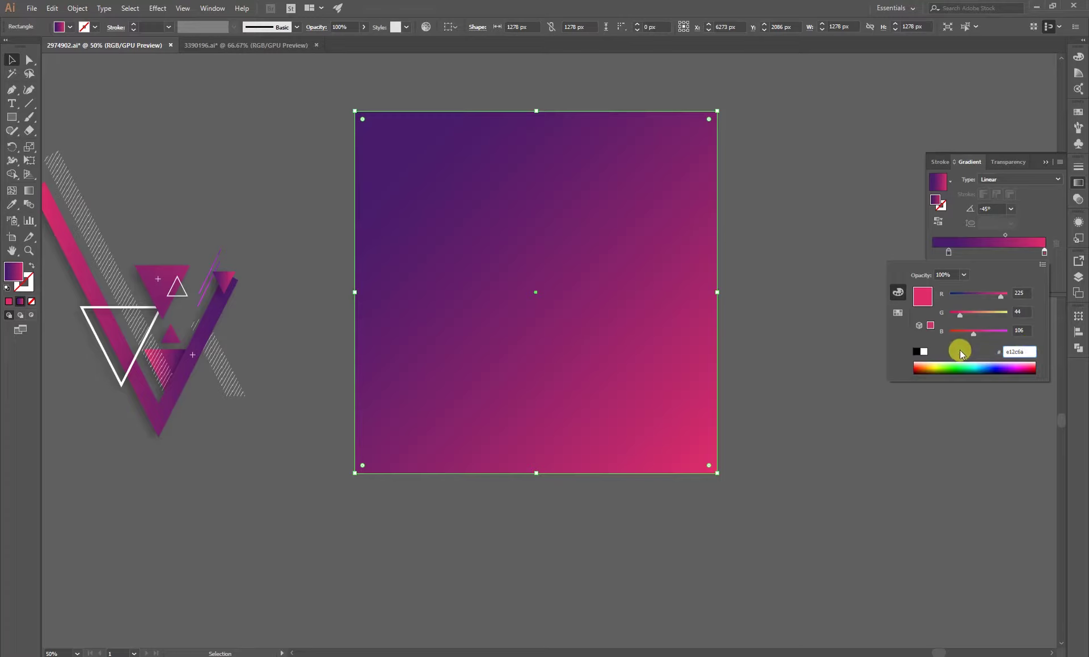
click(833, 181)
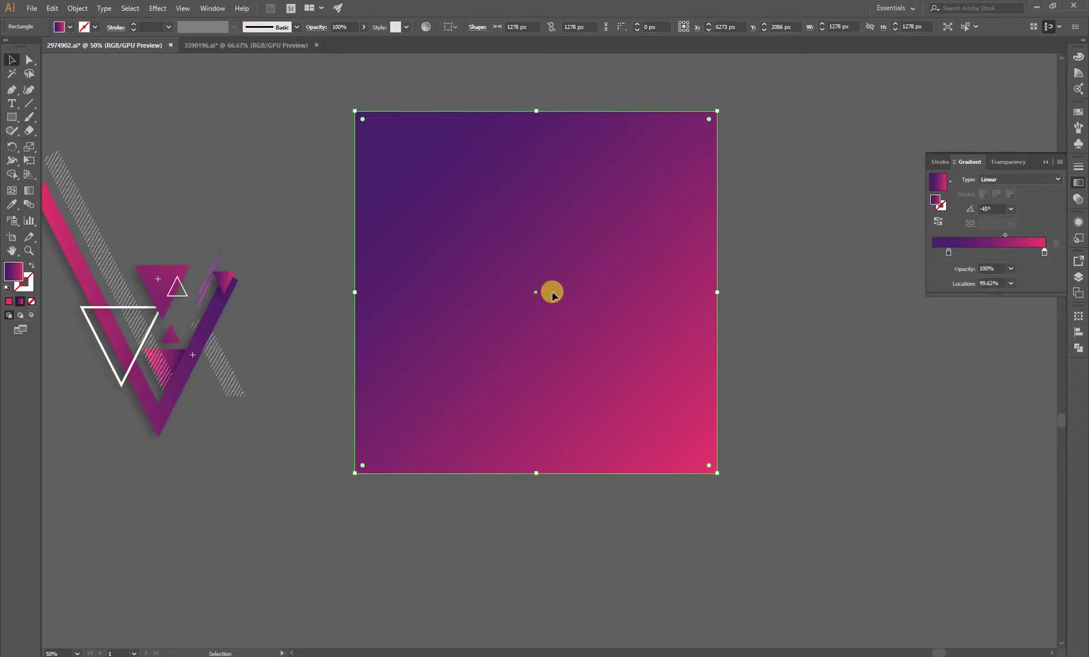
key(a)
Paste the gradient square into Photoshop, stretch it over the canvas, and lock it.
key(v)
drag(587, 347, 212, 653)
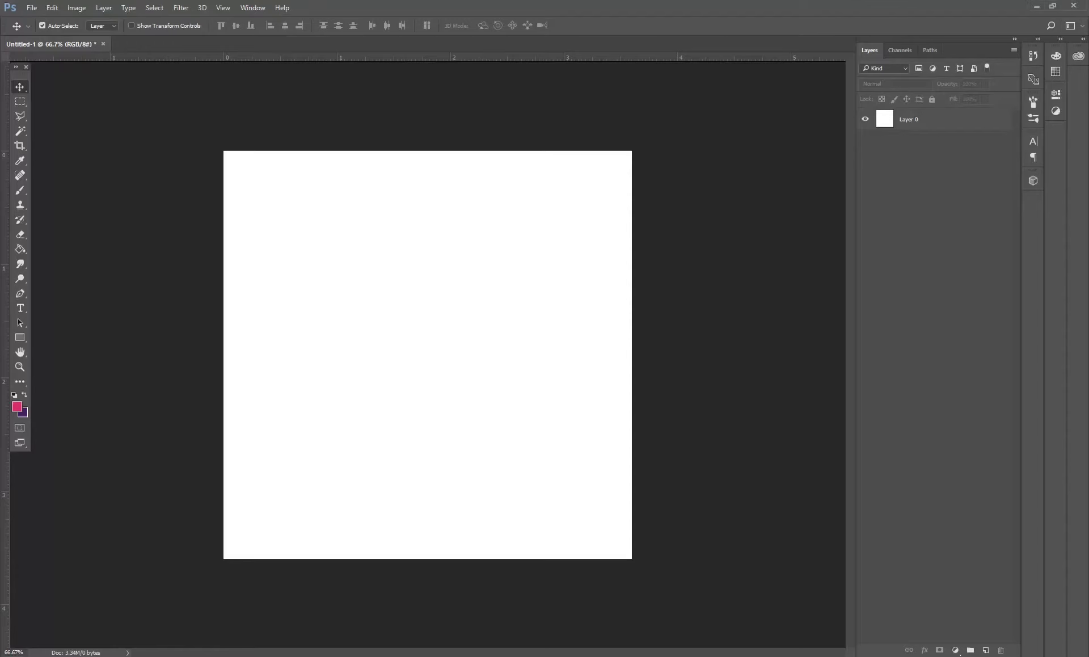
key(ctrl+v)
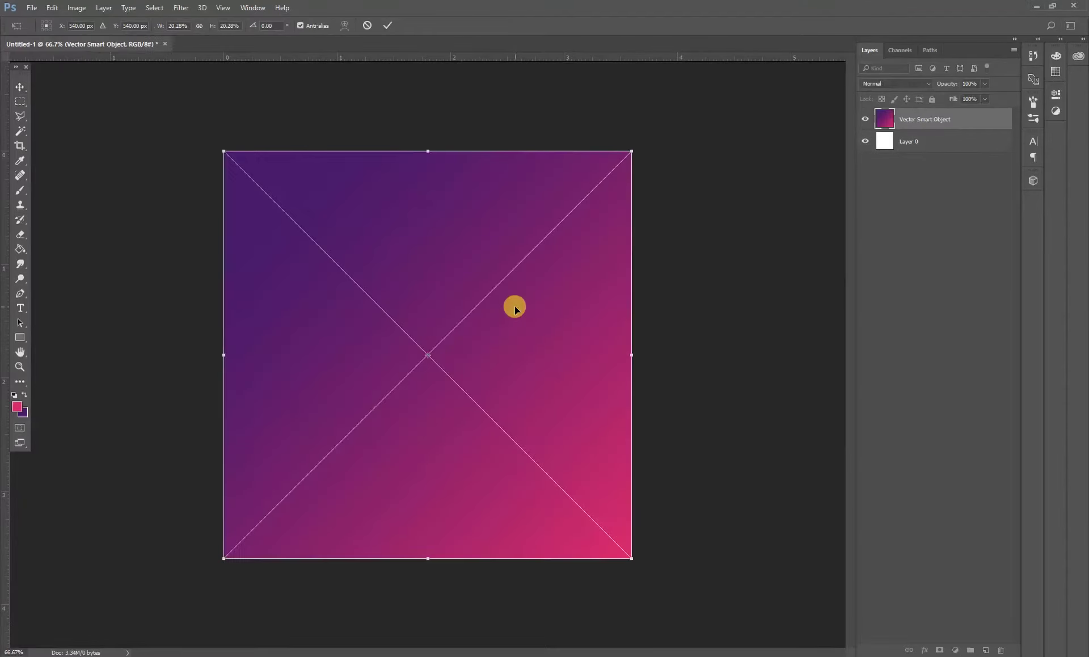
drag(633, 560, 634, 560)
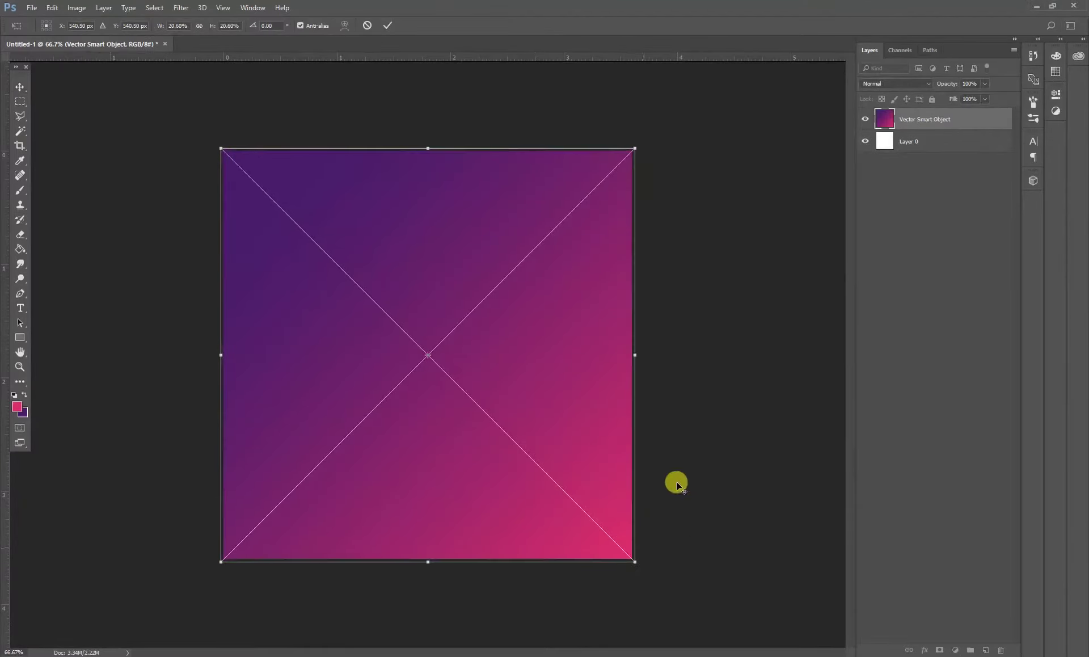
key(Return)
click(932, 100)
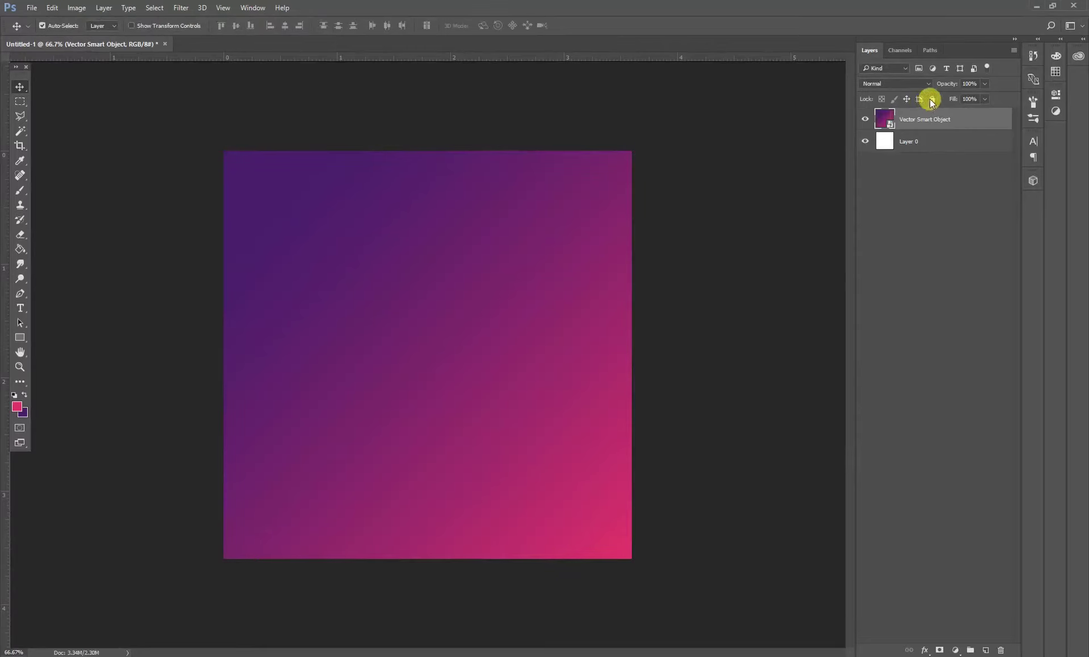
Drag the sneaker image from the Shoe 2 folder into the document.
click(736, 294)
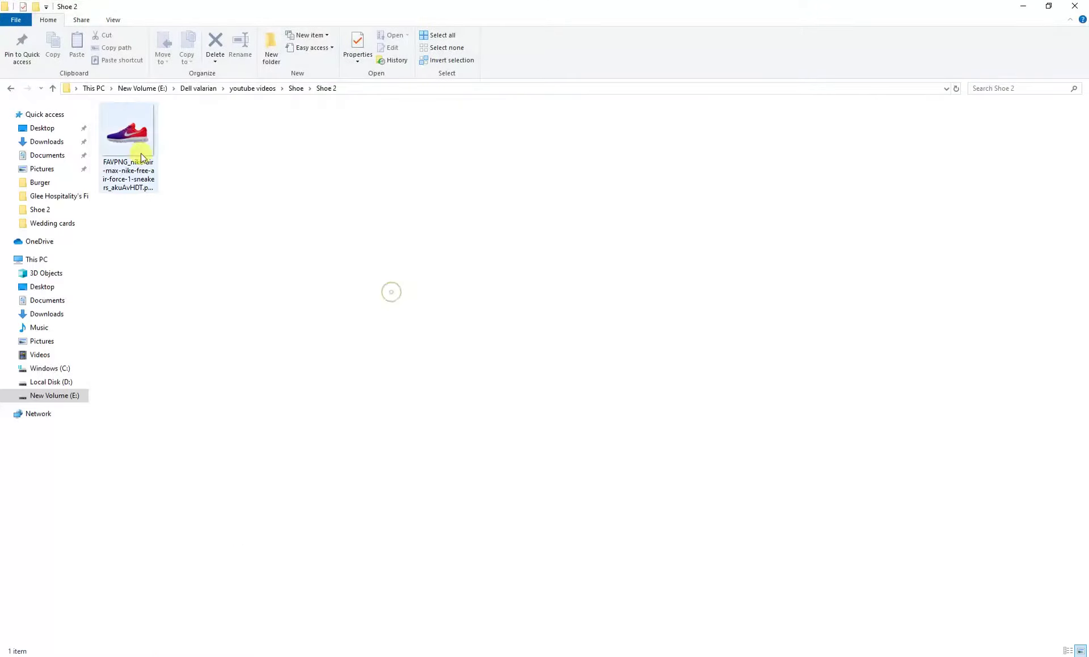
click(126, 125)
mouse_move(135, 133)
mouse_down()
mouse_move(211, 655)
mouse_move(380, 371)
mouse_up()
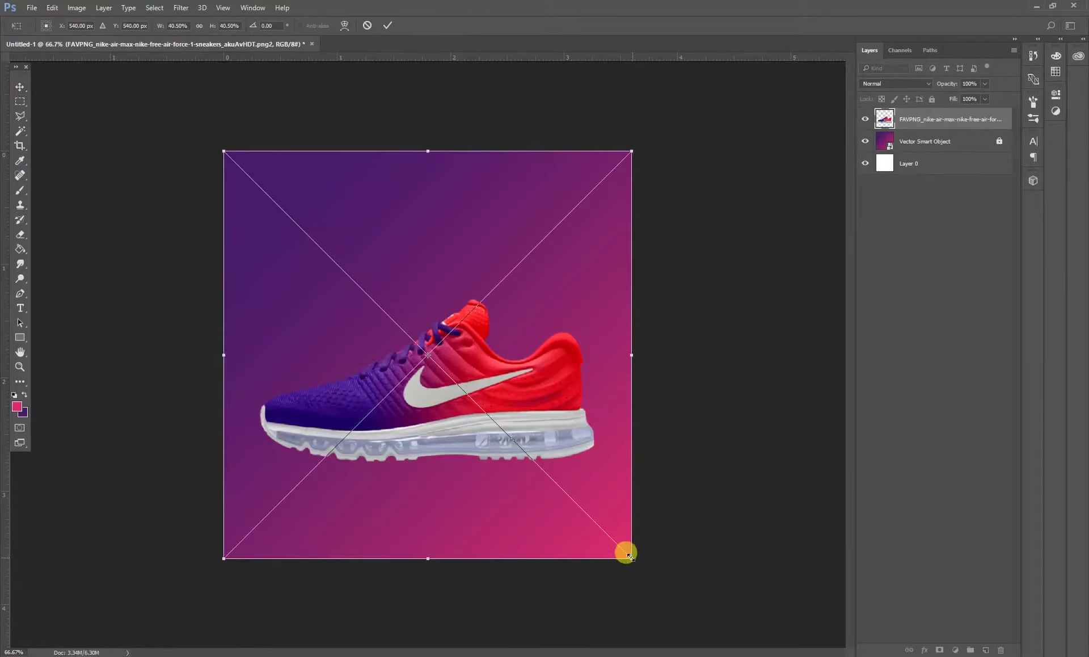
Shrink the sneaker, tilt it about −16°, and commit it near the canvas centre.
drag(628, 555, 600, 518)
drag(661, 561, 703, 510)
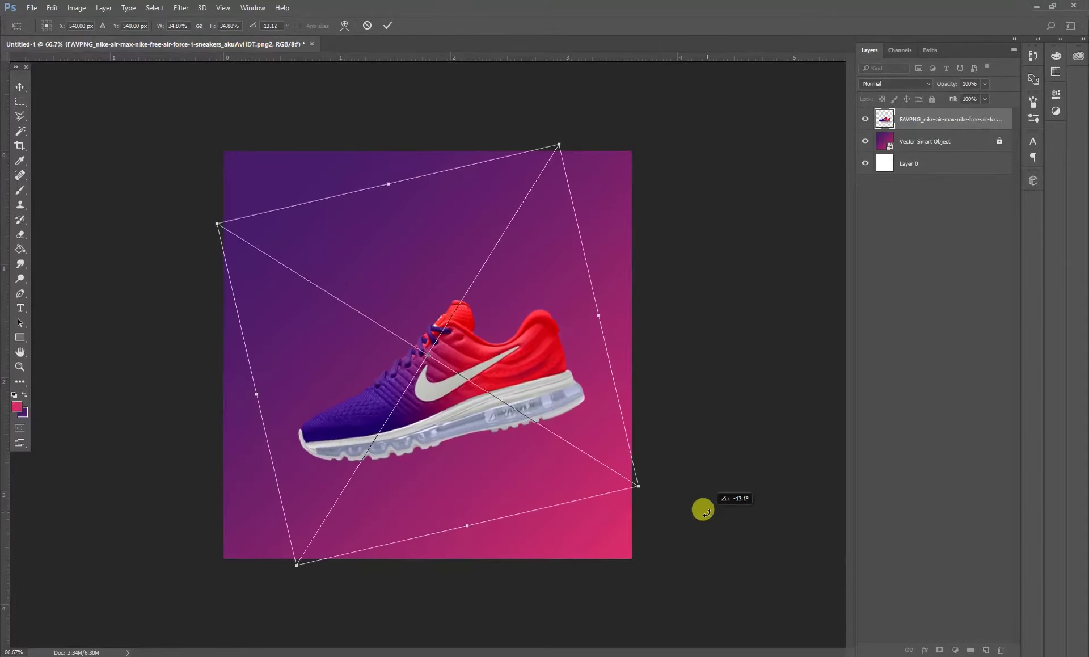
drag(482, 388, 476, 353)
drag(688, 482, 713, 475)
mouse_move(485, 374)
mouse_down()
mouse_move(473, 381)
mouse_move(494, 369)
mouse_up()
key(Return)
click(737, 365)
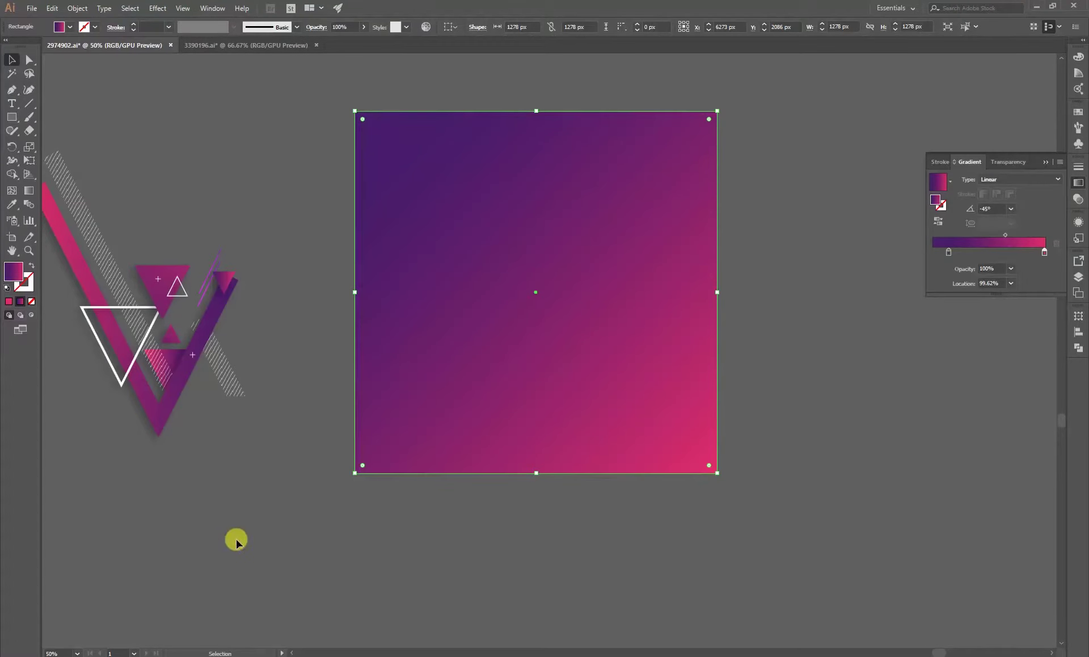
Select and copy all the unlocked triangle-and-stripe artwork in Illustrator.
click(245, 486)
scroll(41, 525, left, 1)
scroll(68, 487, left, 2)
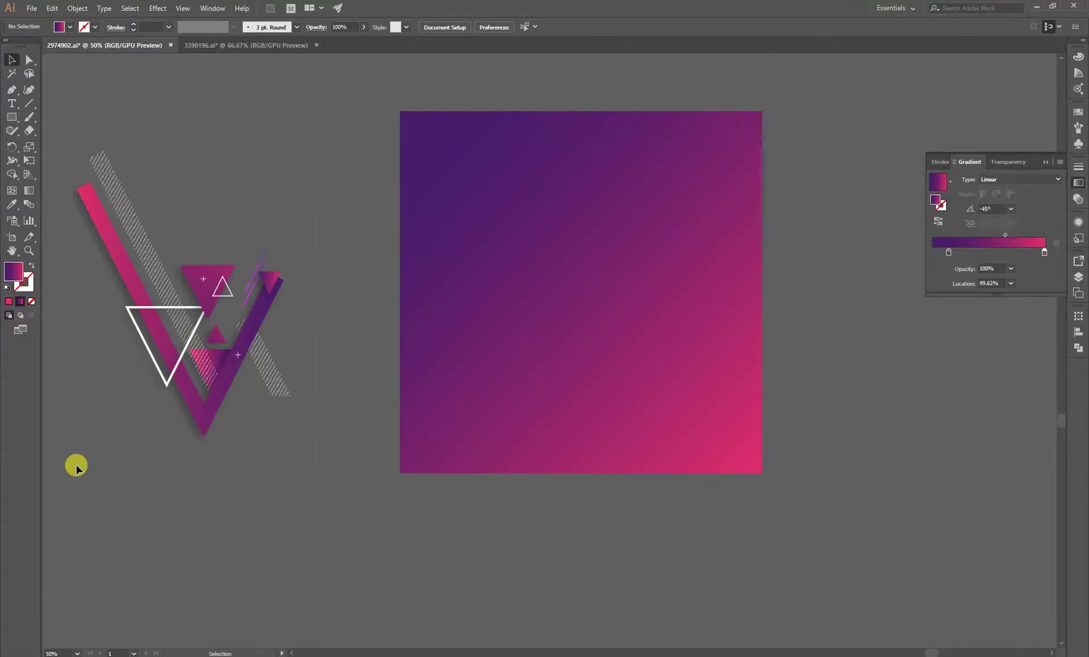
key(ctrl+a)
key(a)
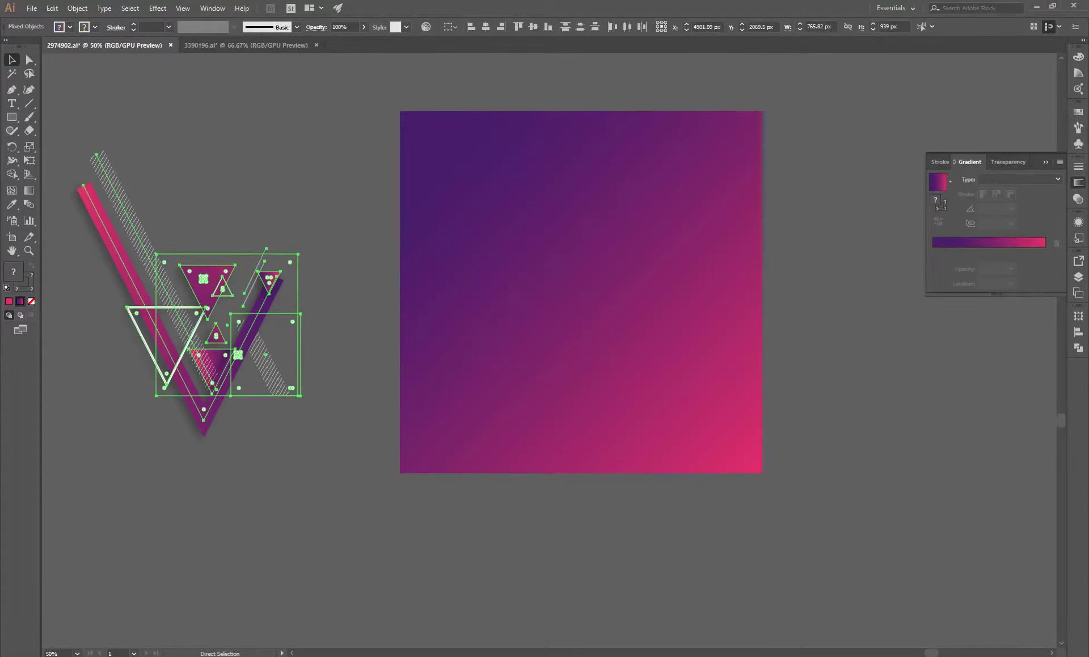
key(v)
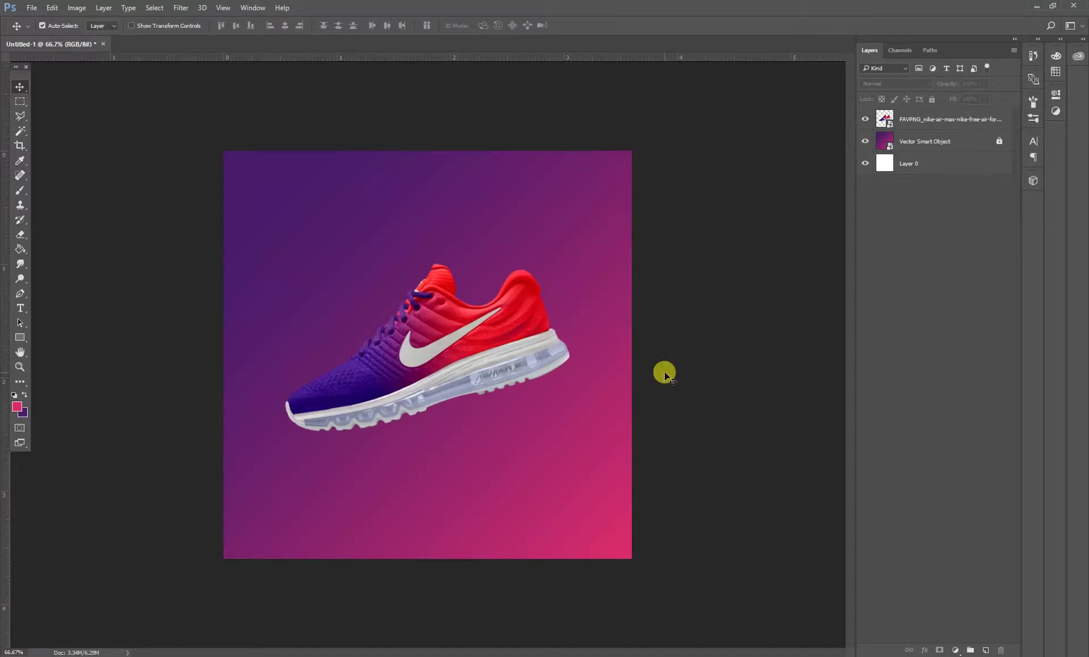
Paste the triangle artwork as pixels, enlarge it, and mirror it horizontally.
key(ctrl+v)
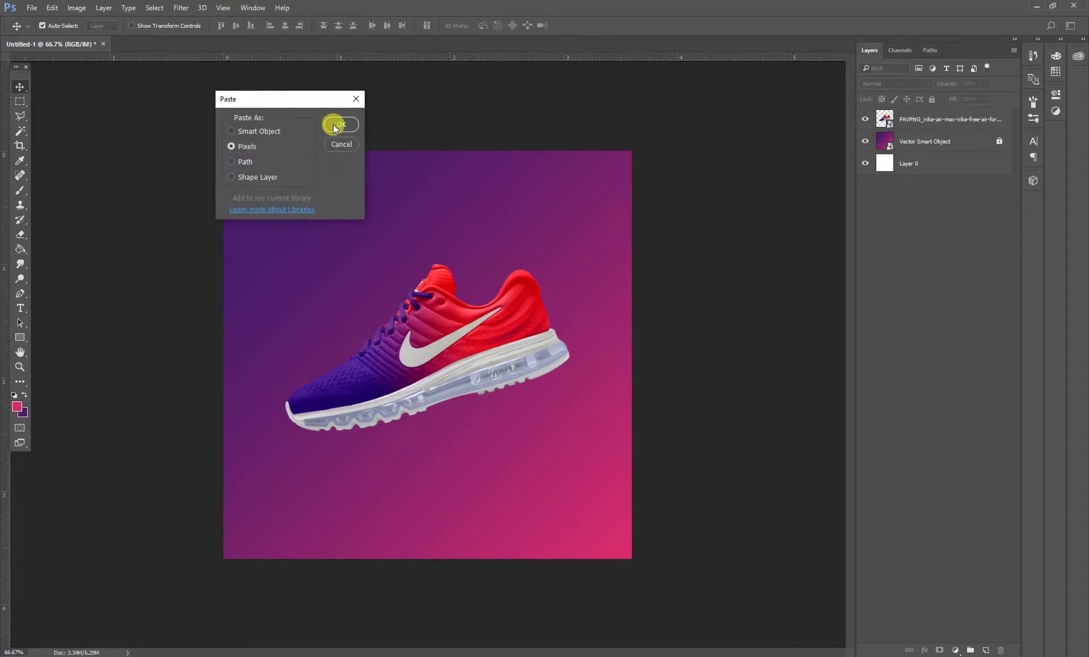
click(334, 126)
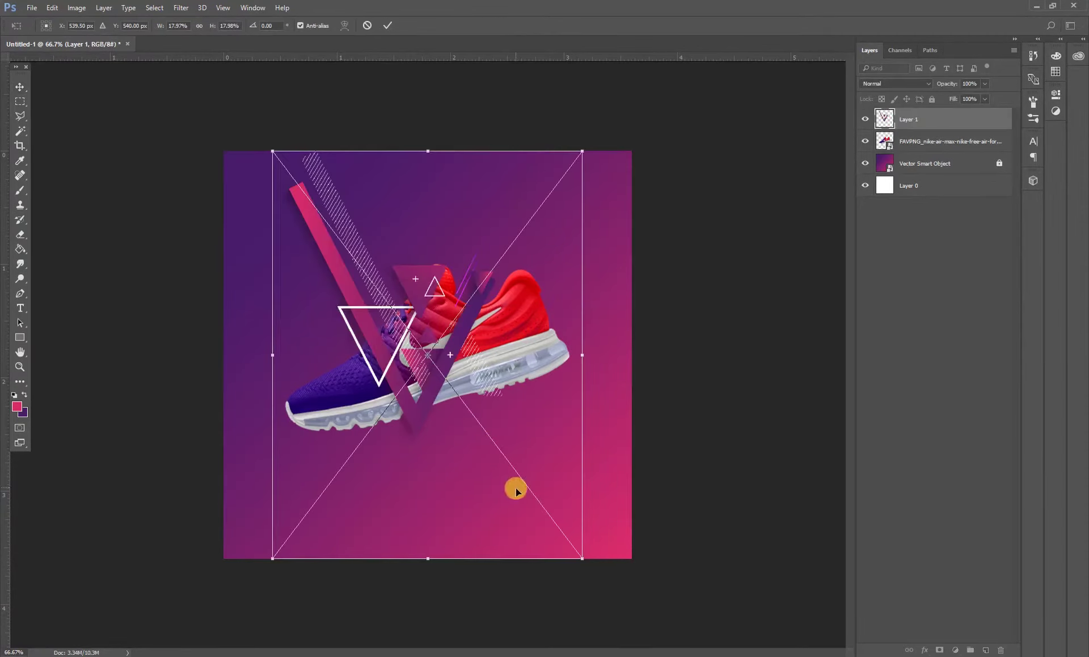
drag(582, 557, 698, 637)
ctrl+alt+click(479, 296)
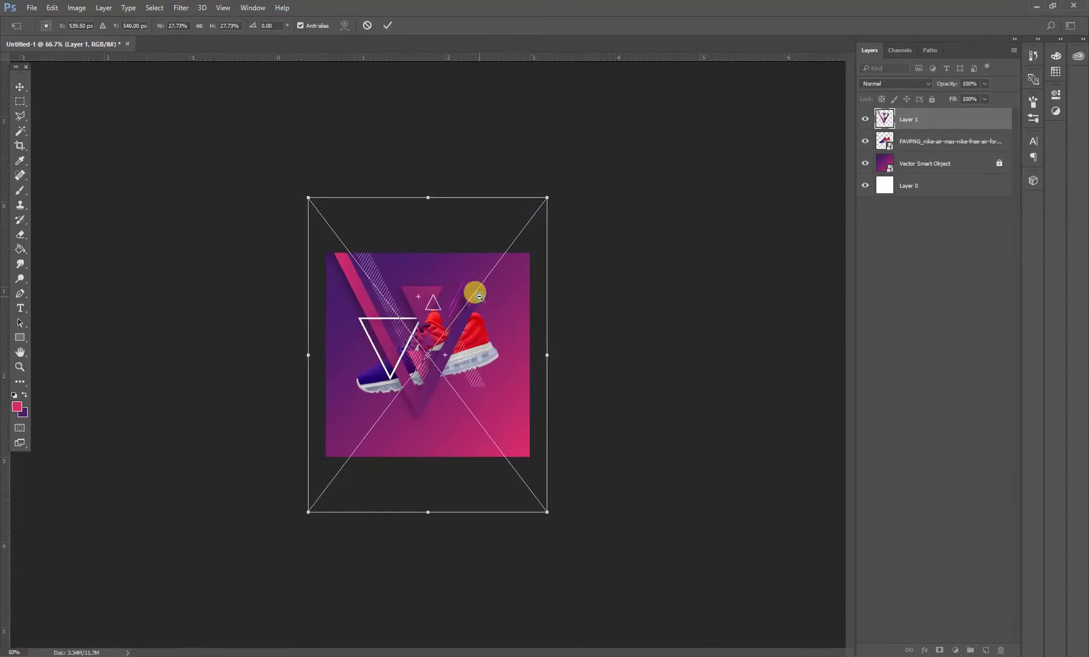
drag(547, 512, 637, 565)
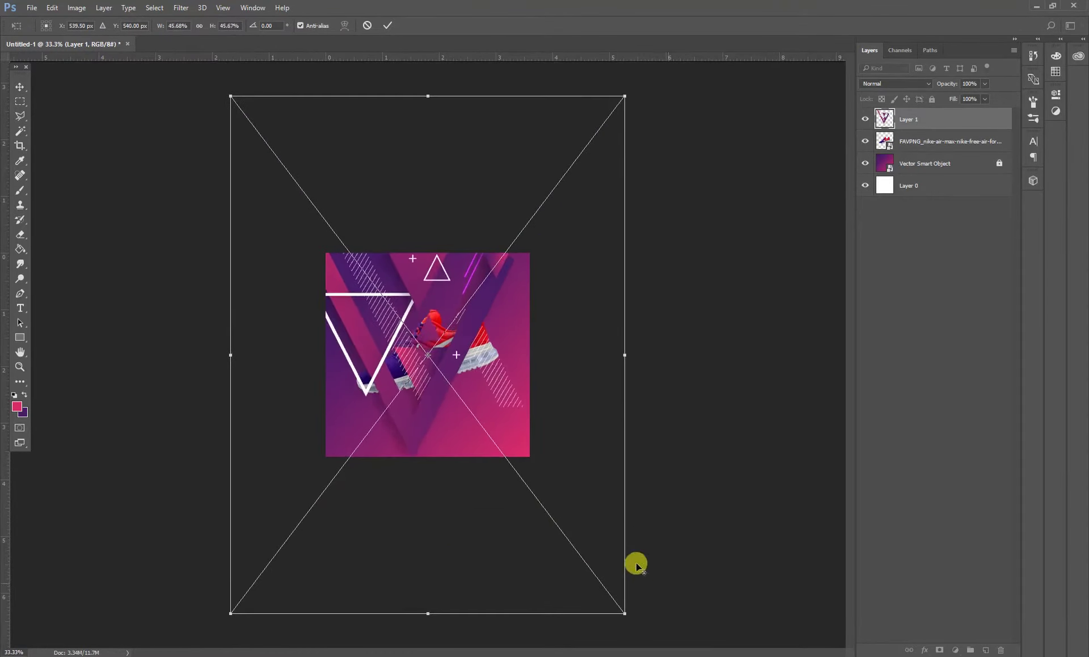
drag(391, 369, 372, 342)
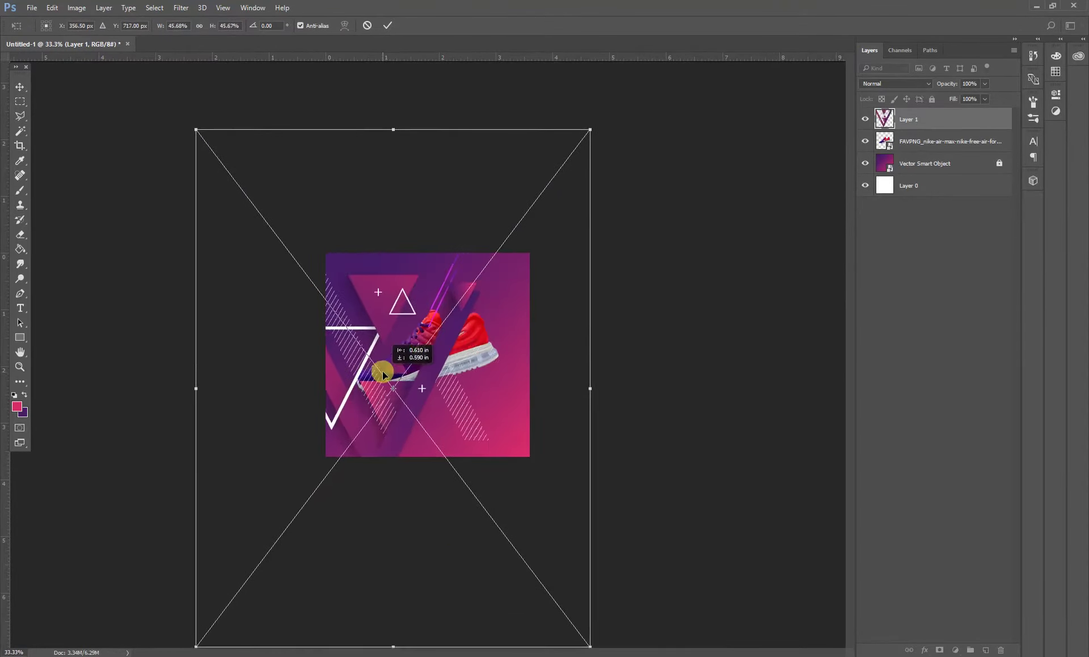
right_click(372, 342)
click(425, 497)
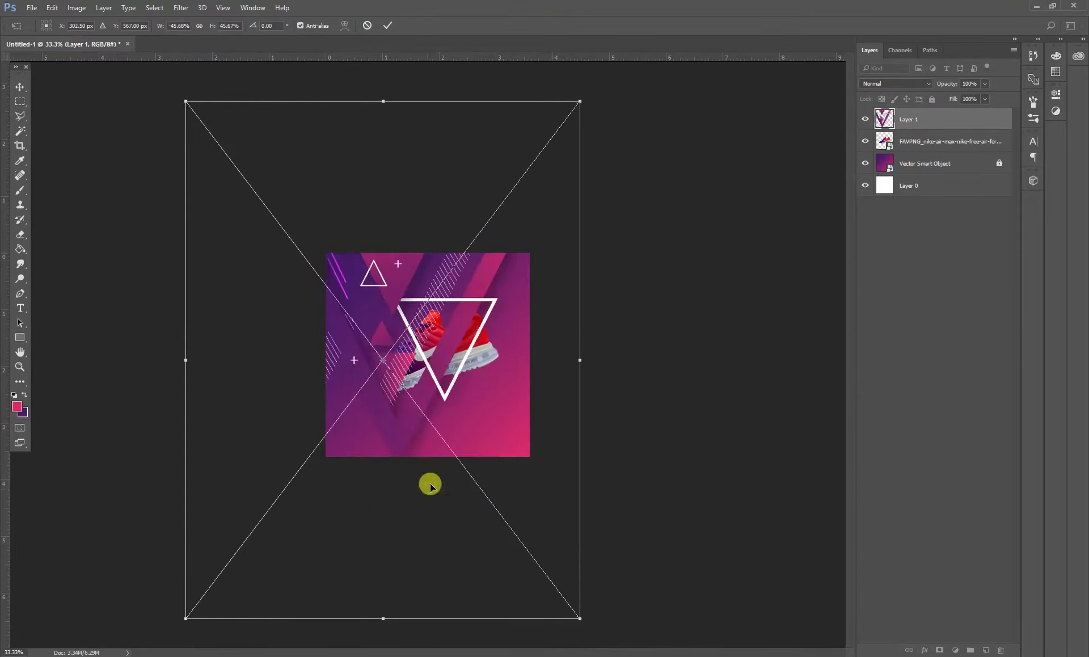
Scale the triangle graphic to about 31% and position it on the left side.
key(ctrl+plus)
key(ctrl+plus)
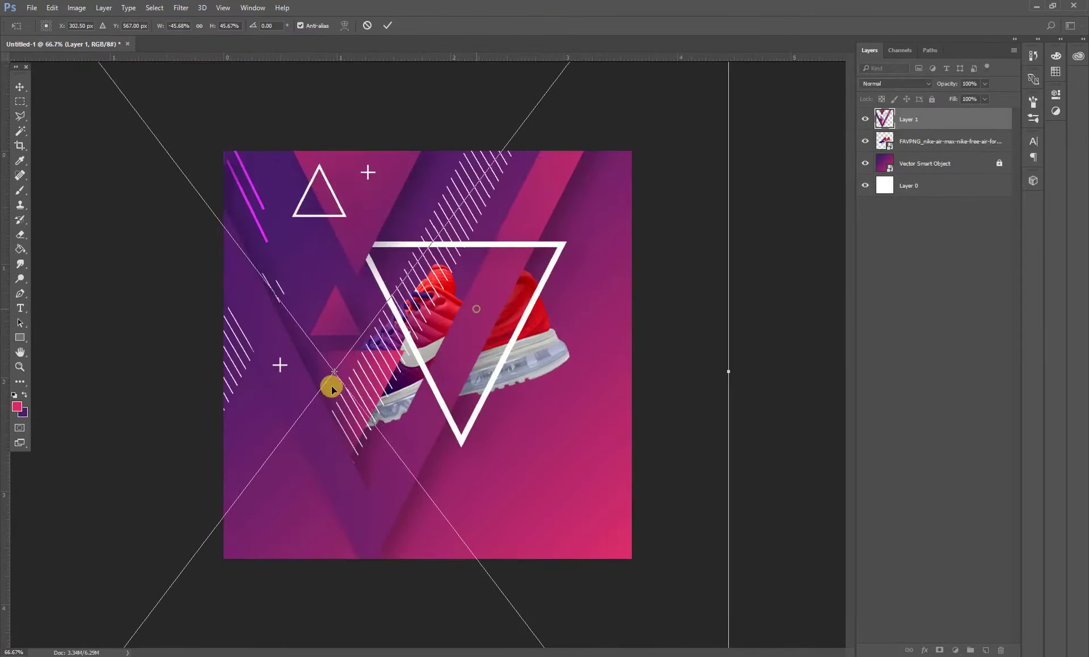
drag(332, 388, 316, 361)
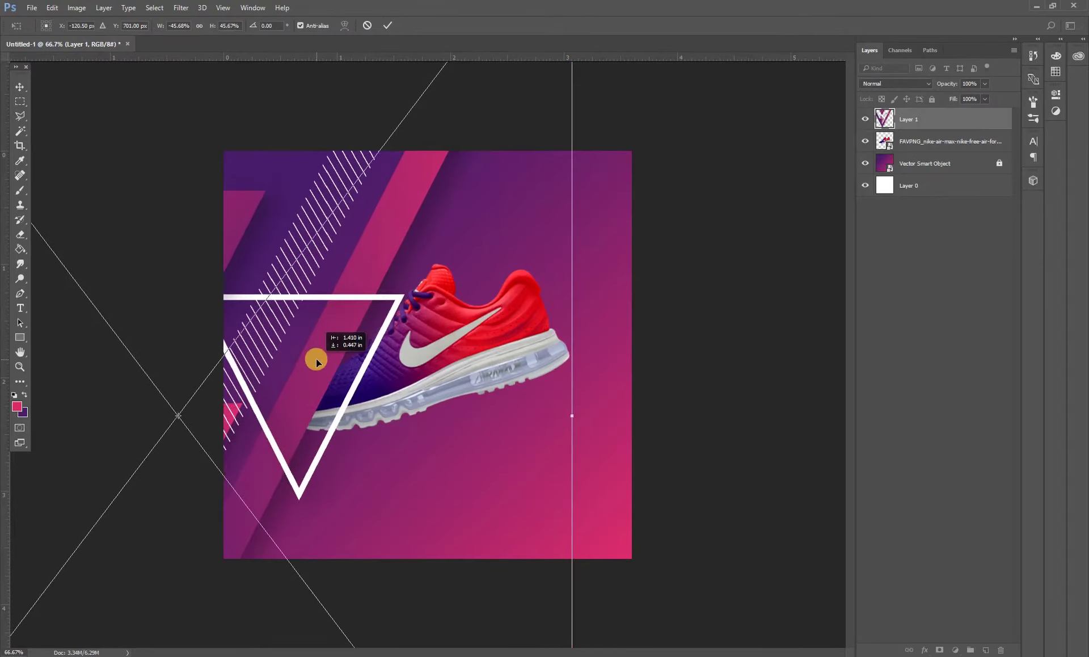
key(ctrl+minus)
key(ctrl+minus)
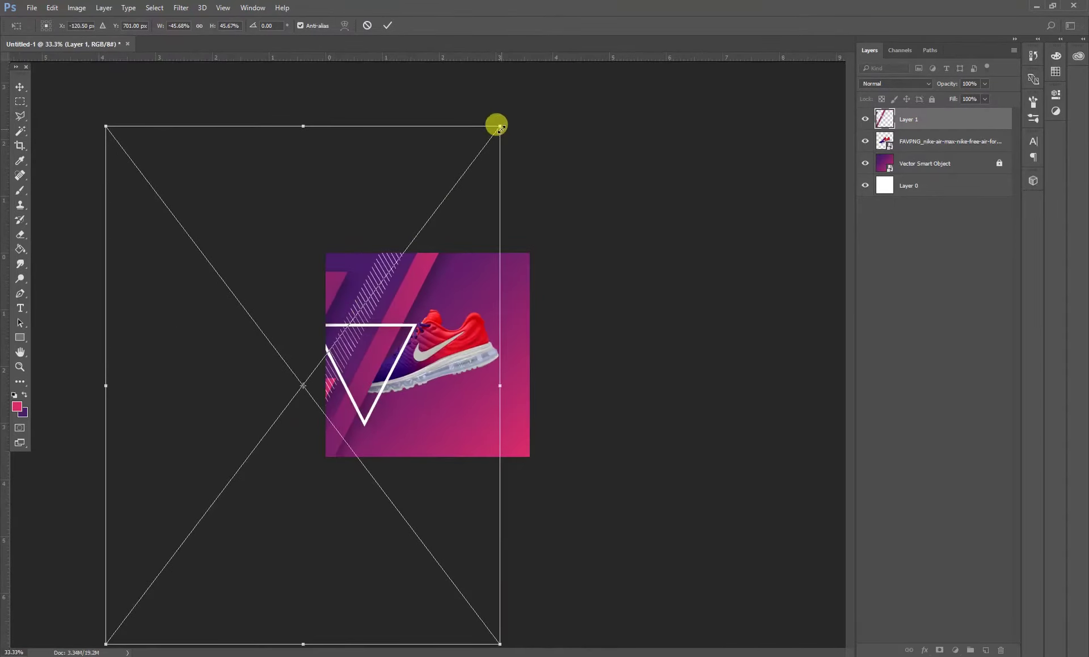
drag(500, 127, 449, 222)
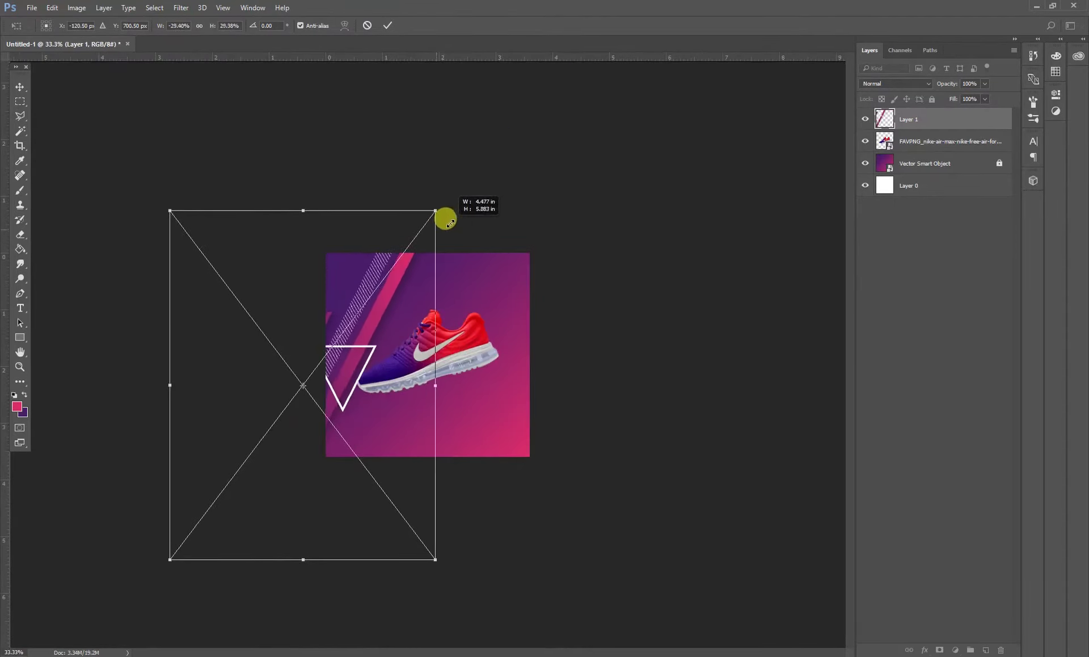
drag(377, 335, 409, 326)
drag(196, 557, 179, 574)
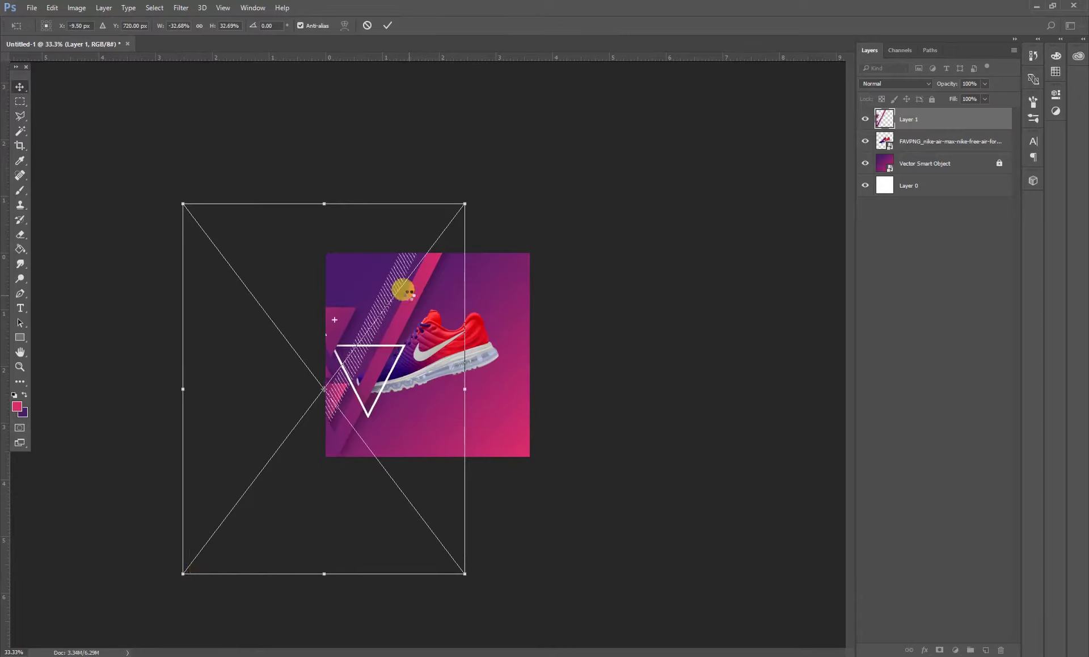
key(Return)
key(ctrl+plus)
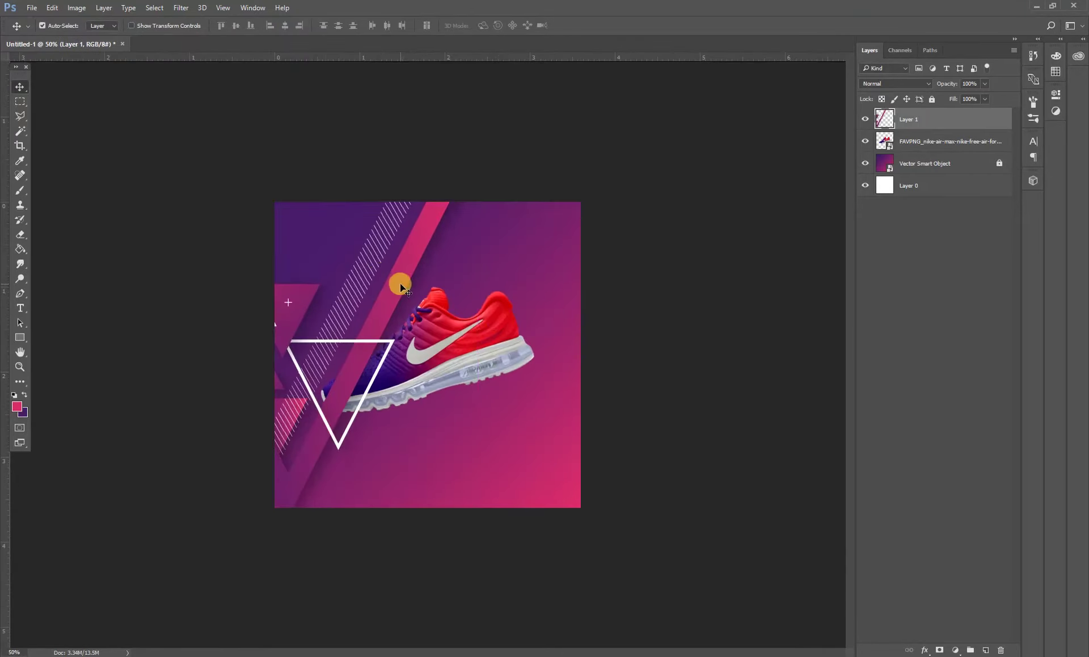
drag(401, 288, 374, 277)
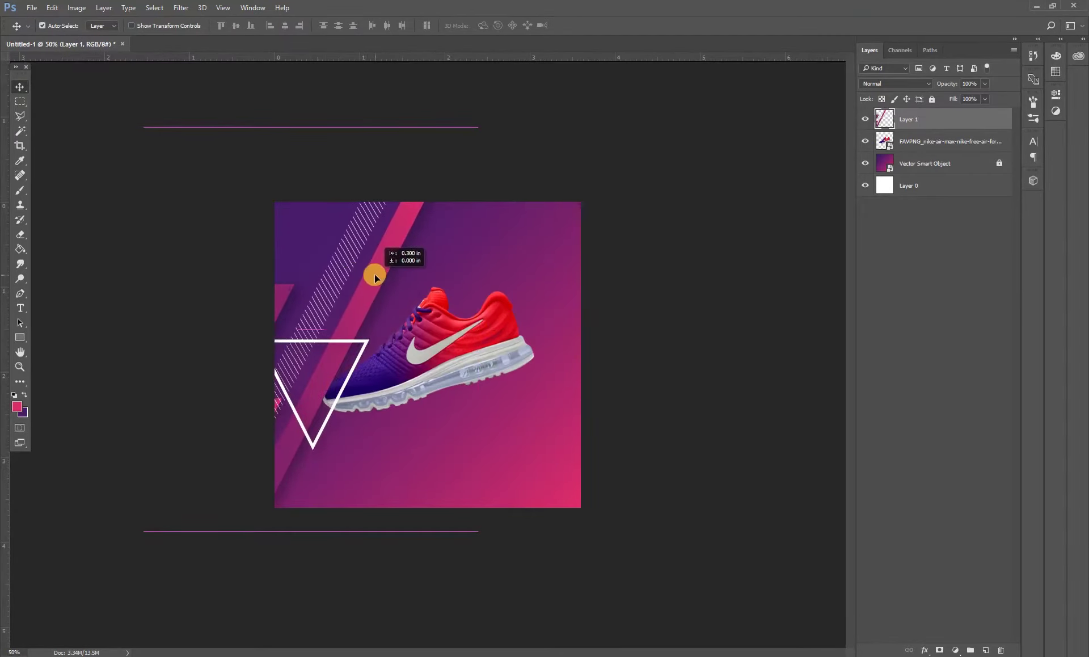
drag(374, 278, 372, 274)
Try vertical and horizontal flips on the graphic, then restore its original orientation.
key(ctrl+t)
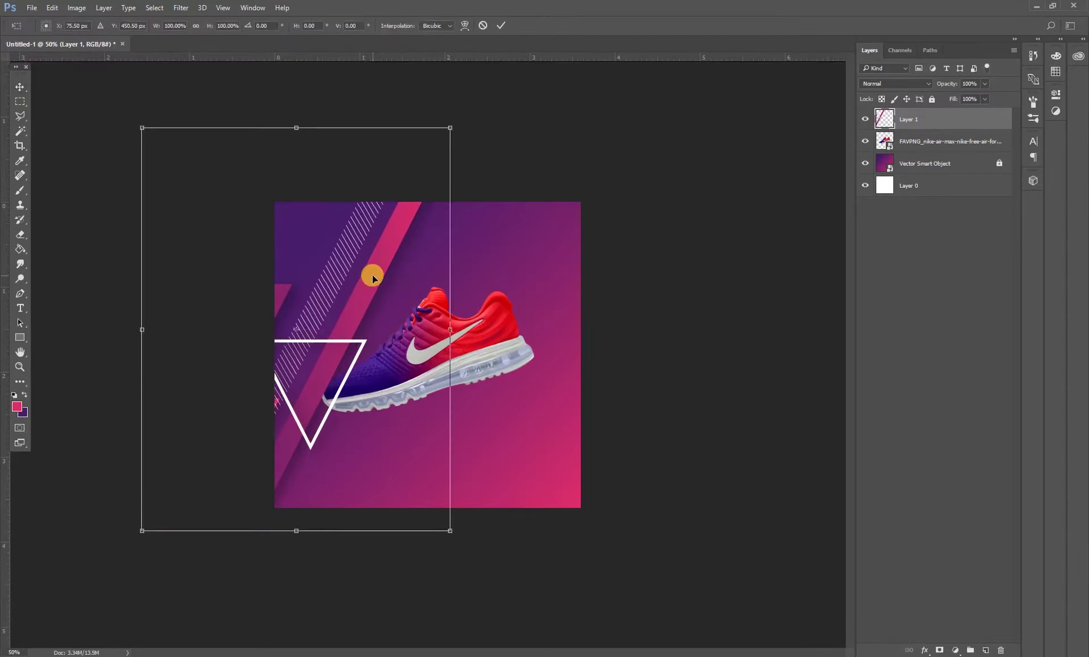
right_click(342, 294)
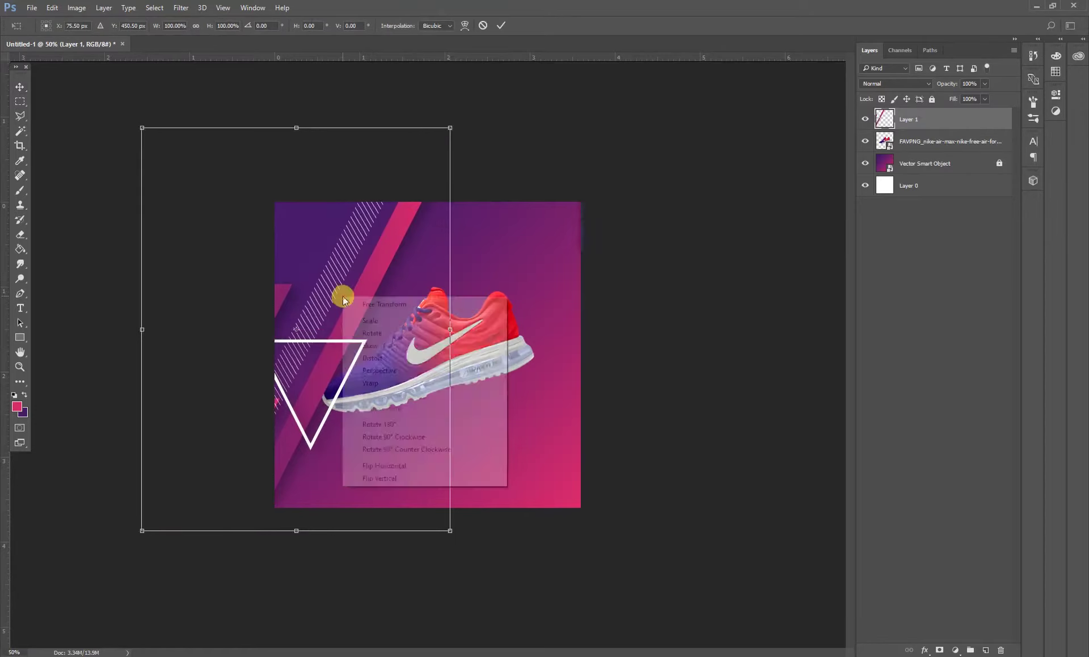
click(372, 478)
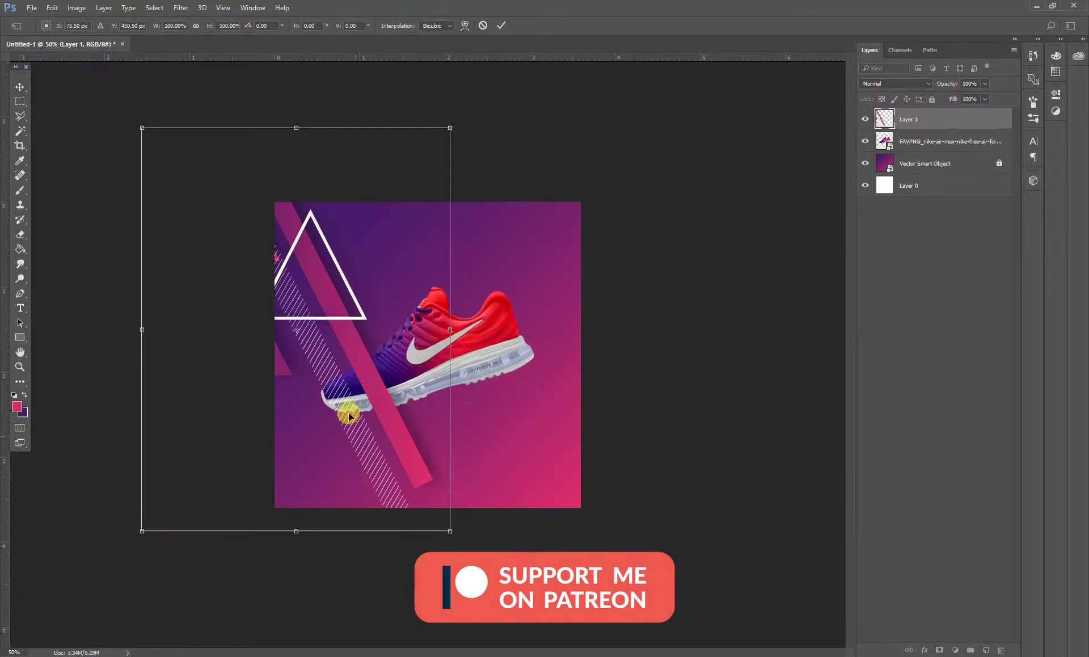
right_click(348, 373)
click(378, 542)
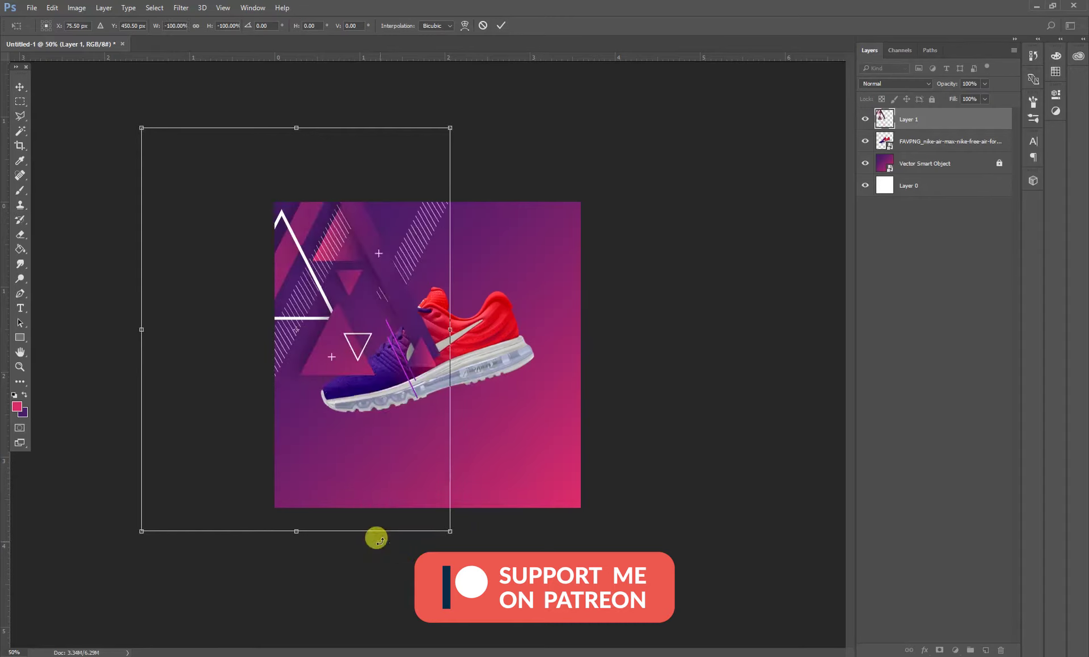
right_click(397, 312)
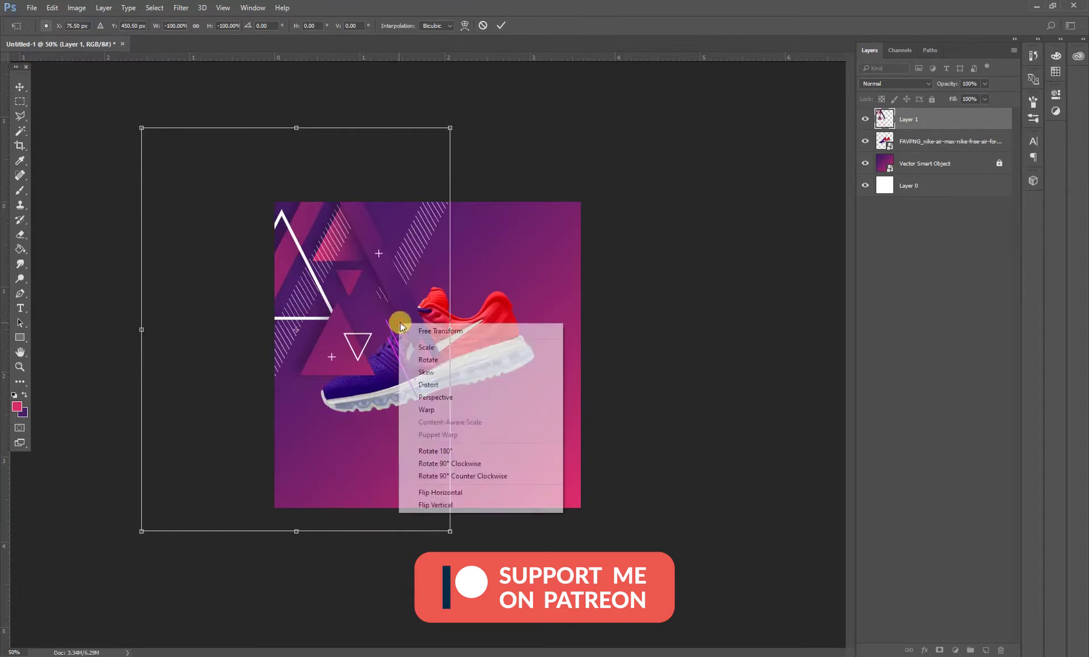
click(440, 491)
right_click(396, 425)
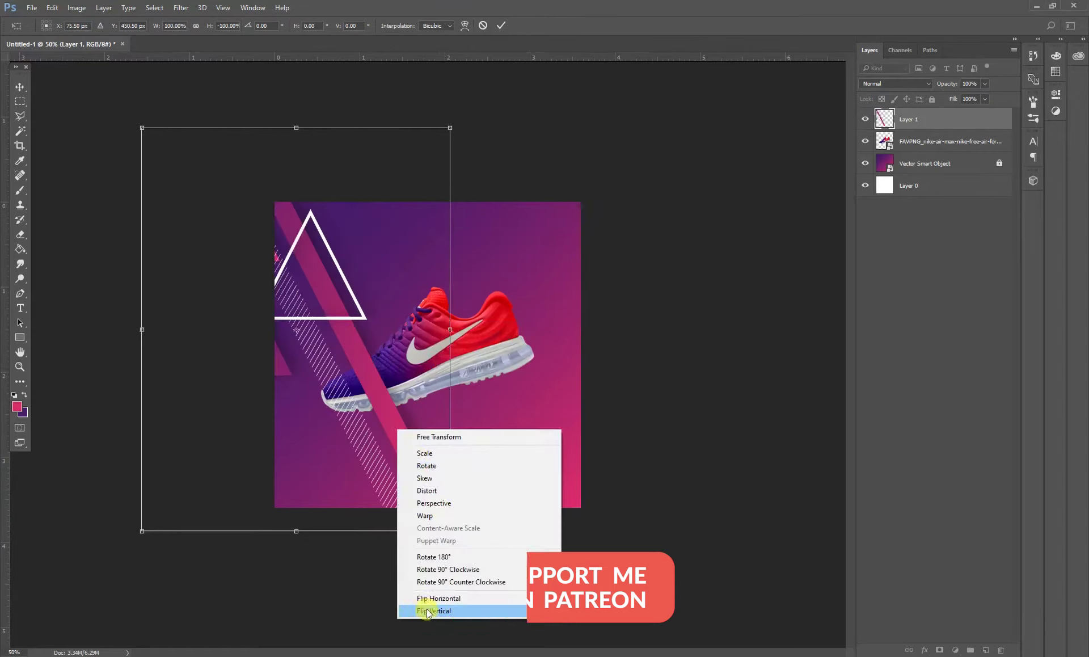
click(424, 609)
Shift the graphic slightly right, discard a trial rotation, and commit it upright.
drag(338, 328, 359, 328)
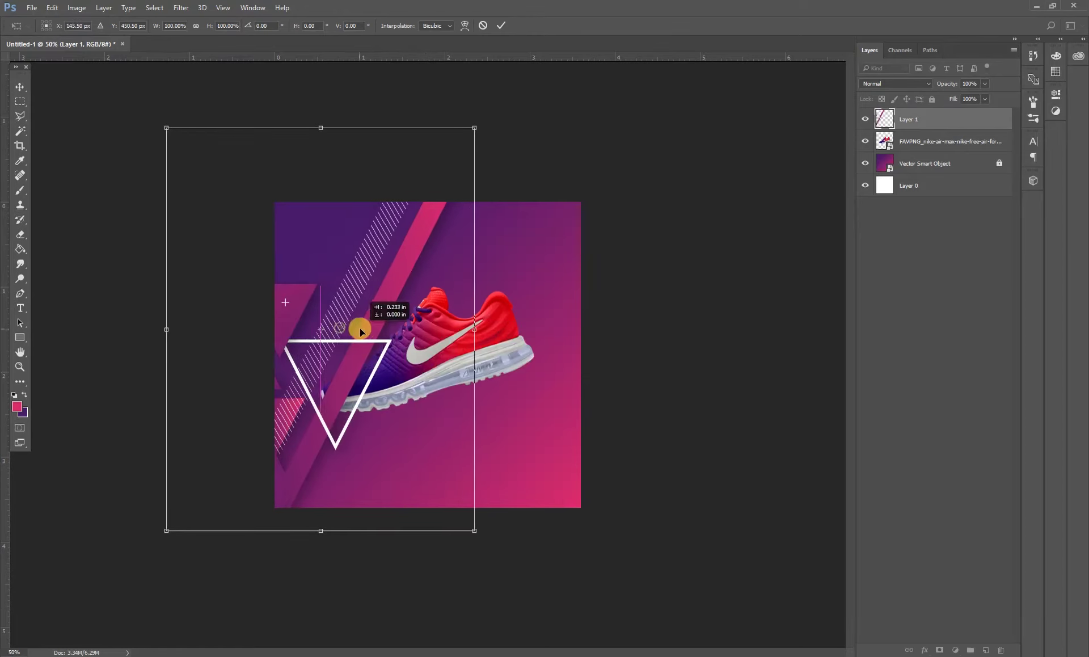
drag(504, 560, 508, 571)
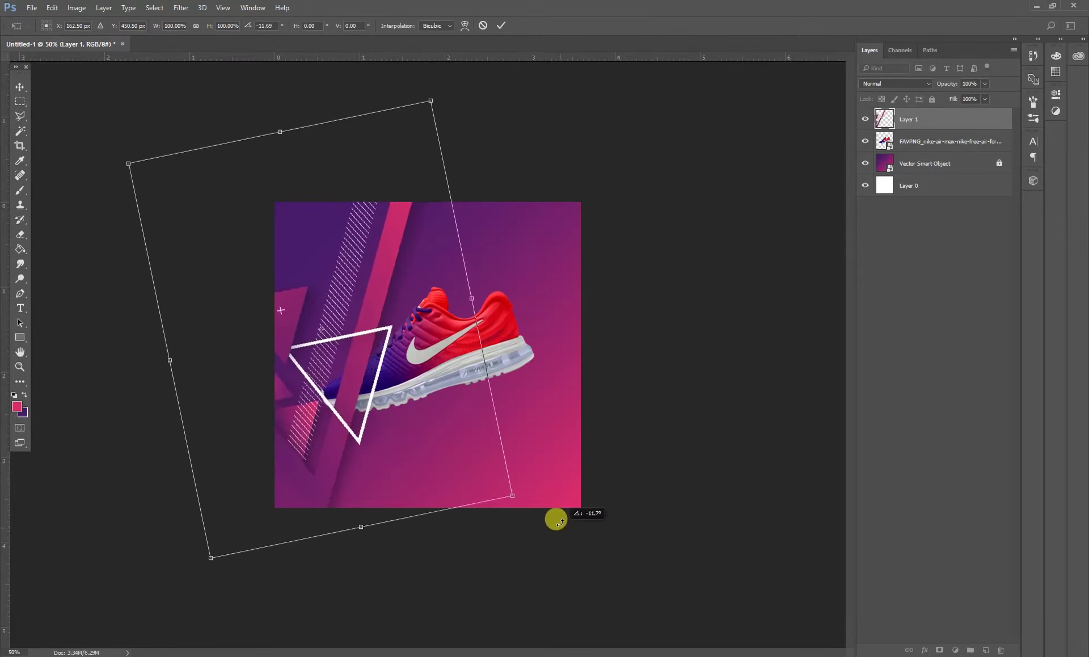
drag(508, 572, 554, 503)
key(ctrl+z)
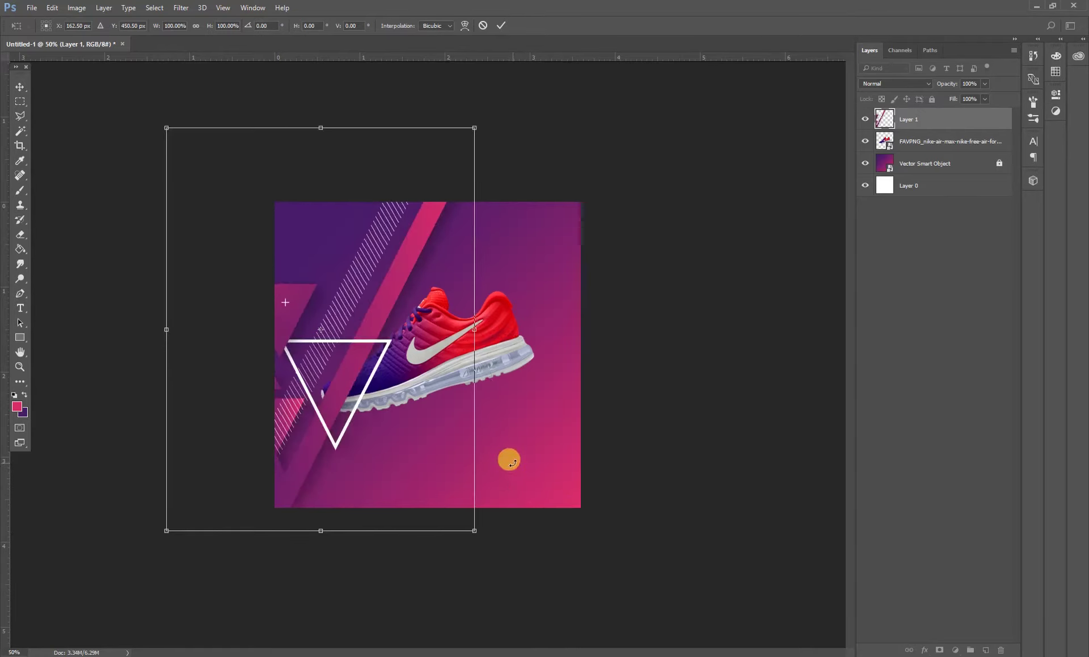
key(Return)
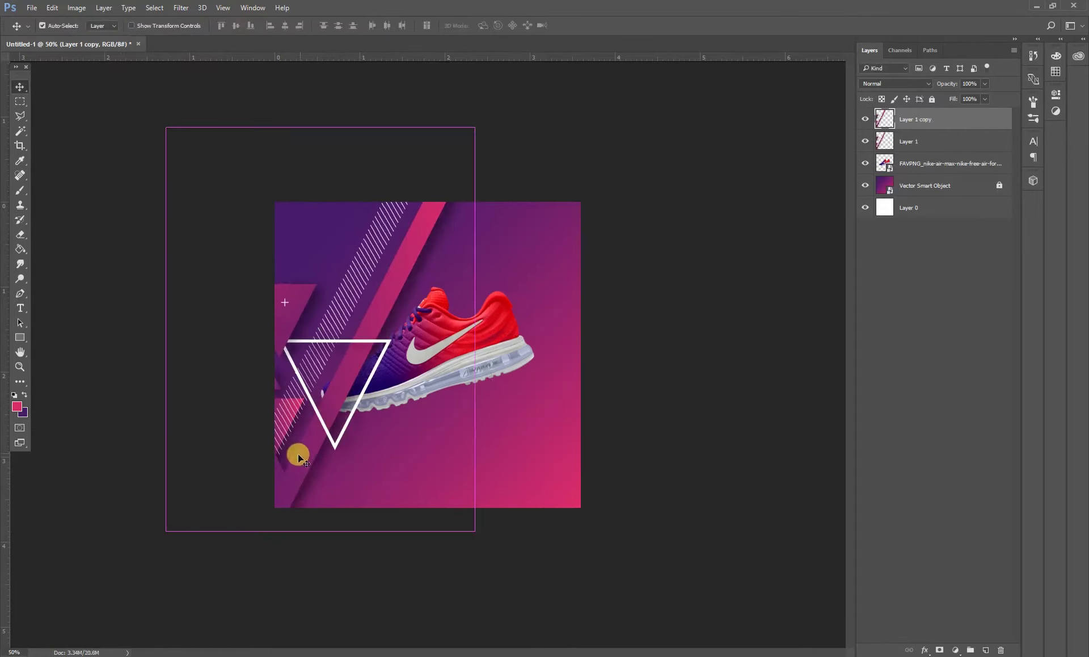
Duplicate the triangle graphic to the right, flipped horizontally and vertically.
drag(296, 453, 558, 453)
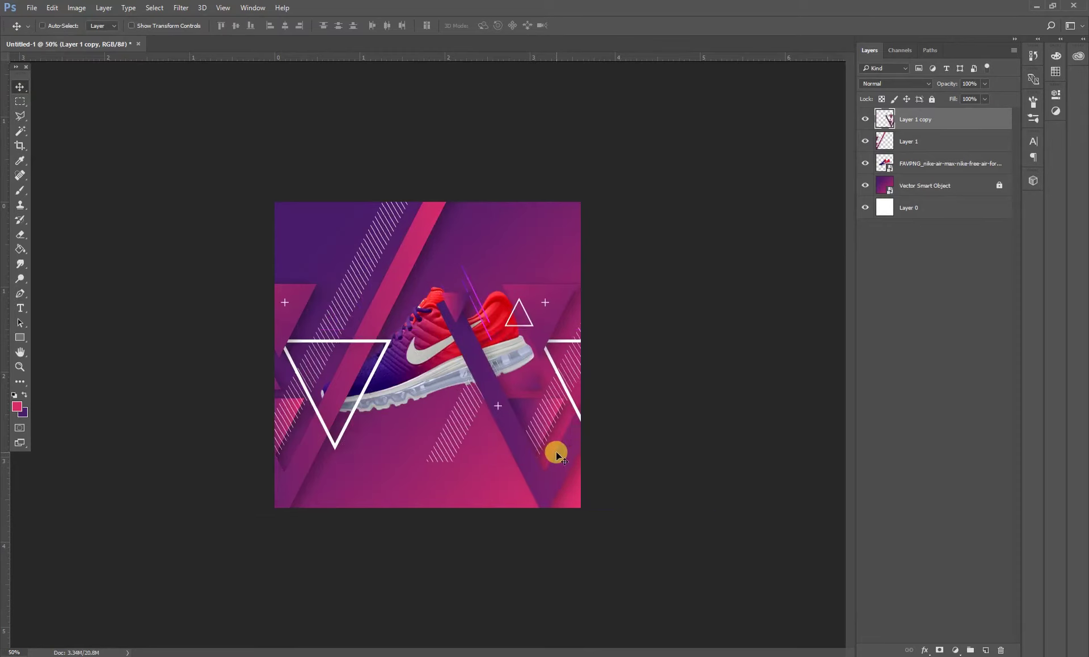
key(ctrl+t)
right_click(558, 434)
click(589, 605)
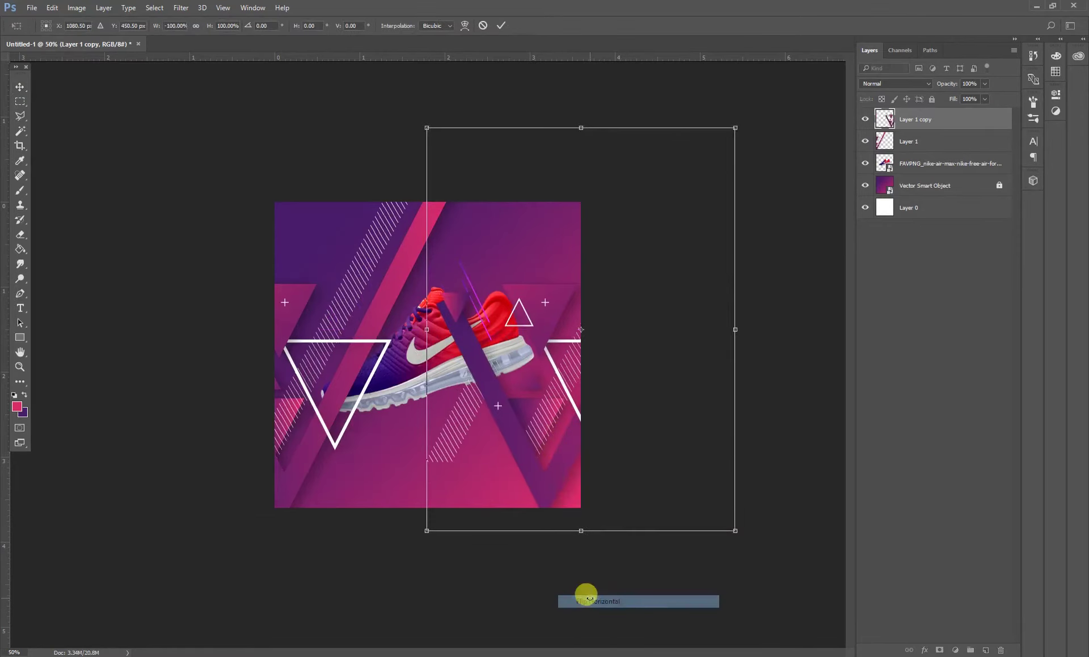
right_click(576, 413)
click(595, 586)
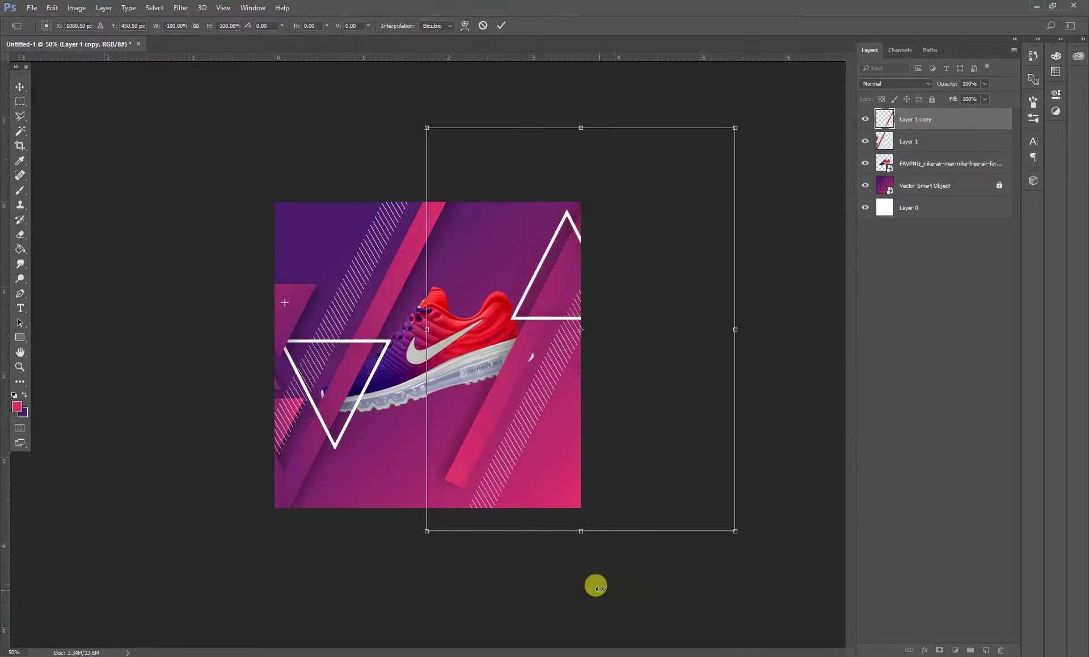
drag(518, 424, 497, 474)
key(Return)
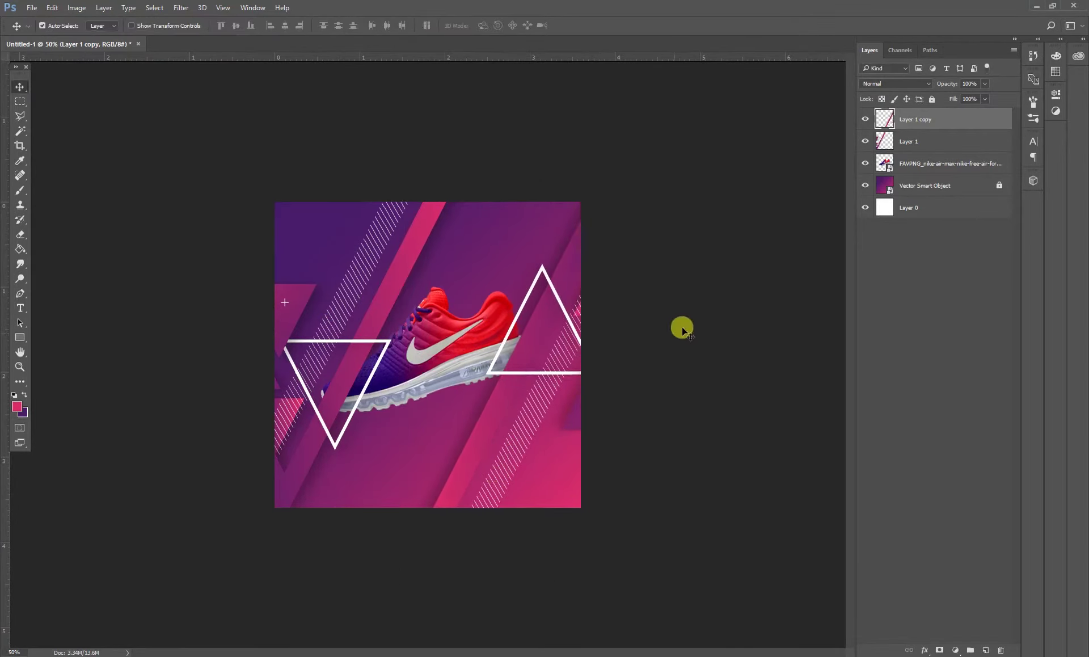
Reposition both triangle graphics together and rotate them about −8.5°.
click(570, 271)
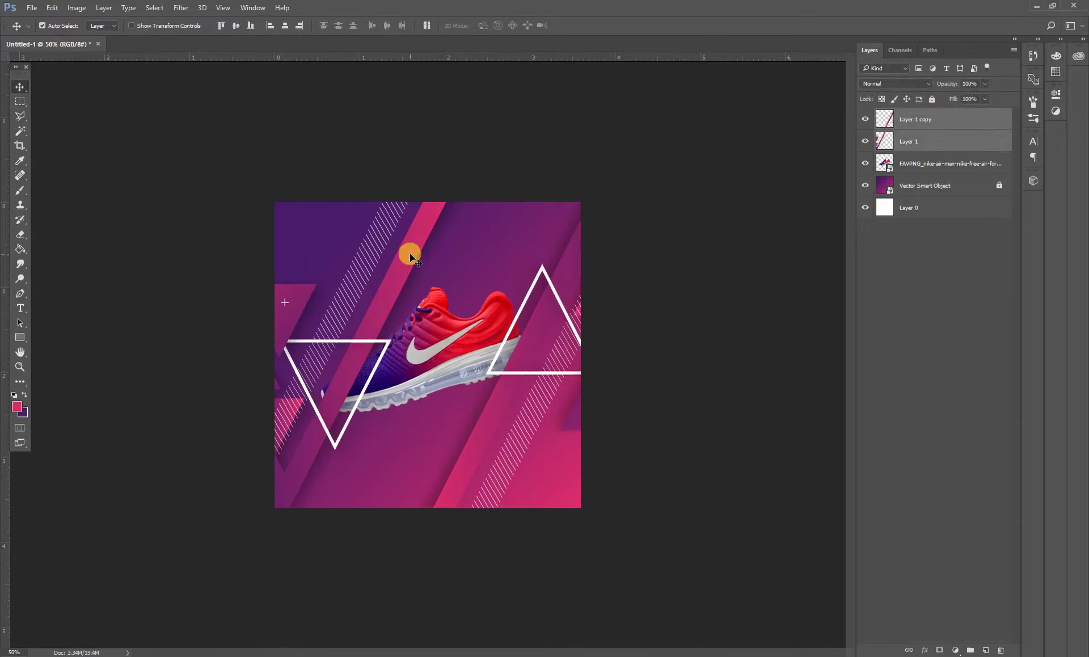
drag(411, 257, 381, 261)
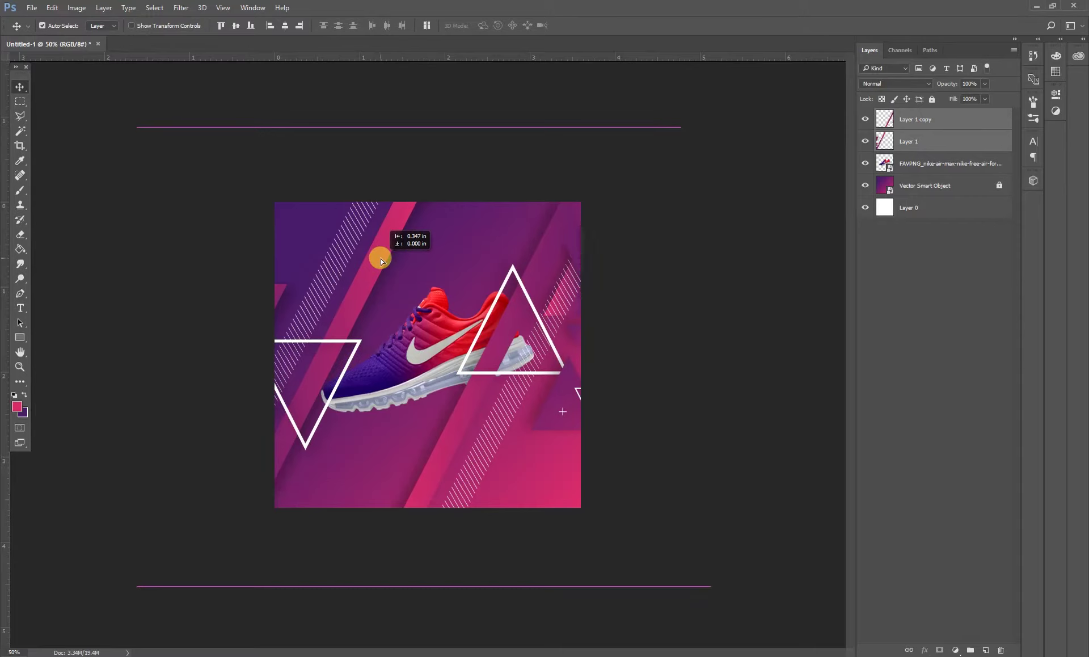
drag(382, 260, 385, 261)
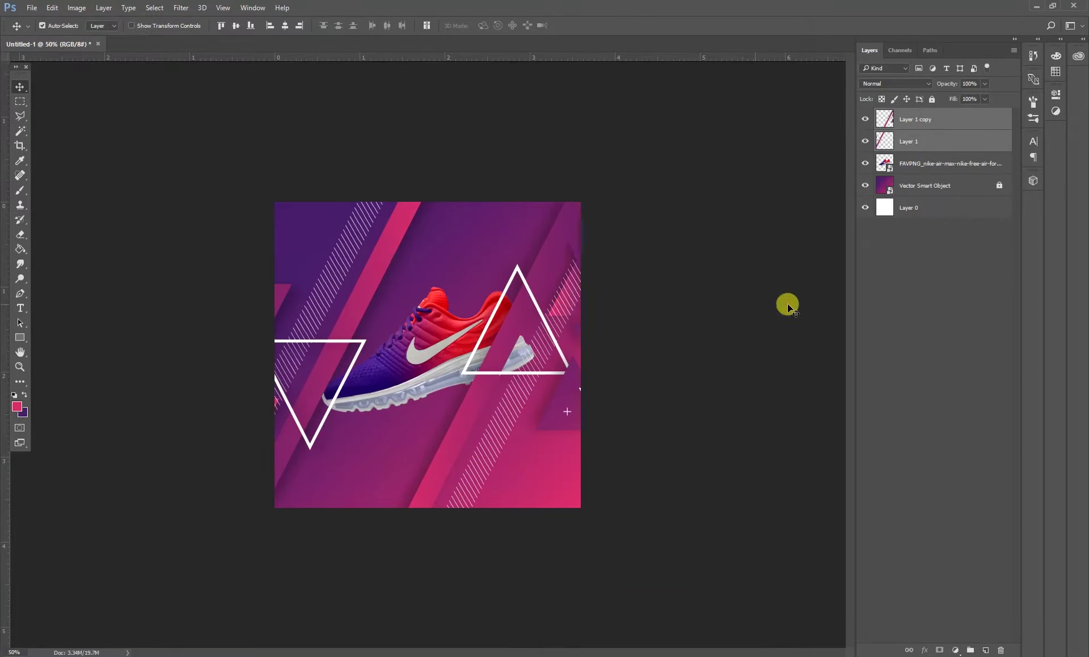
key(ctrl+t)
mouse_move(647, 494)
mouse_down()
mouse_move(729, 525)
mouse_move(756, 492)
mouse_up()
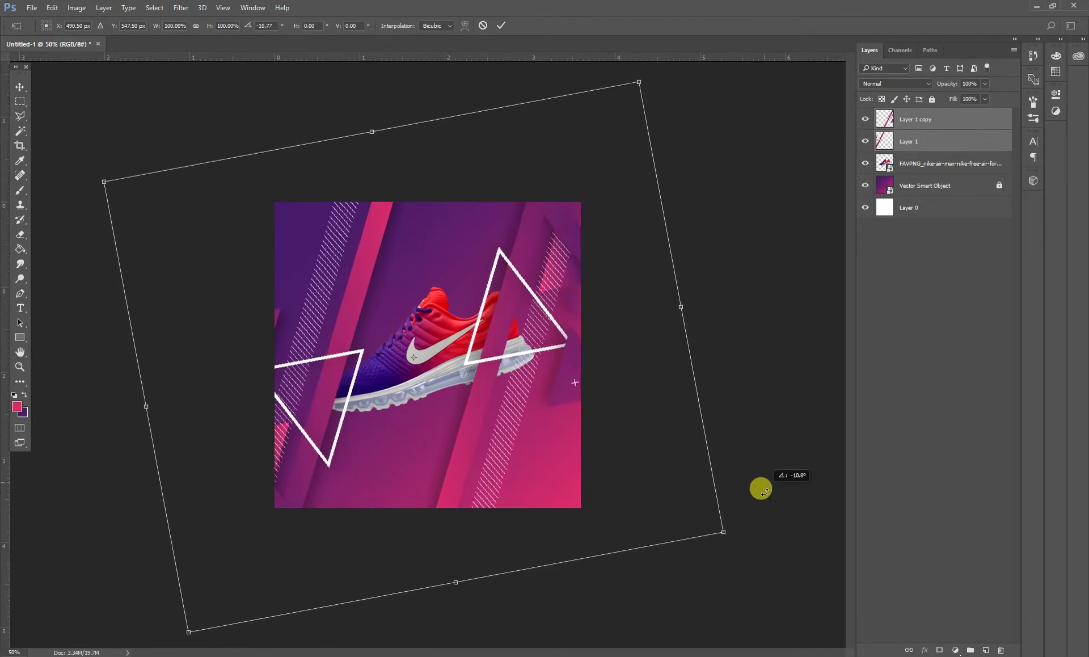
drag(763, 483, 764, 498)
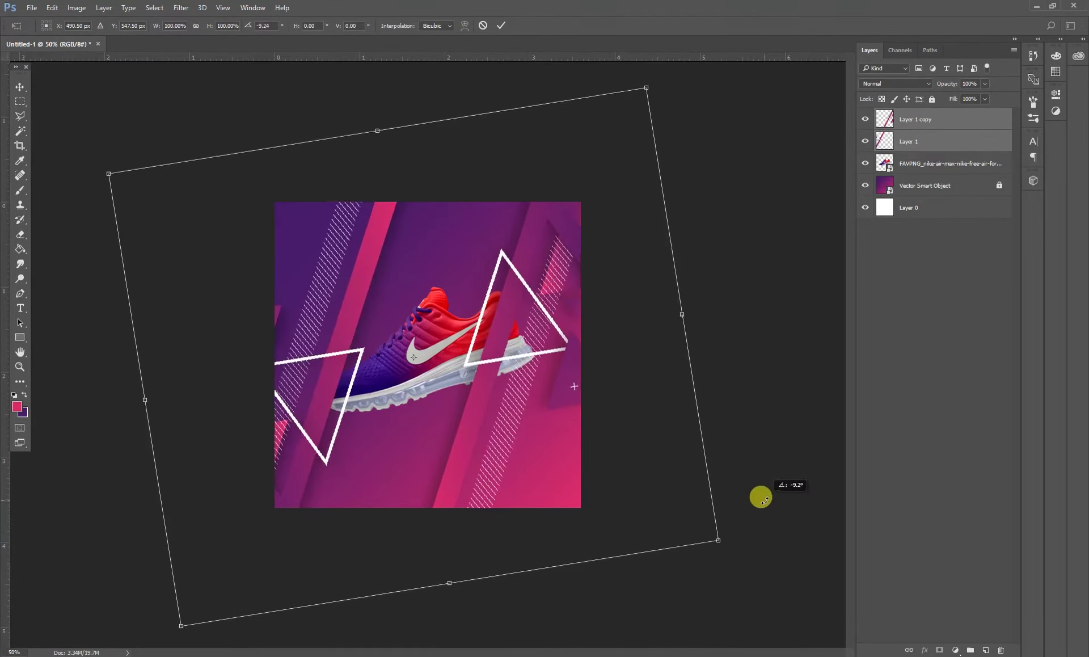
drag(765, 498, 738, 459)
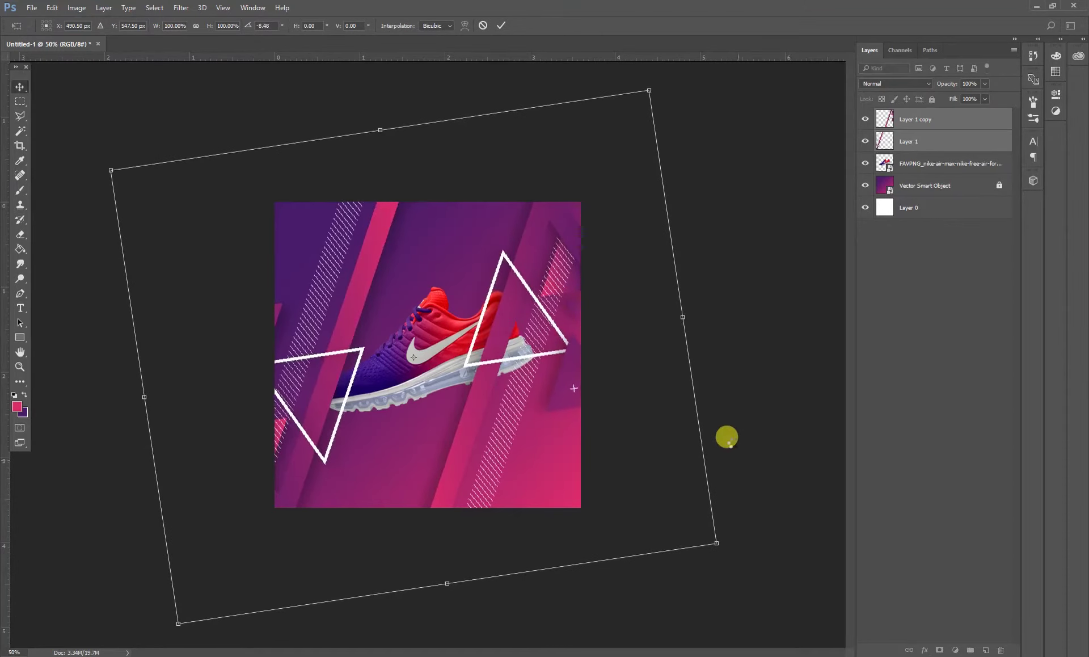
key(Return)
click(961, 134)
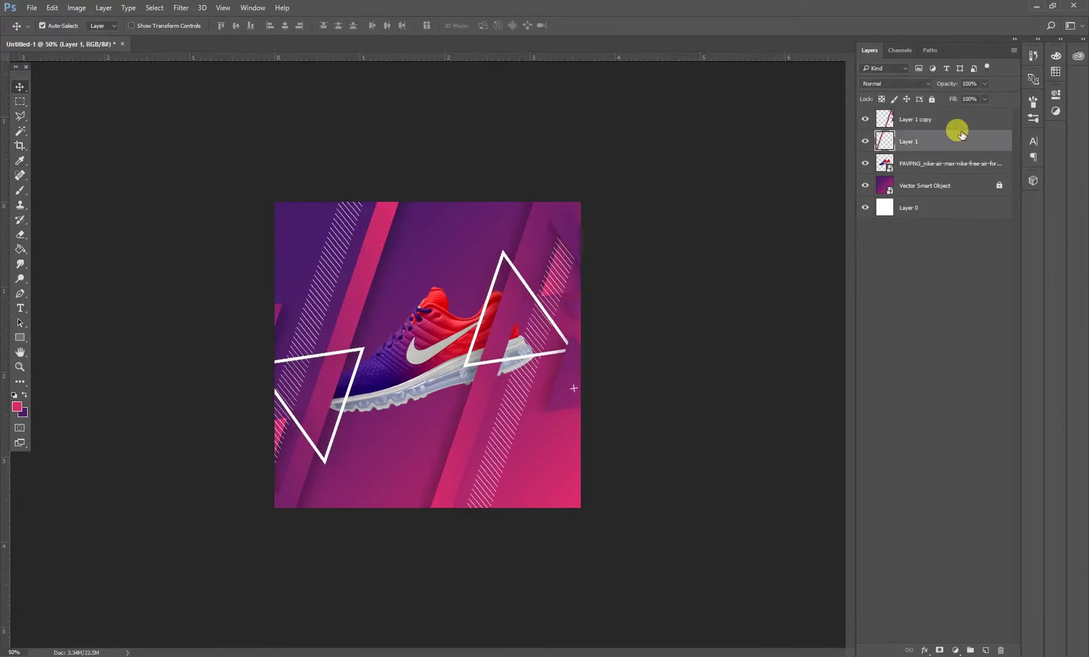
Set Layer 1 and Layer 1 copy to Luminosity and move them below the shoe layer.
click(883, 84)
click(900, 304)
mouse_move(902, 140)
mouse_down()
mouse_move(907, 185)
mouse_move(905, 173)
mouse_up()
click(595, 241)
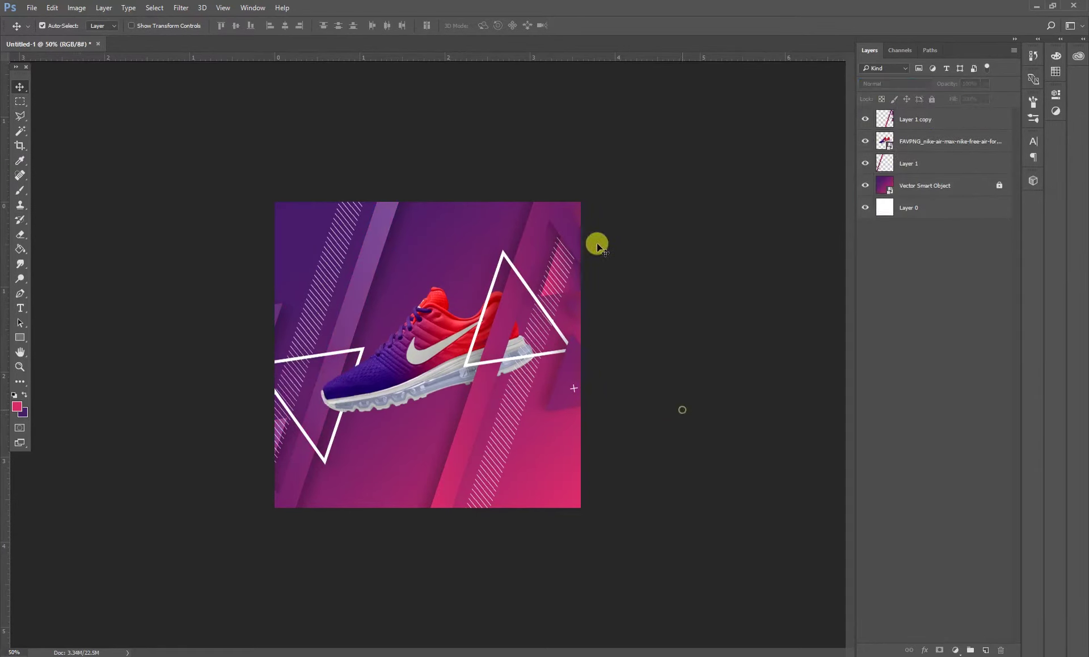
click(539, 214)
click(896, 84)
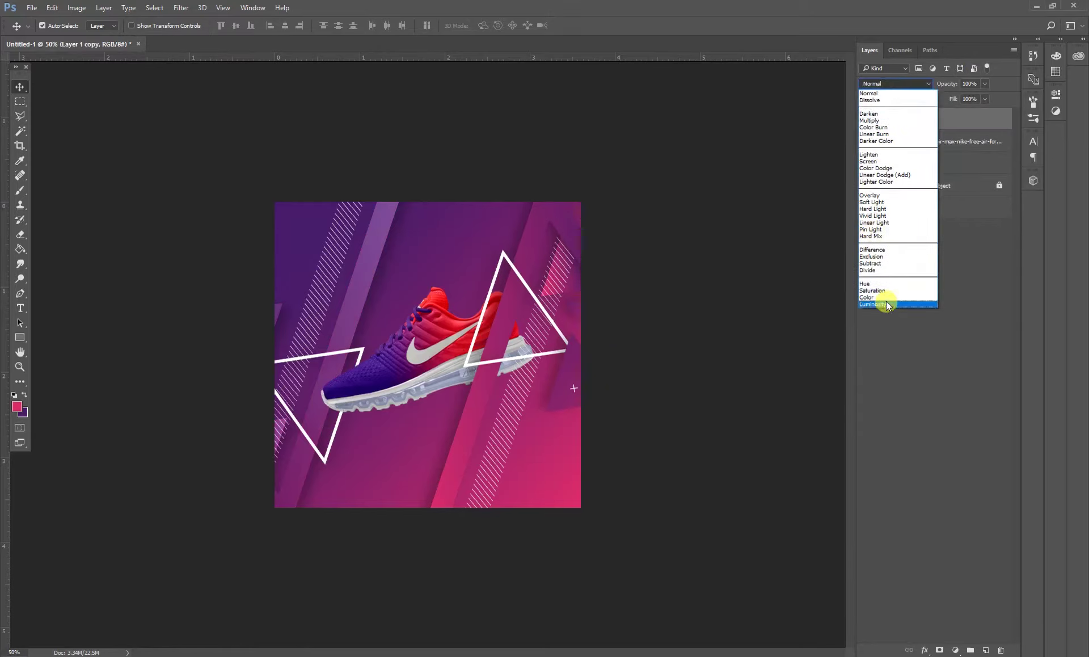
click(886, 306)
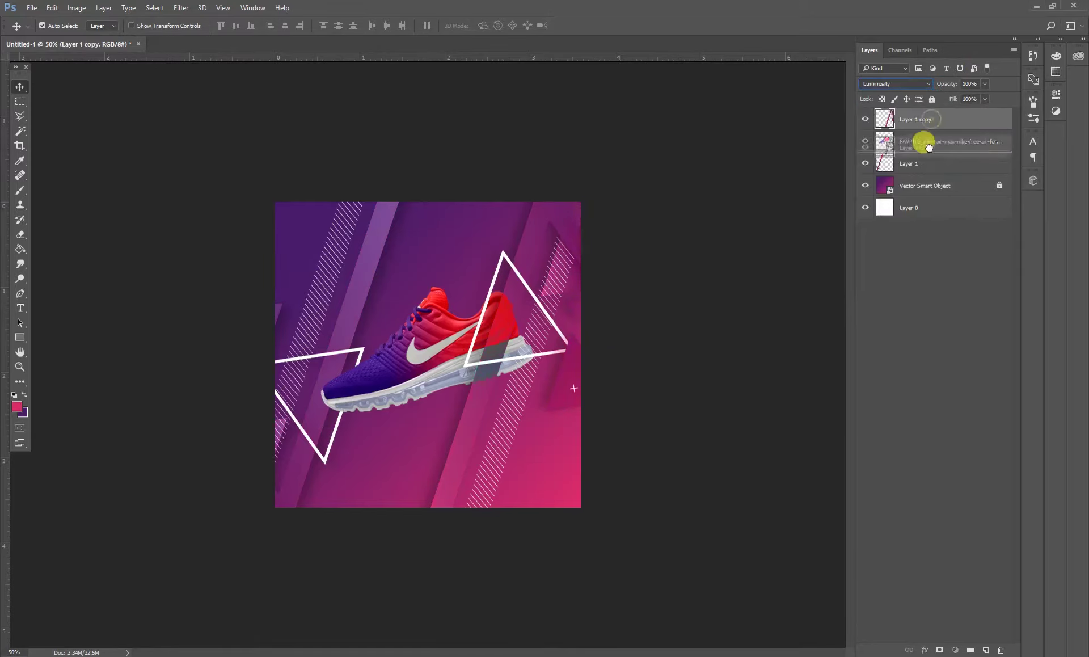
drag(931, 121, 924, 145)
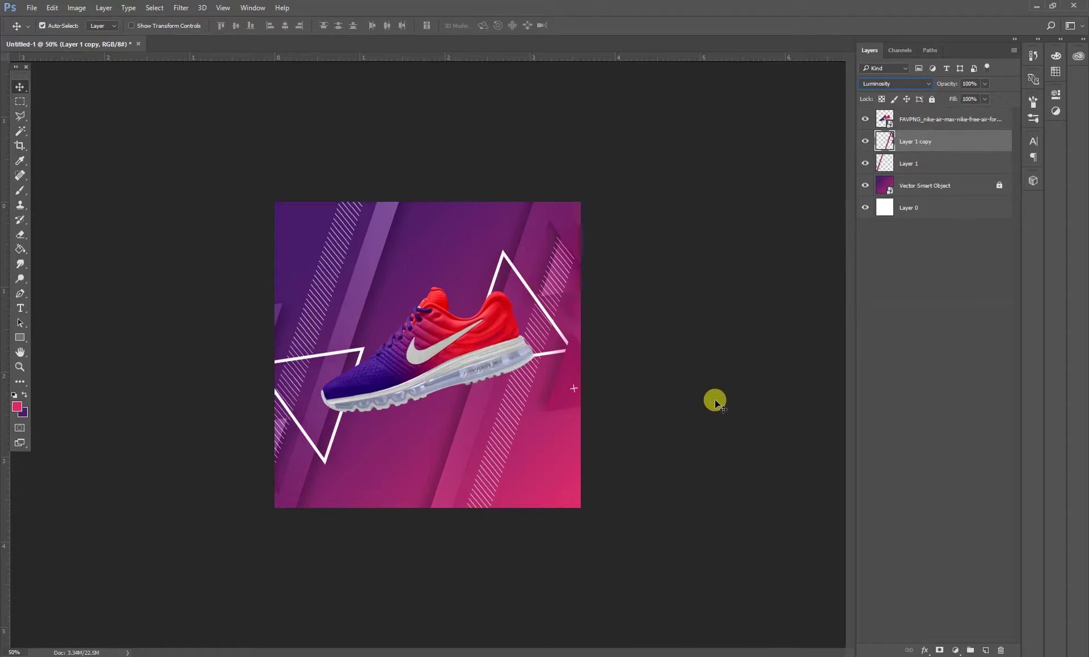
click(714, 391)
Lower the triangle layers' opacity to 58%.
click(363, 245)
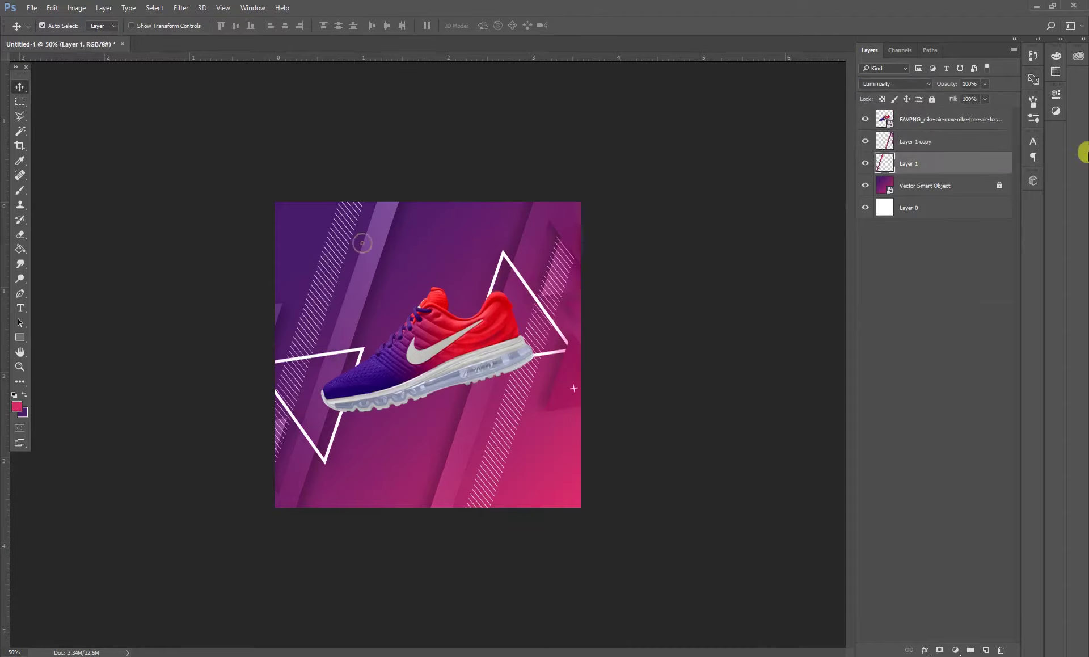
click(985, 84)
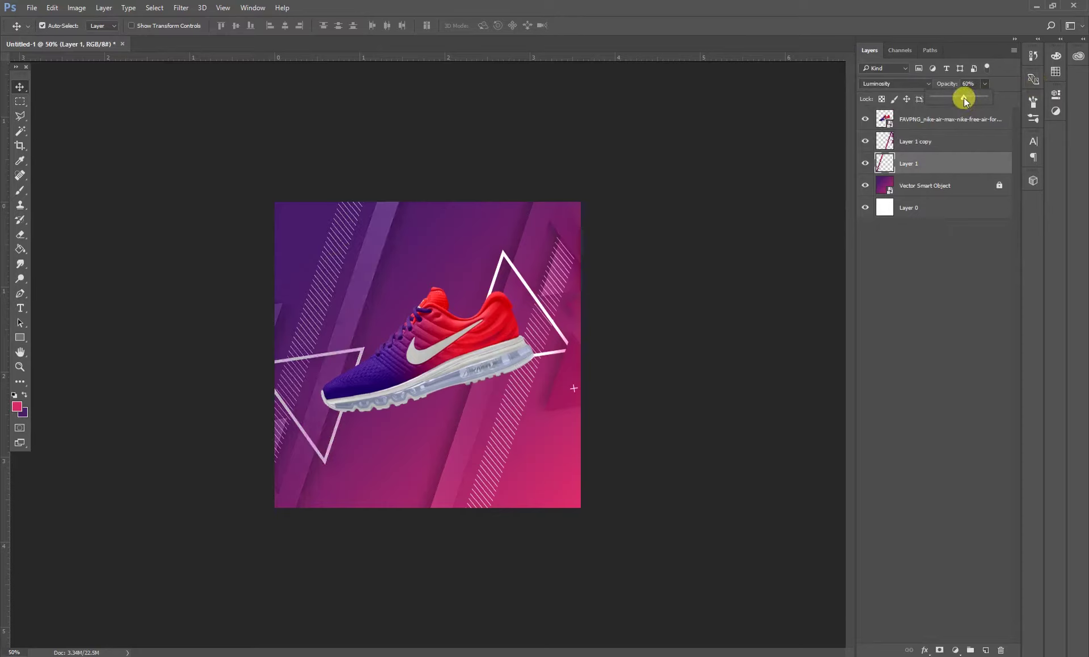
click(933, 145)
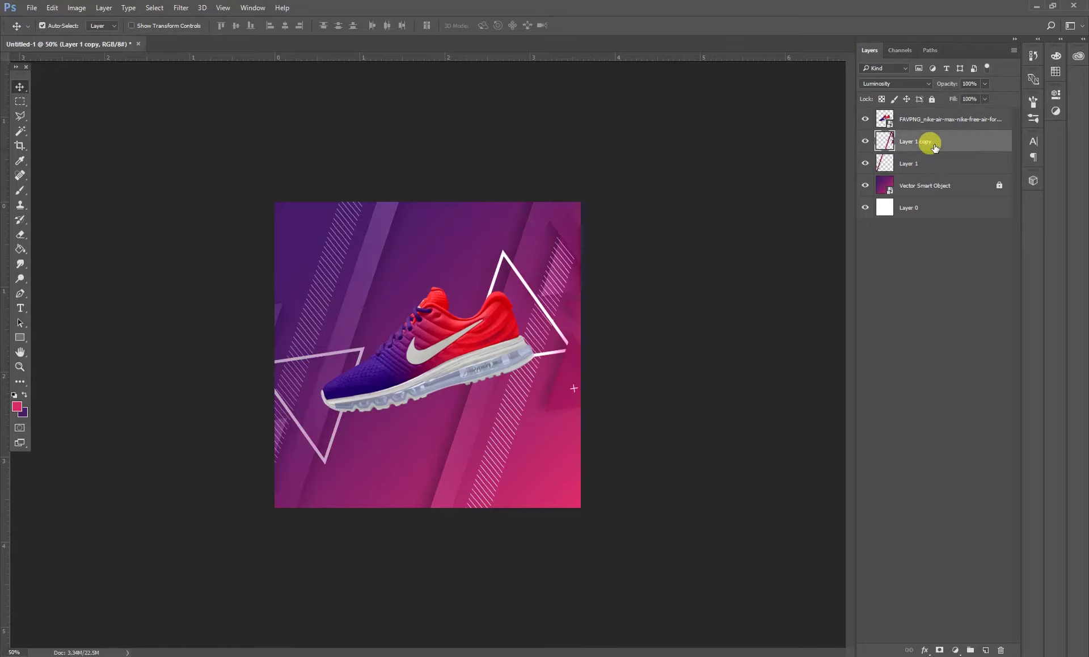
key(5)
key(8)
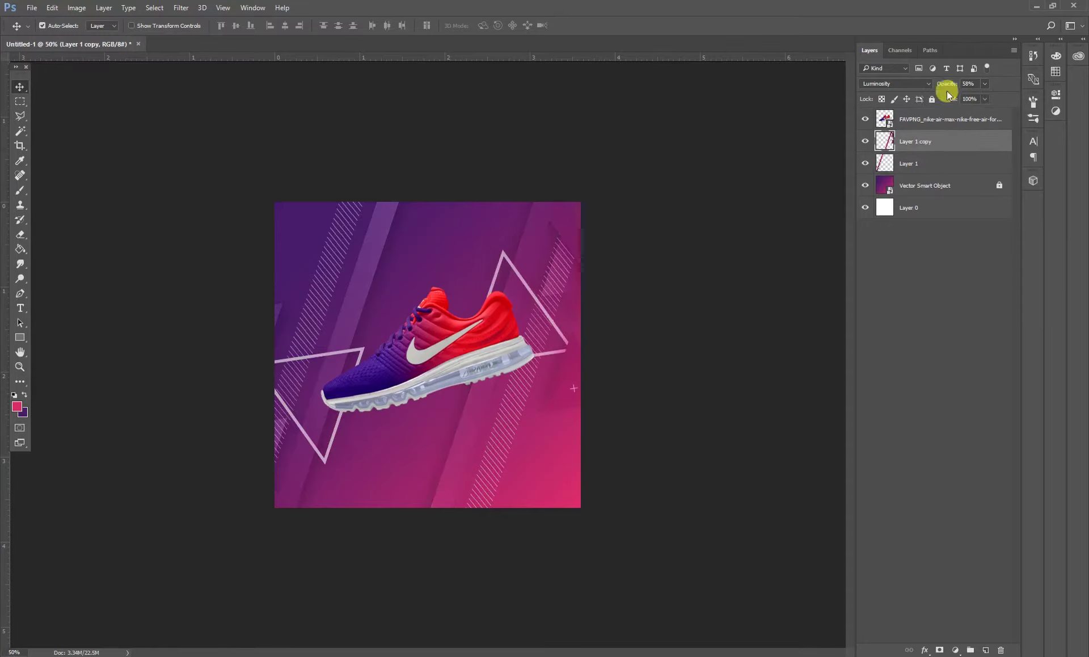
click(722, 475)
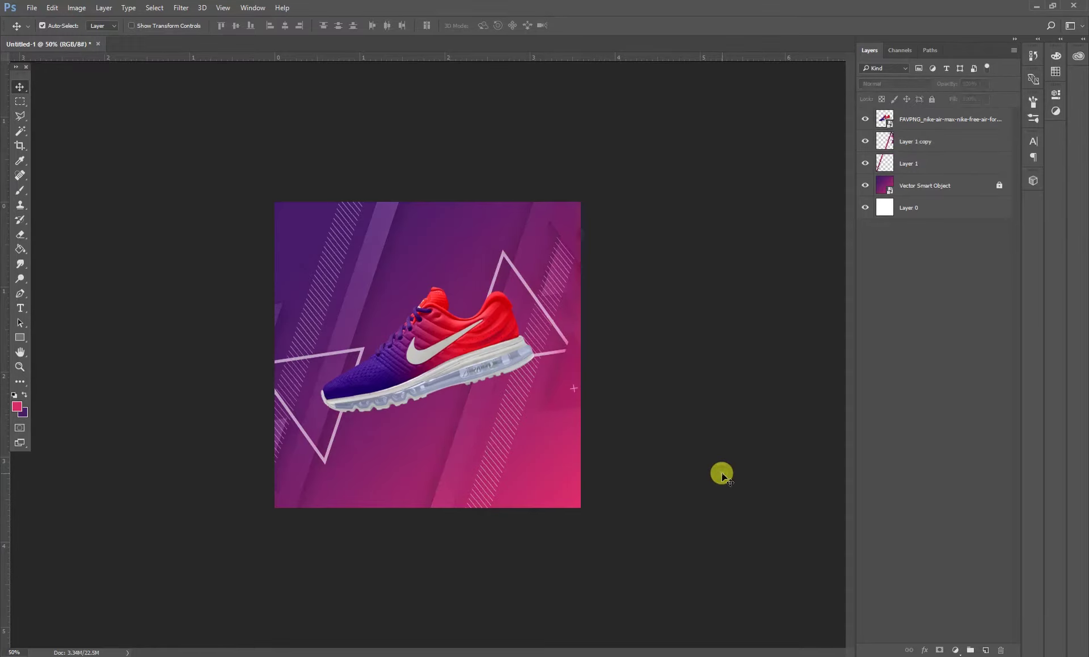
Add a Gradient Map 1 layer clipped to the shoe and set to Hue blending.
click(420, 365)
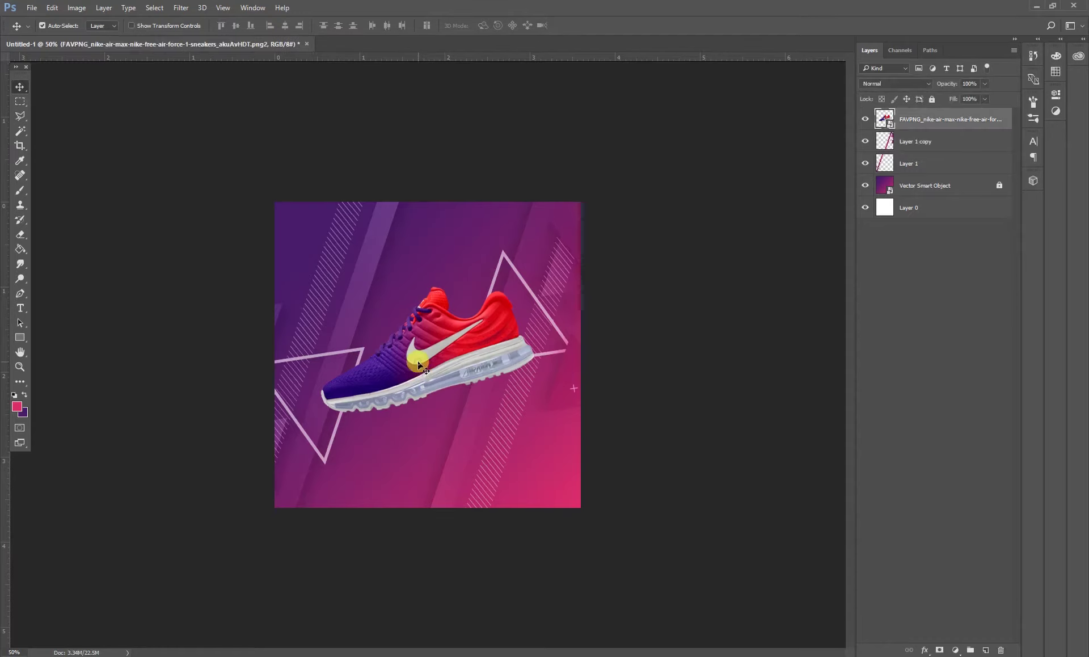
click(955, 650)
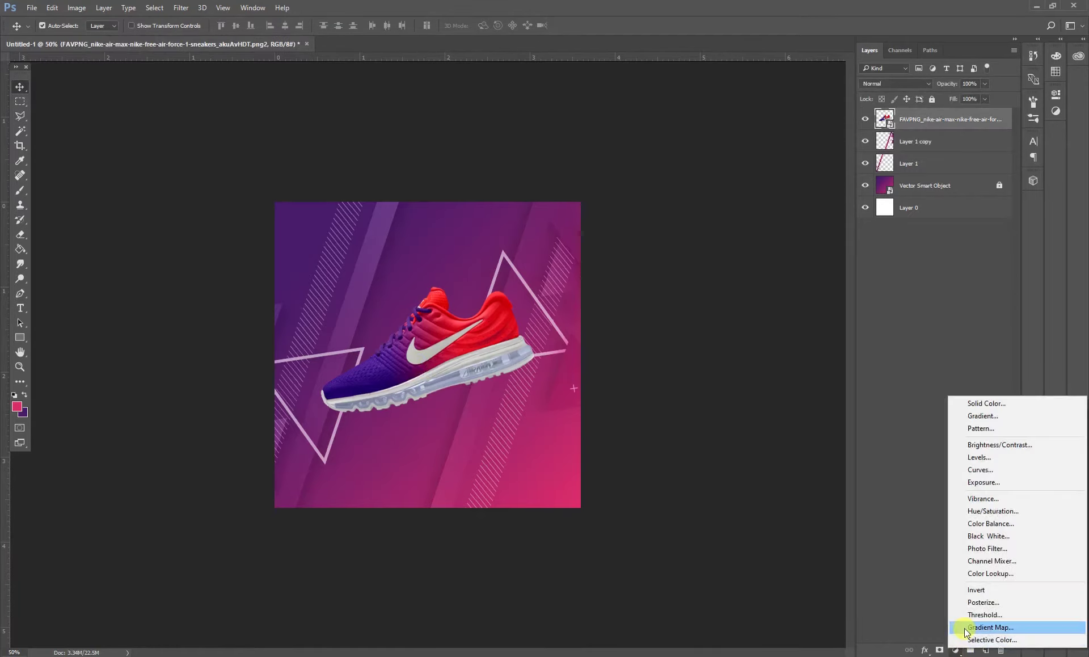
click(964, 625)
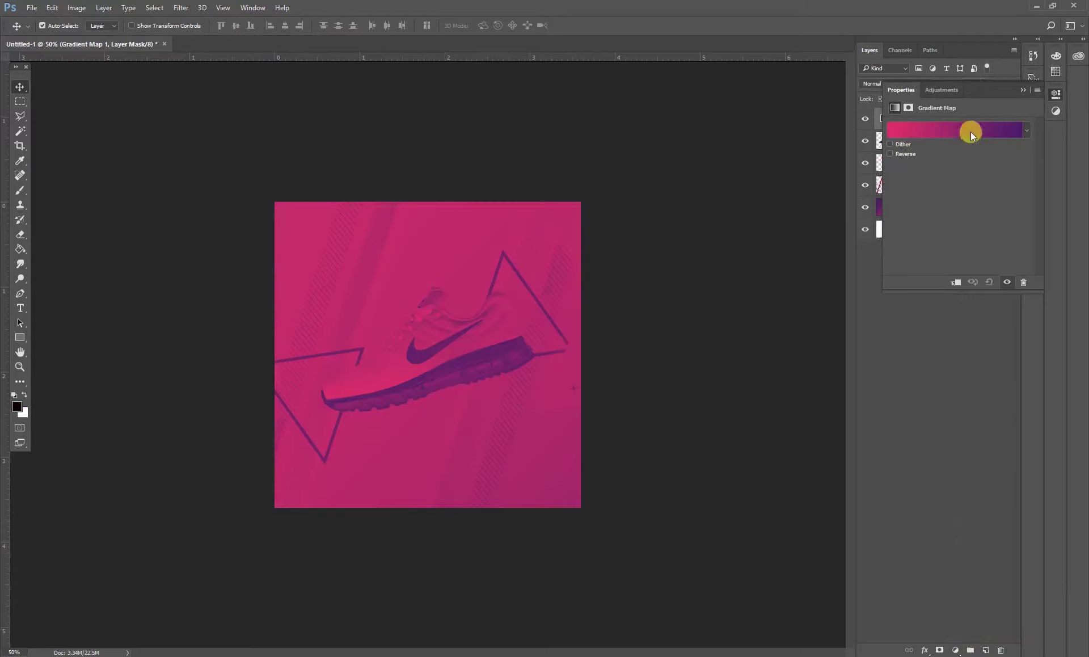
click(1022, 89)
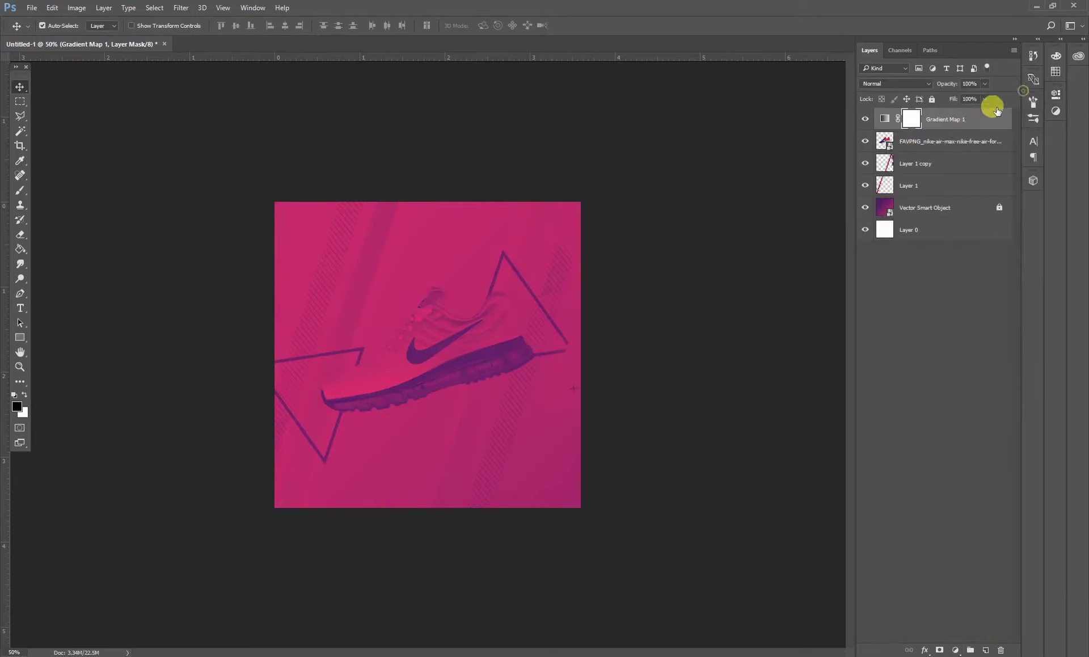
drag(956, 126, 944, 131)
right_click(982, 118)
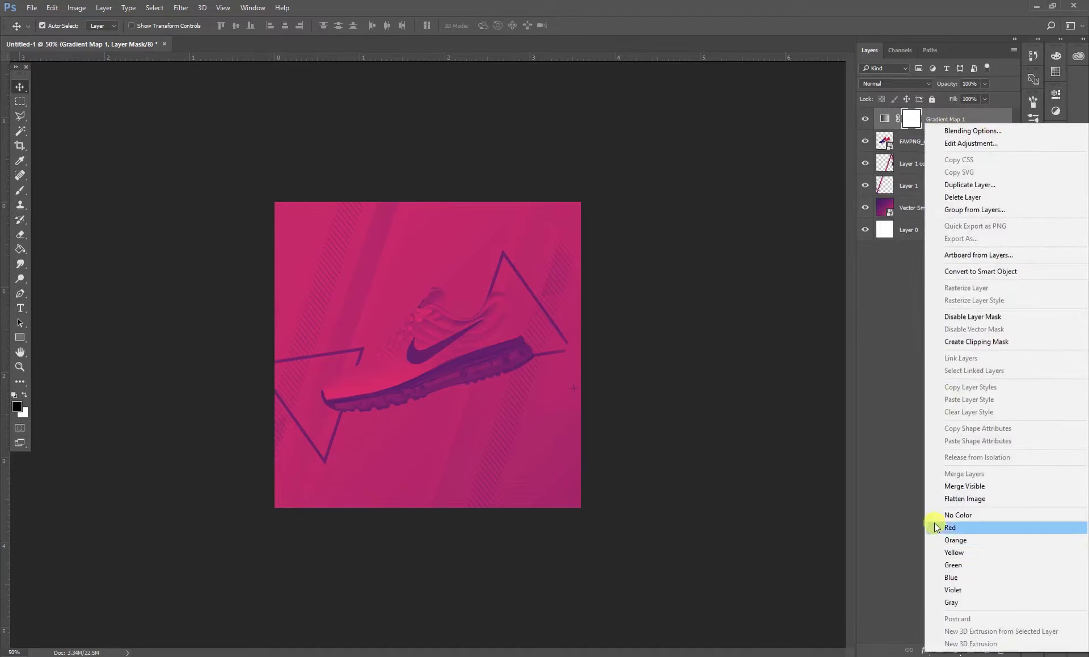
click(964, 342)
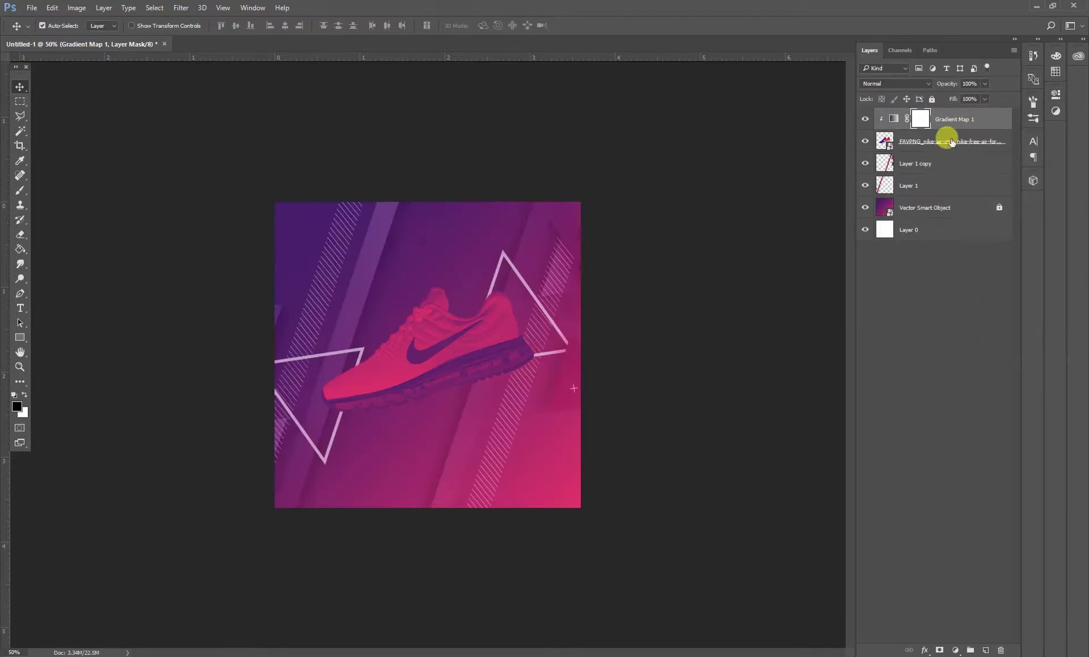
click(895, 84)
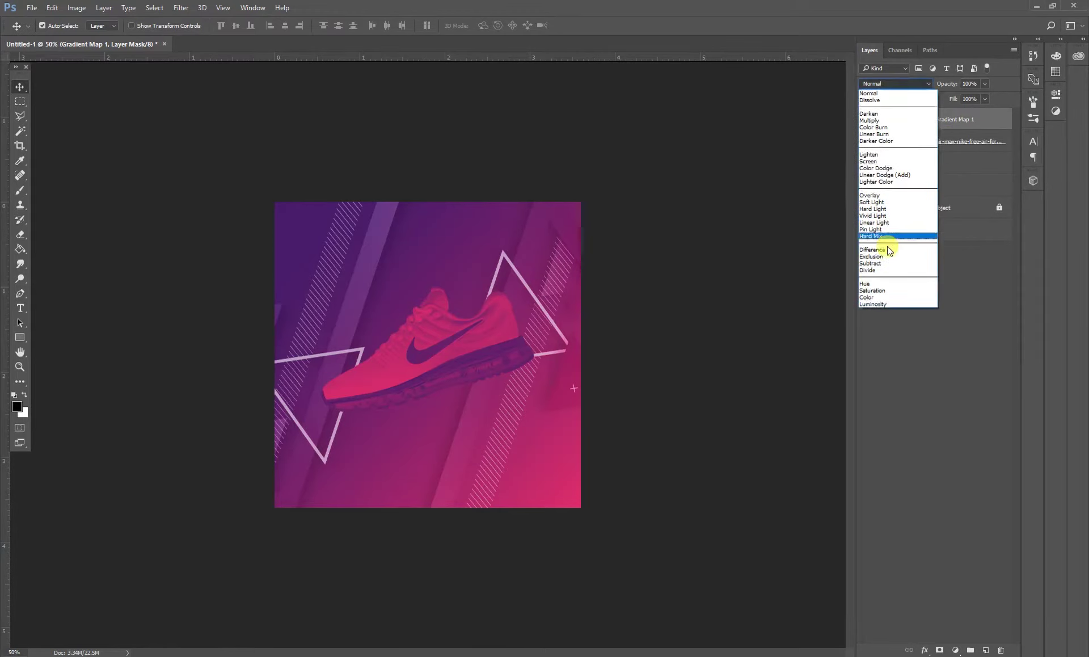
click(877, 284)
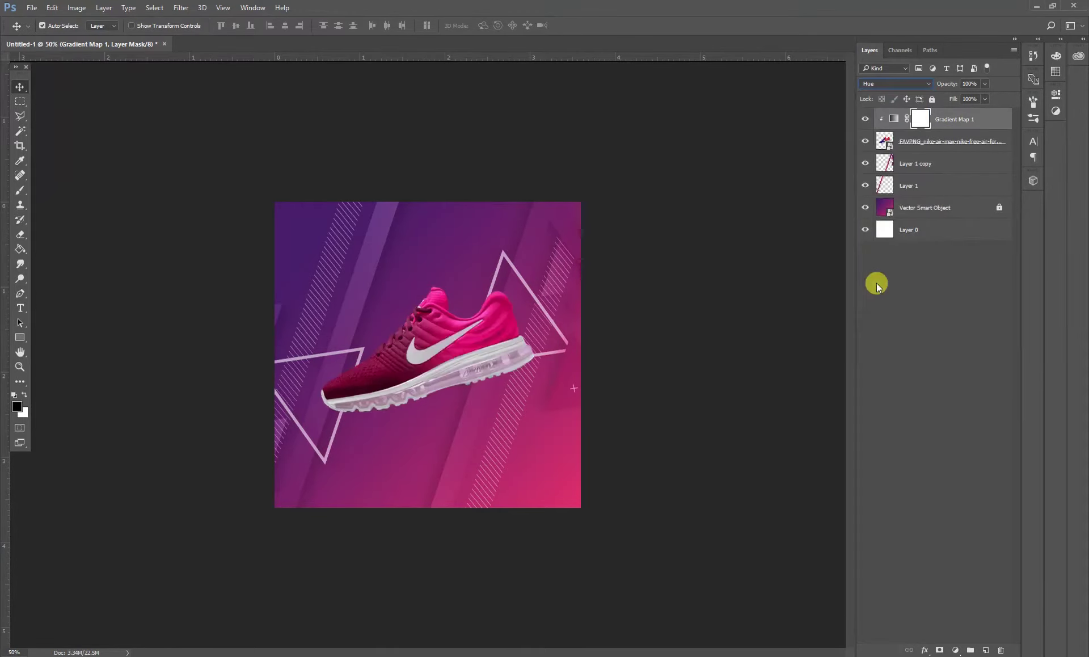
click(649, 439)
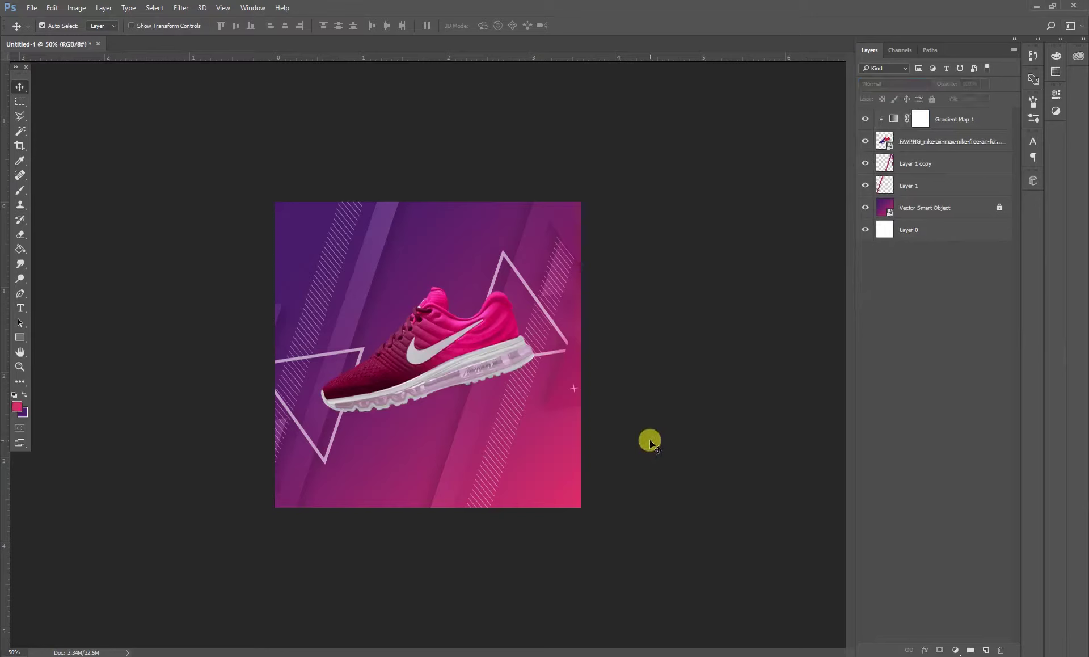
Zoom in and type SHOES above the shoe.
click(526, 334)
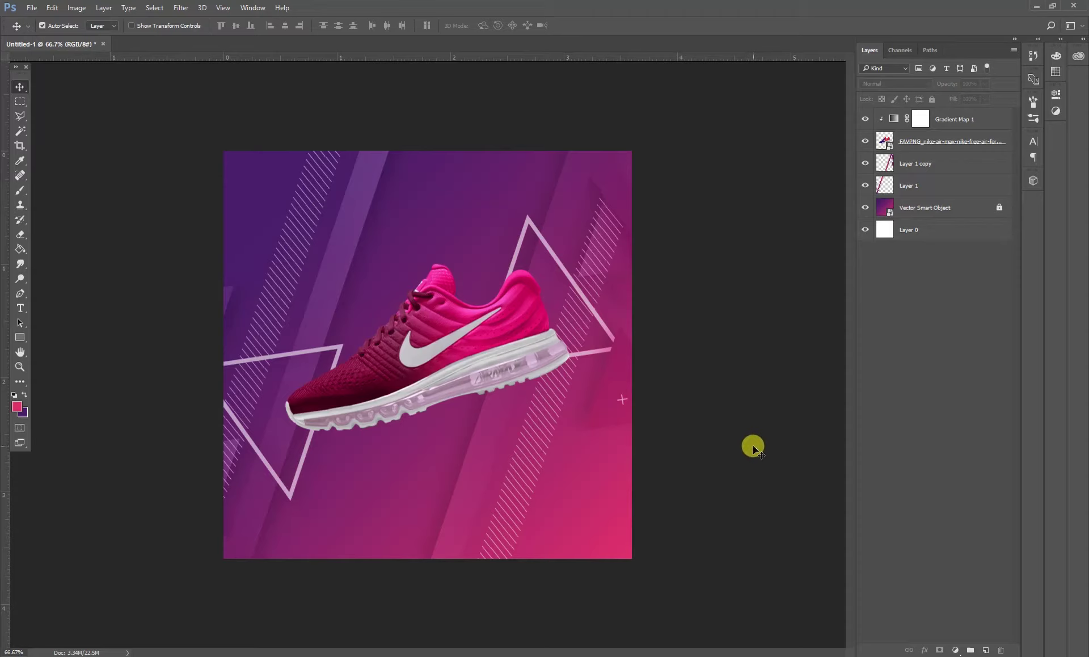
click(339, 271)
click(740, 370)
click(21, 307)
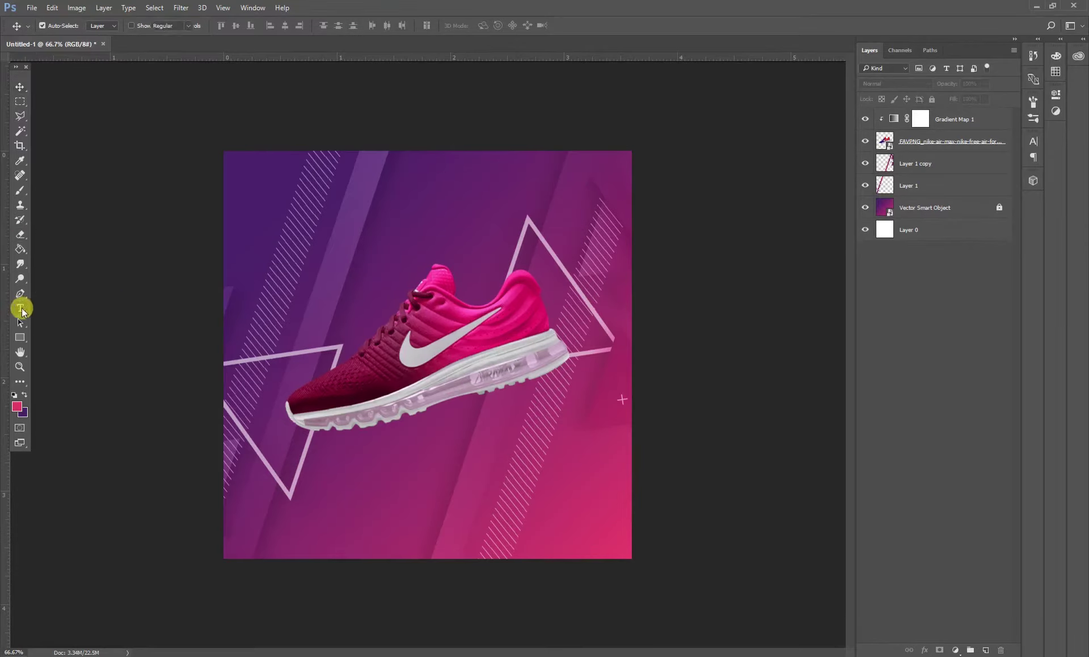
click(332, 267)
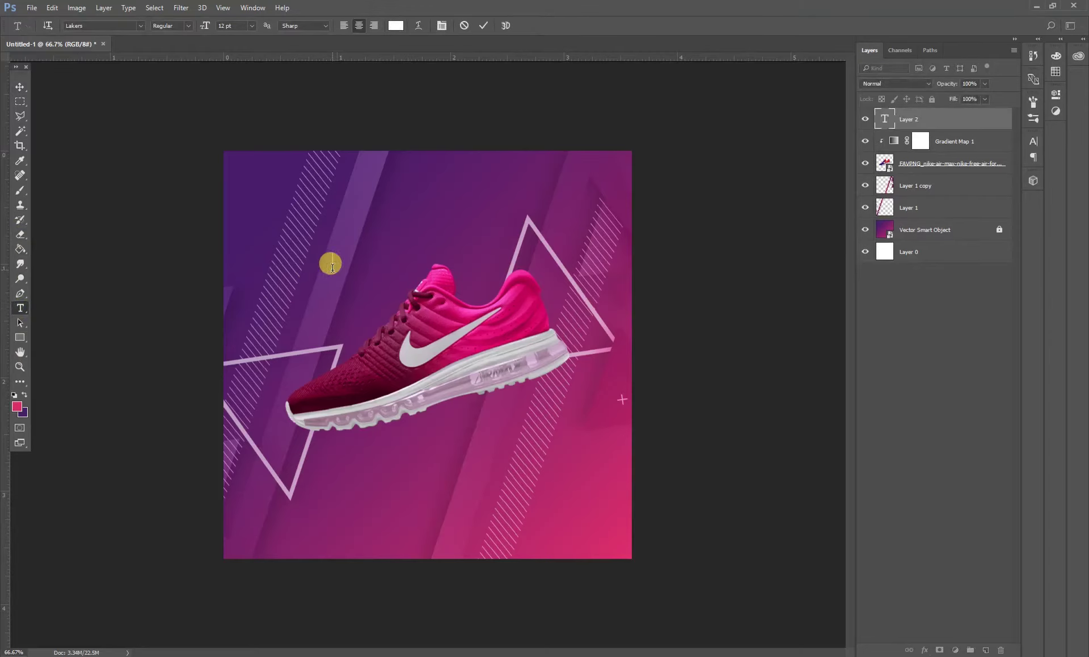
text(SHOES)
Set the SHOES text tracking to 0 and commit the text.
key(ctrl+a)
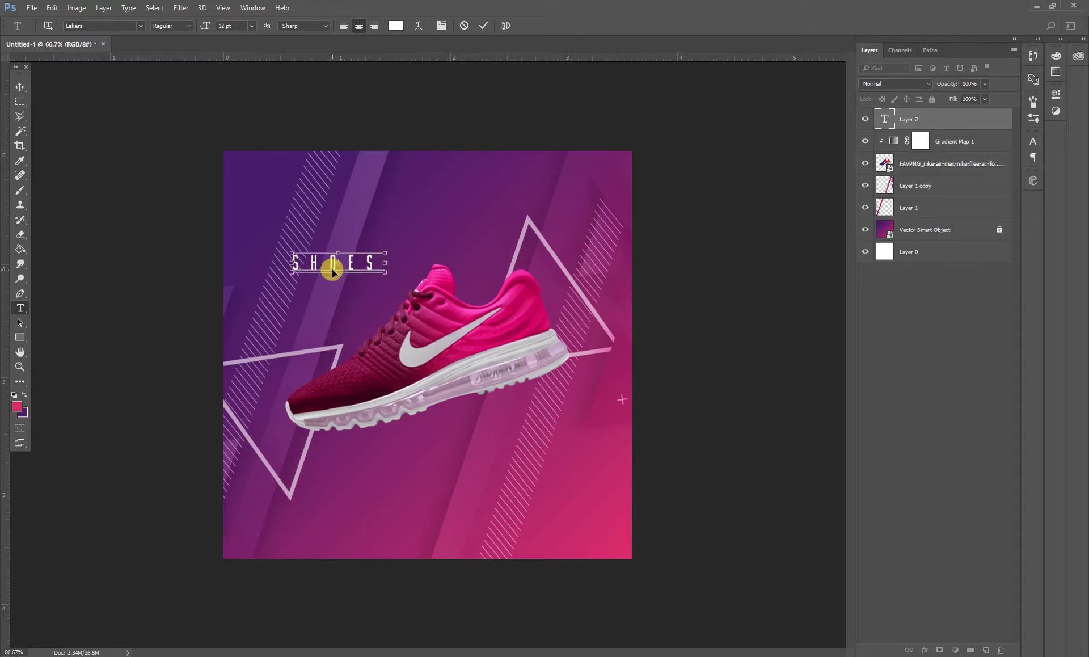
click(442, 25)
click(998, 181)
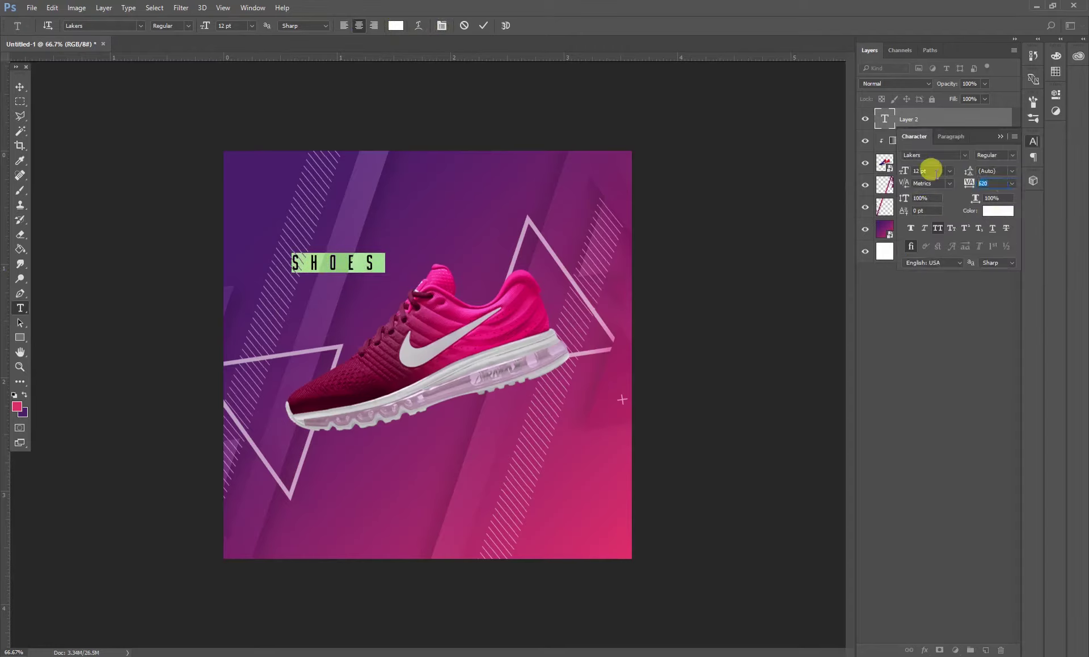
text(0)
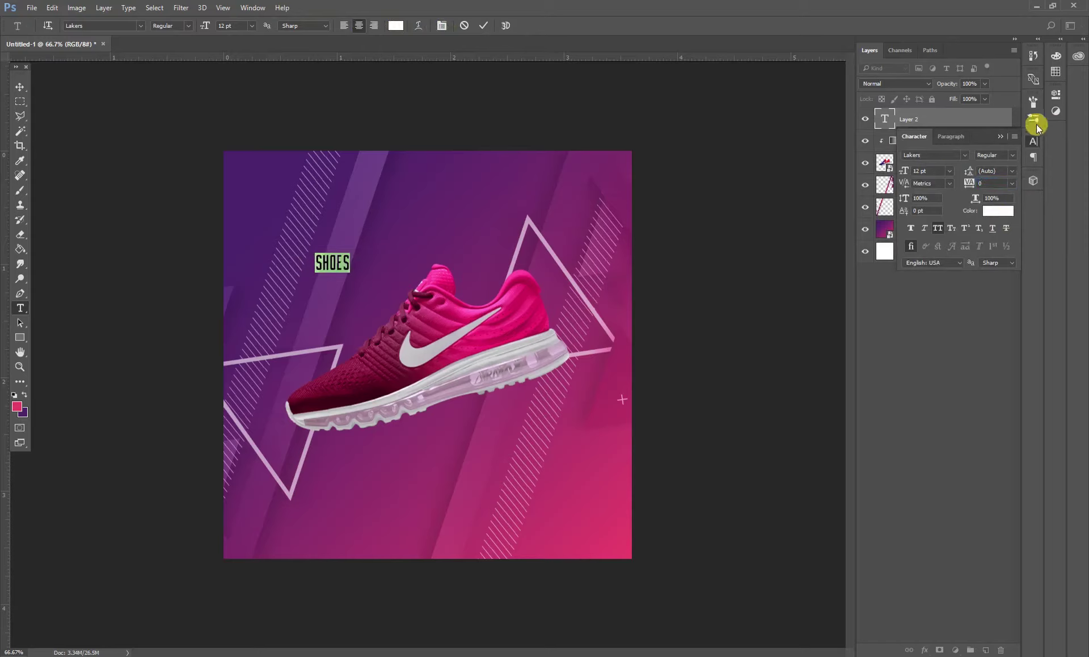
click(1000, 136)
click(19, 87)
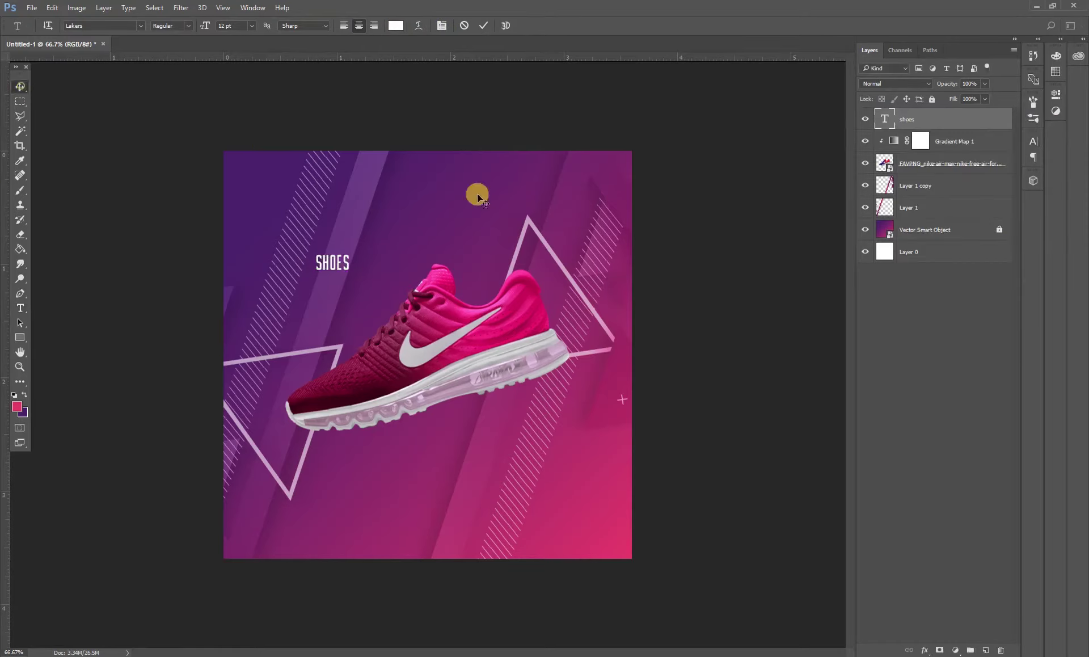
Enlarge the SHOES text and skew it upward to about 18°.
key(ctrl+t)
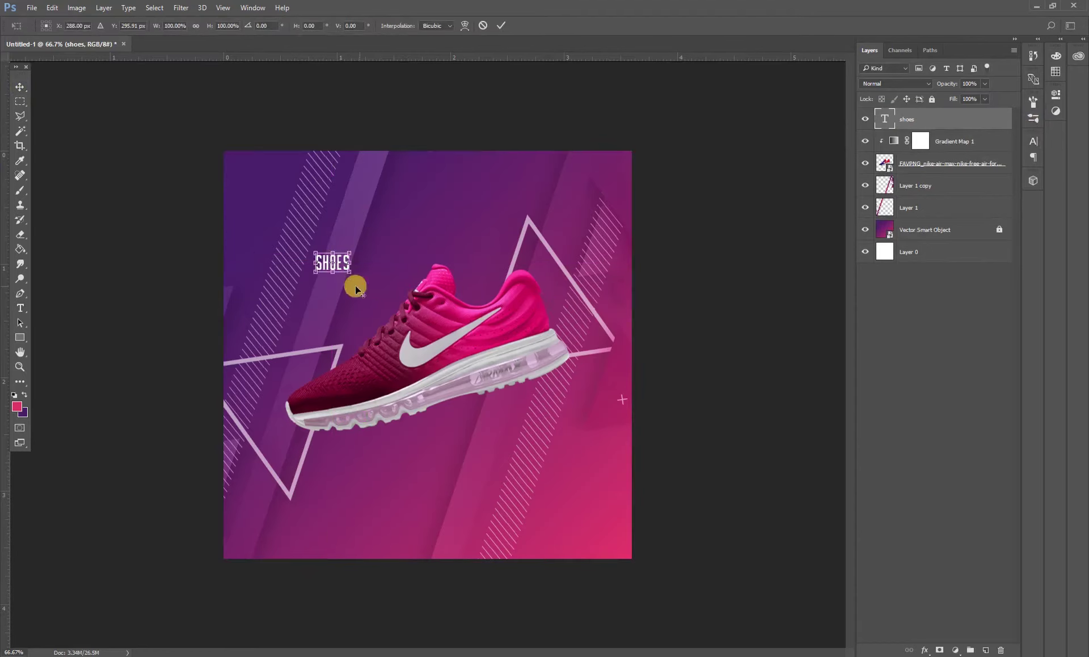
drag(351, 273, 467, 355)
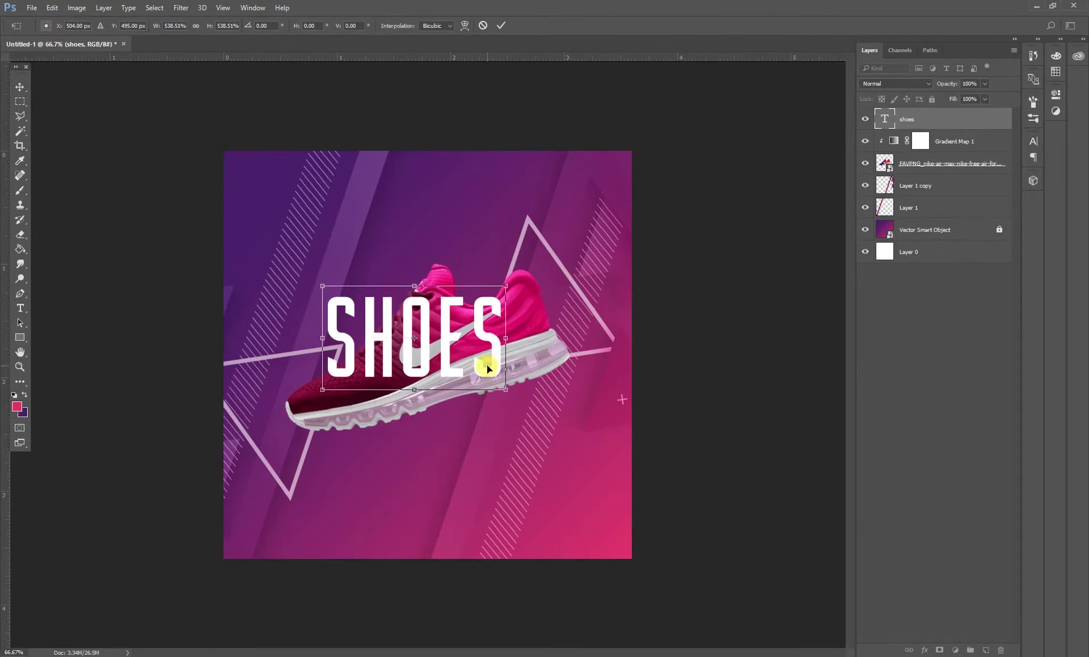
right_click(487, 368)
click(511, 416)
drag(509, 341, 509, 296)
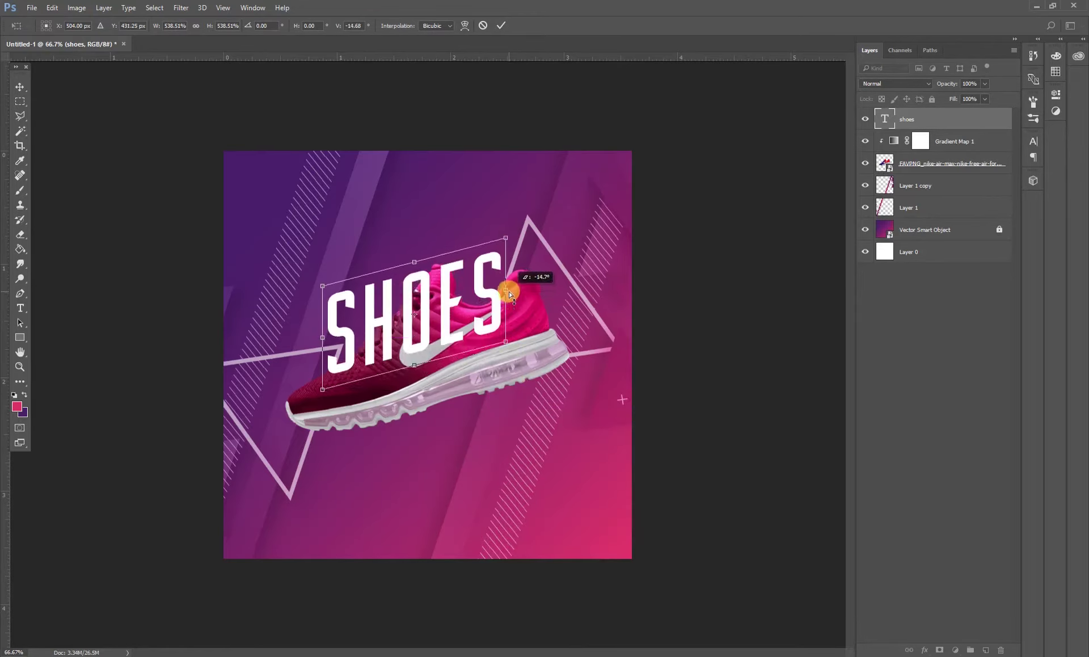
drag(509, 296, 505, 281)
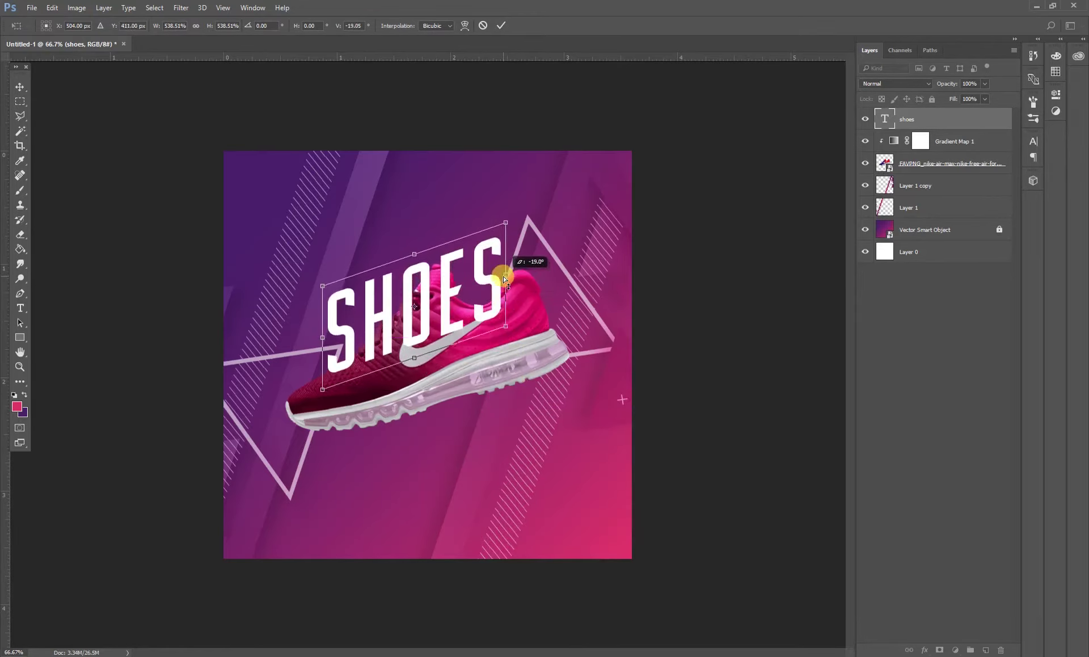
key(Return)
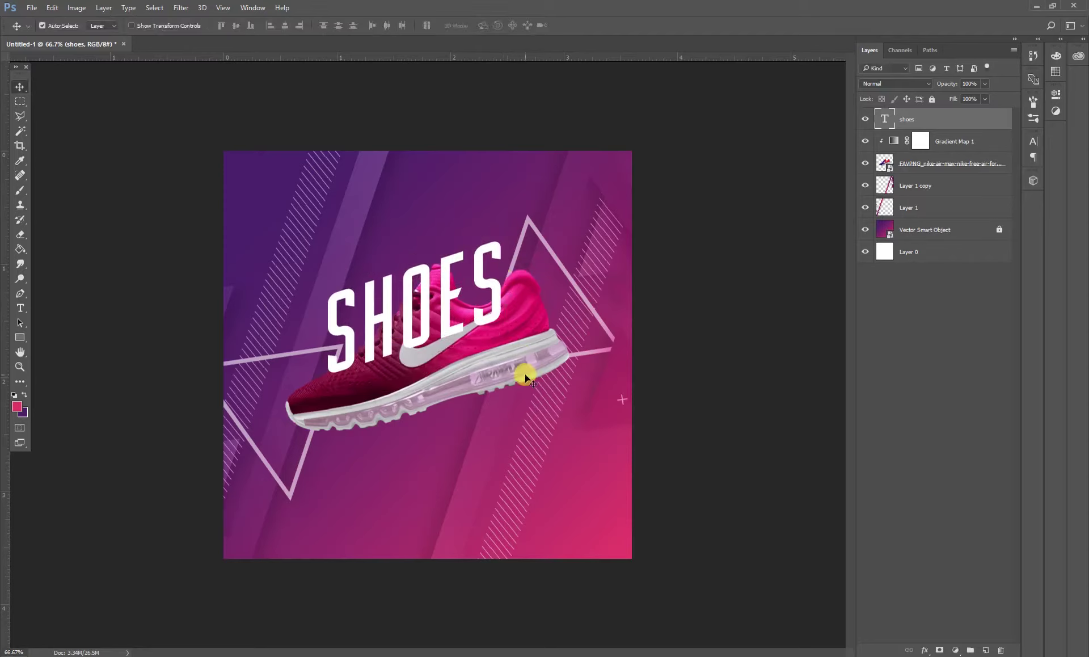
Rotate SHOES about one degree, enlarge it to ~172%, and move its layer below the shoe.
key(ctrl+t)
drag(559, 288, 584, 264)
key(Return)
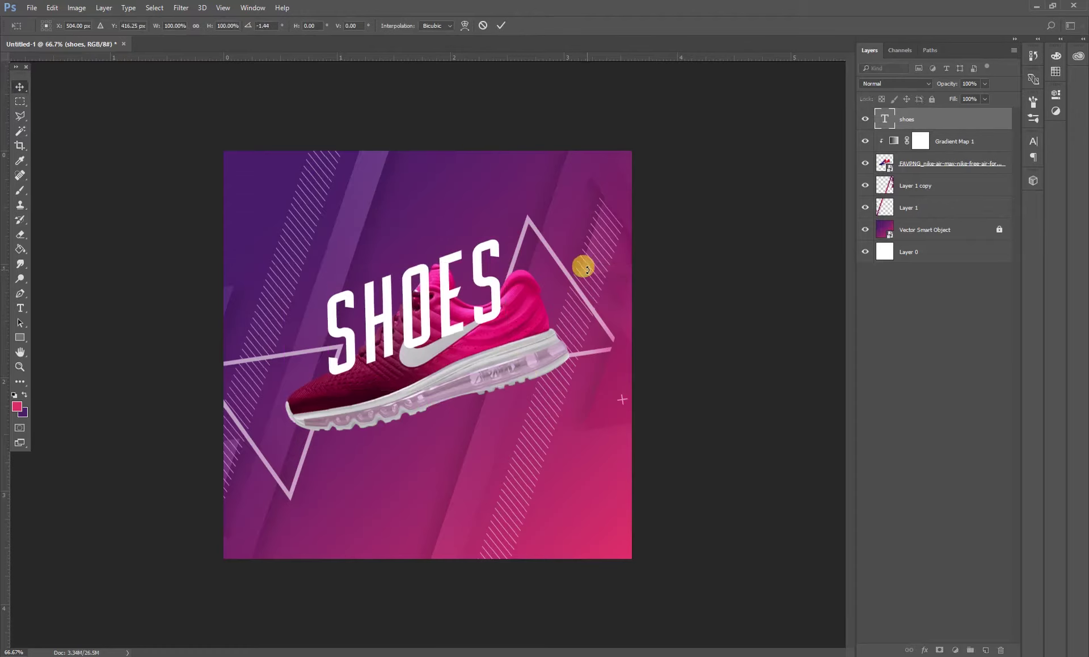
key(ctrl+t)
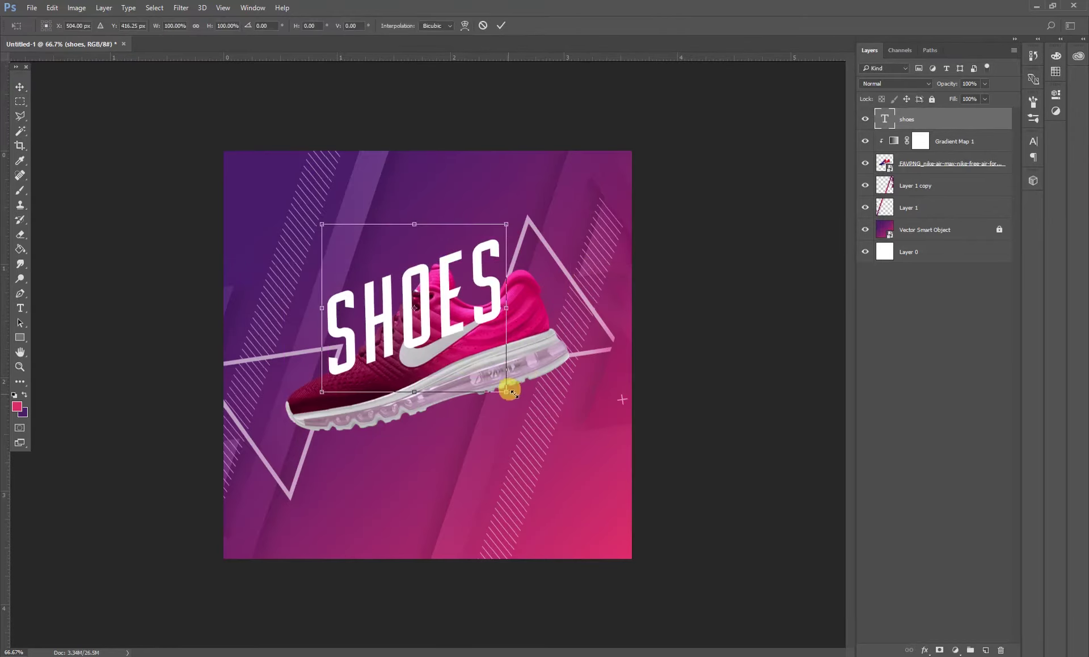
mouse_move(503, 384)
mouse_down()
mouse_move(584, 425)
mouse_move(582, 460)
mouse_up()
drag(495, 337, 496, 376)
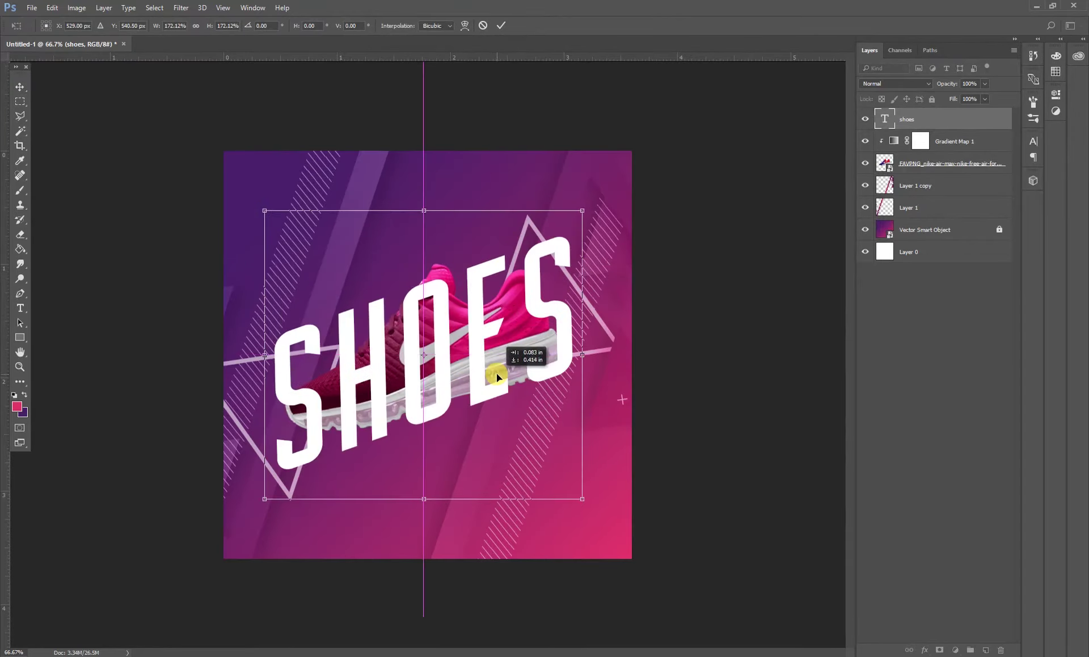
key(Return)
drag(950, 117, 946, 177)
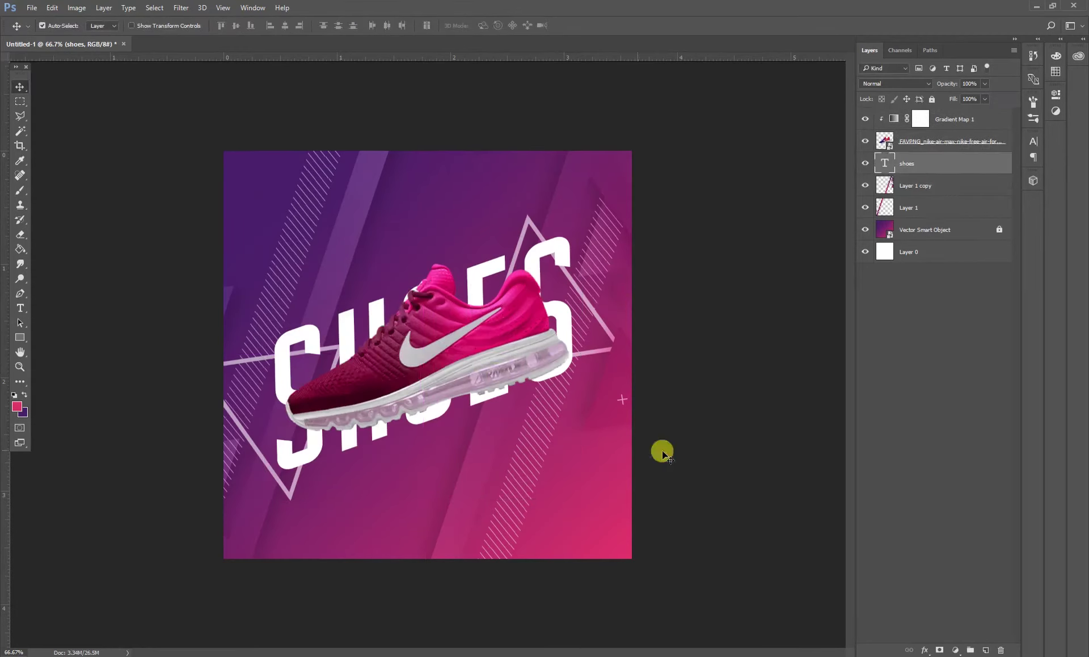
Rename the sneaker image layer to 'shoe'.
click(463, 341)
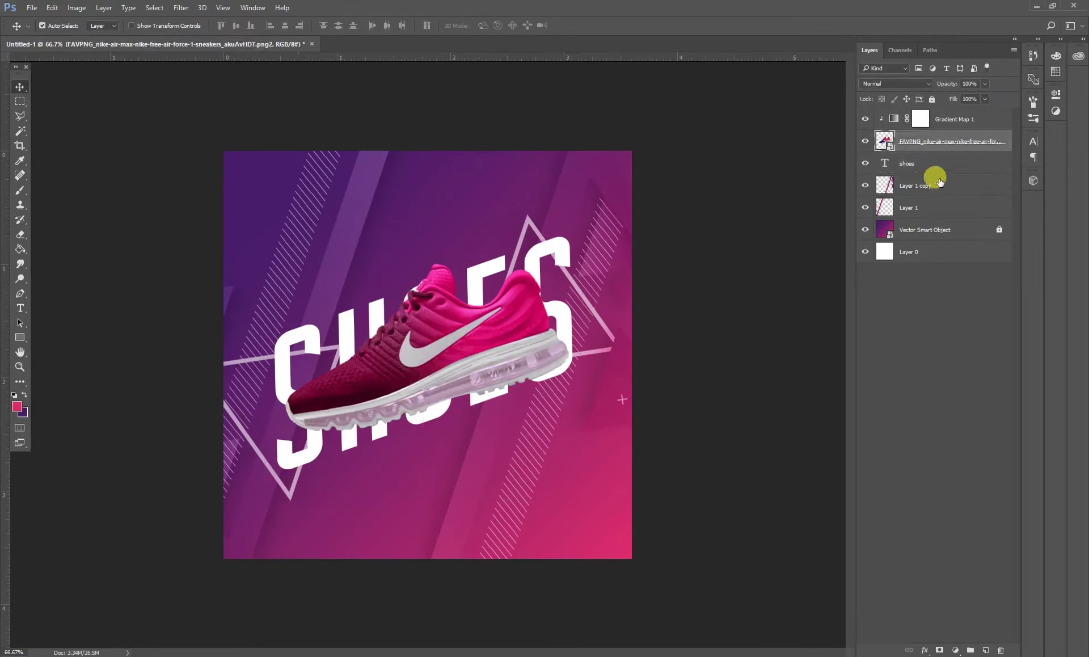
double_click(1006, 139)
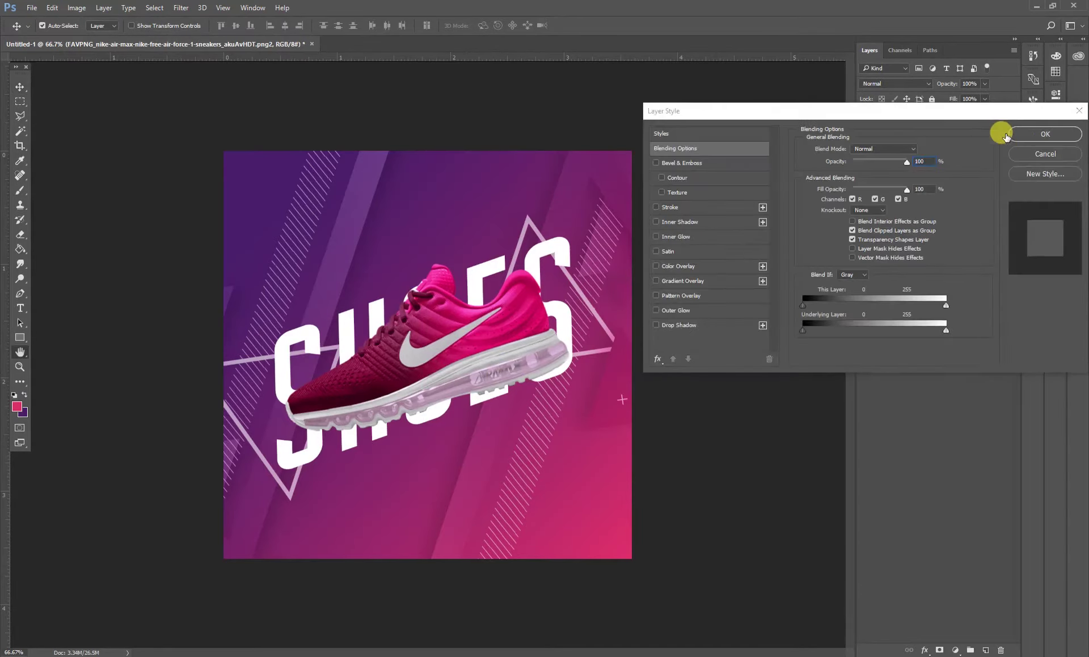
click(1036, 156)
double_click(924, 142)
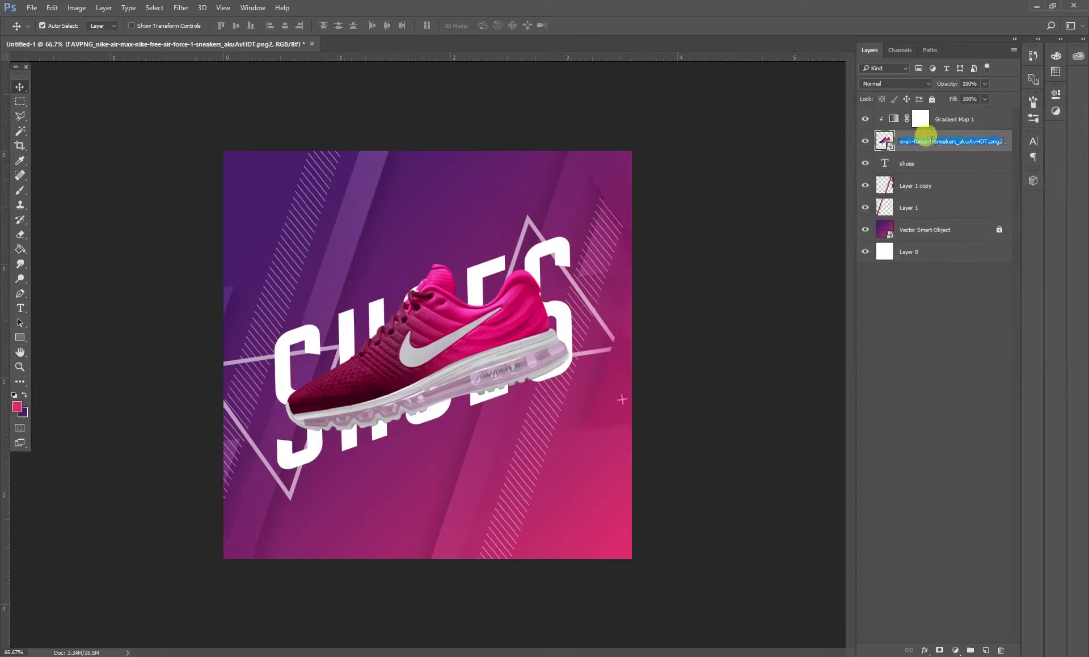
text(shoe)
key(Return)
Add a purple (491c6a) drop shadow in Subtract blend mode to the shoe.
double_click(971, 142)
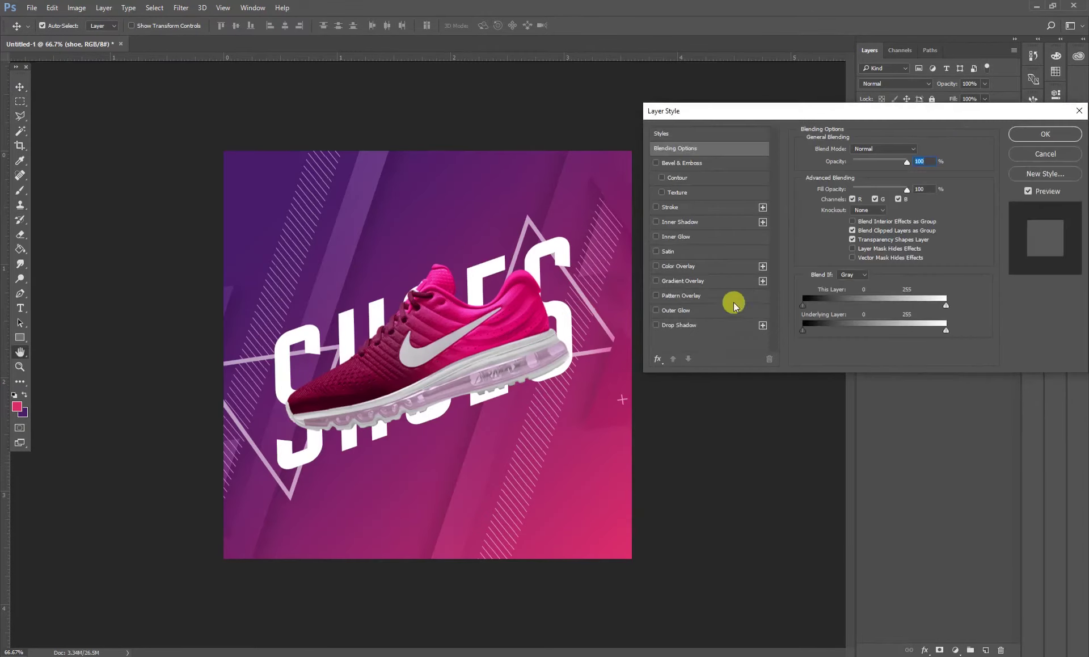
click(680, 325)
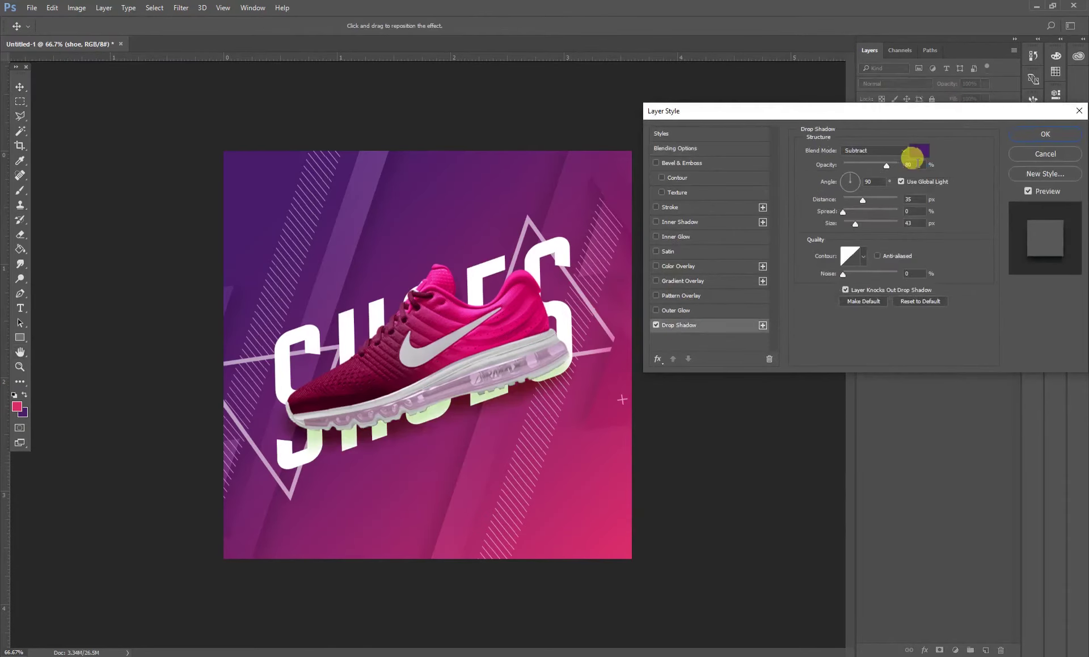
click(920, 150)
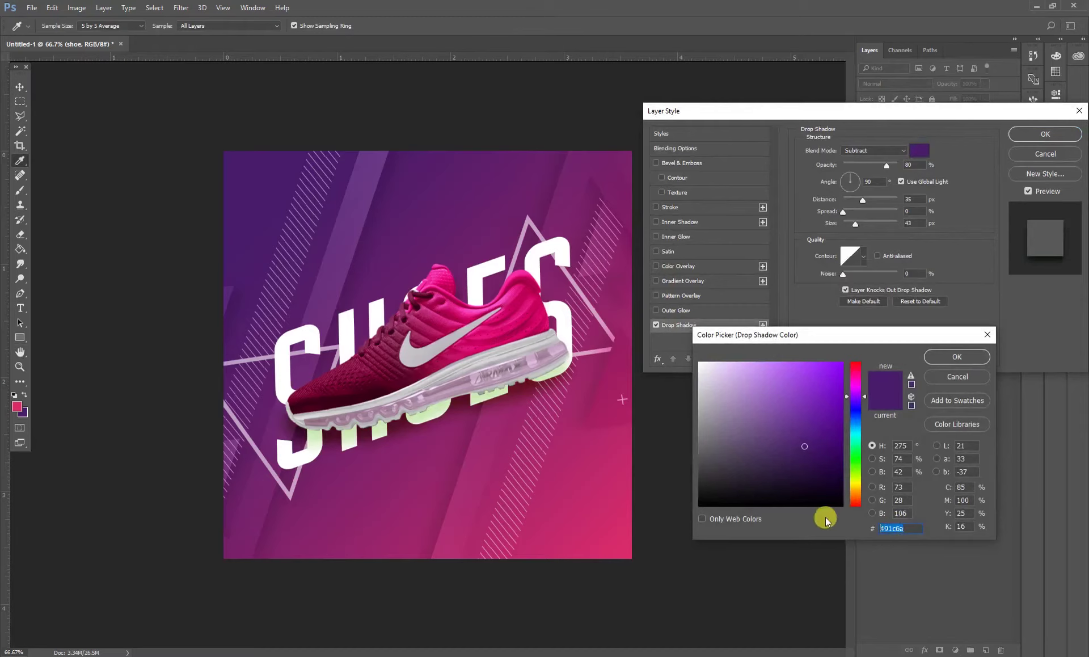
click(957, 356)
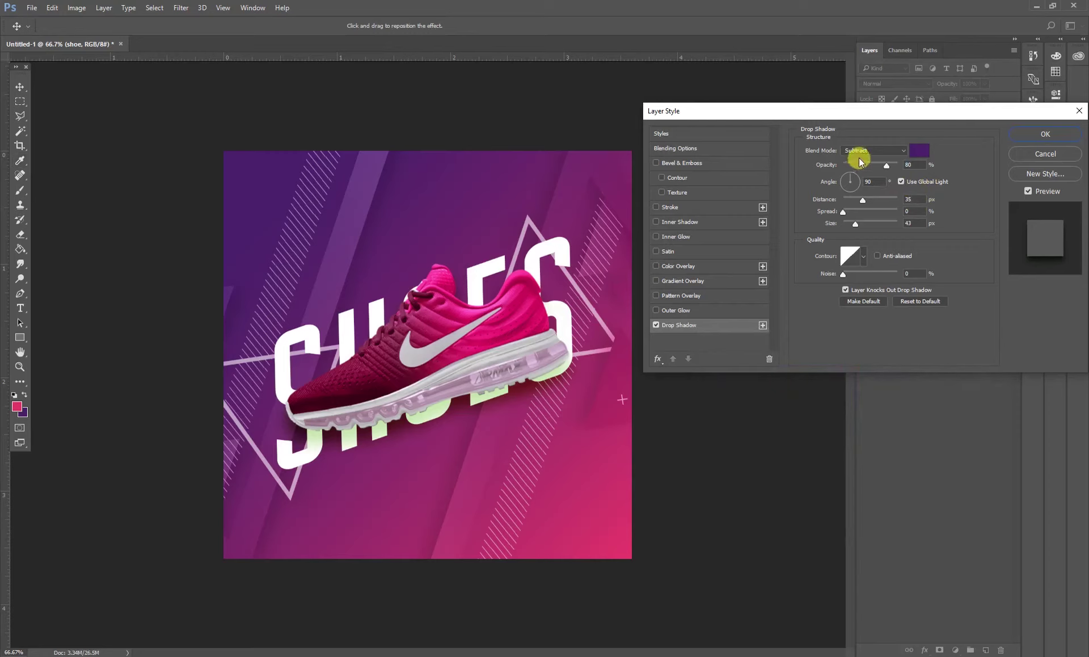
click(859, 150)
click(853, 330)
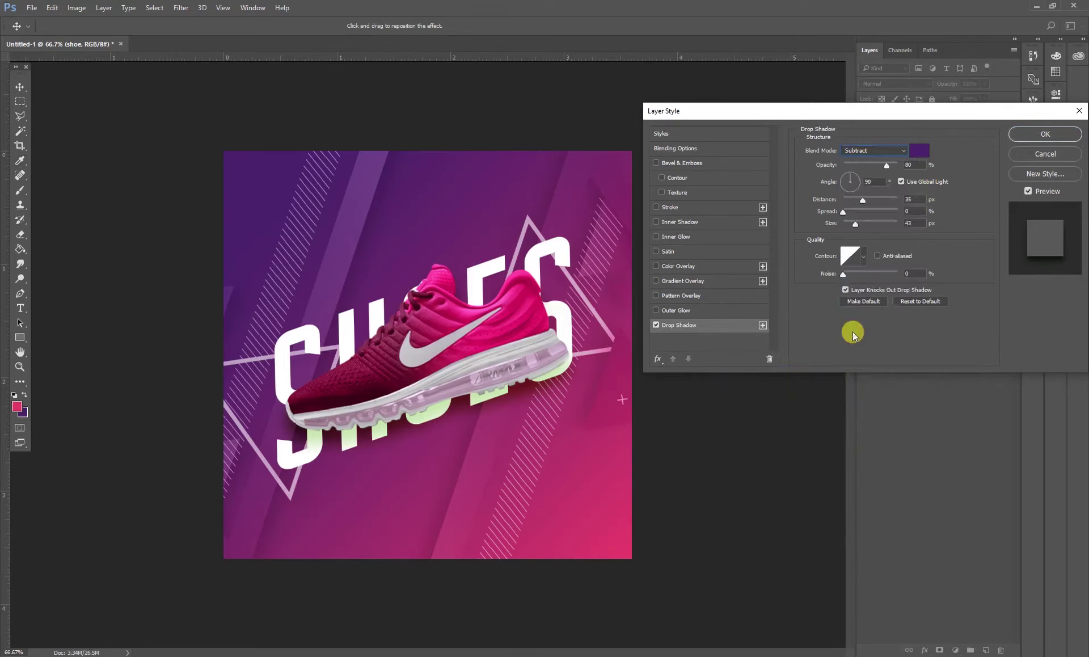
Apply the shoe's drop shadow, then tilt SHOES about 3° and enlarge it slightly.
click(1023, 135)
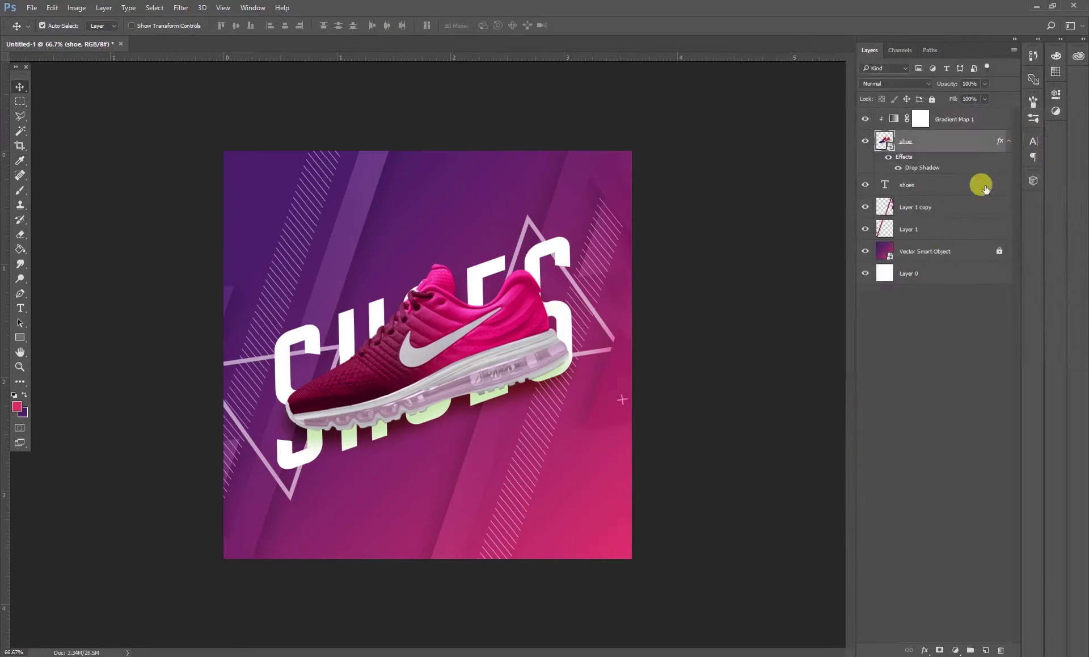
click(695, 480)
click(549, 251)
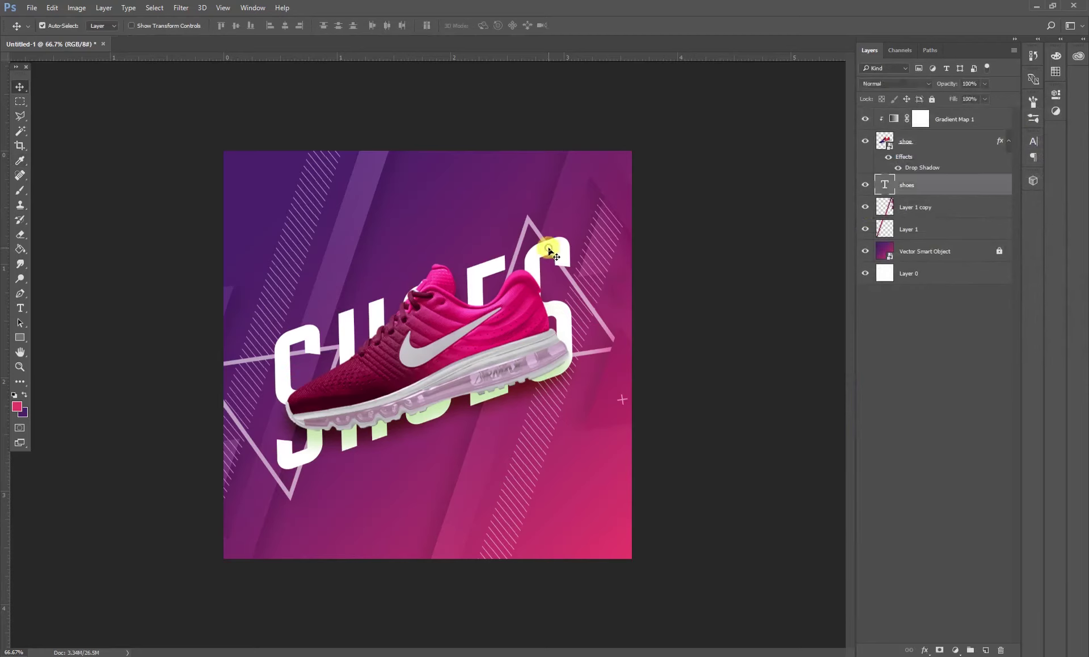
key(ctrl+t)
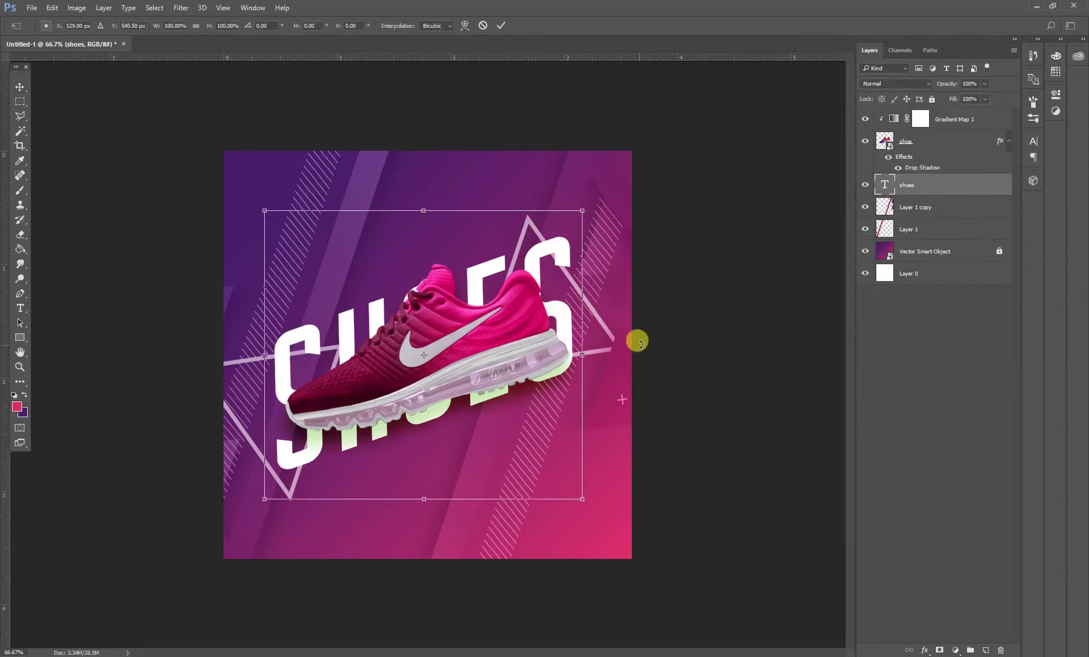
mouse_move(637, 335)
mouse_down()
mouse_move(647, 355)
mouse_move(652, 349)
mouse_up()
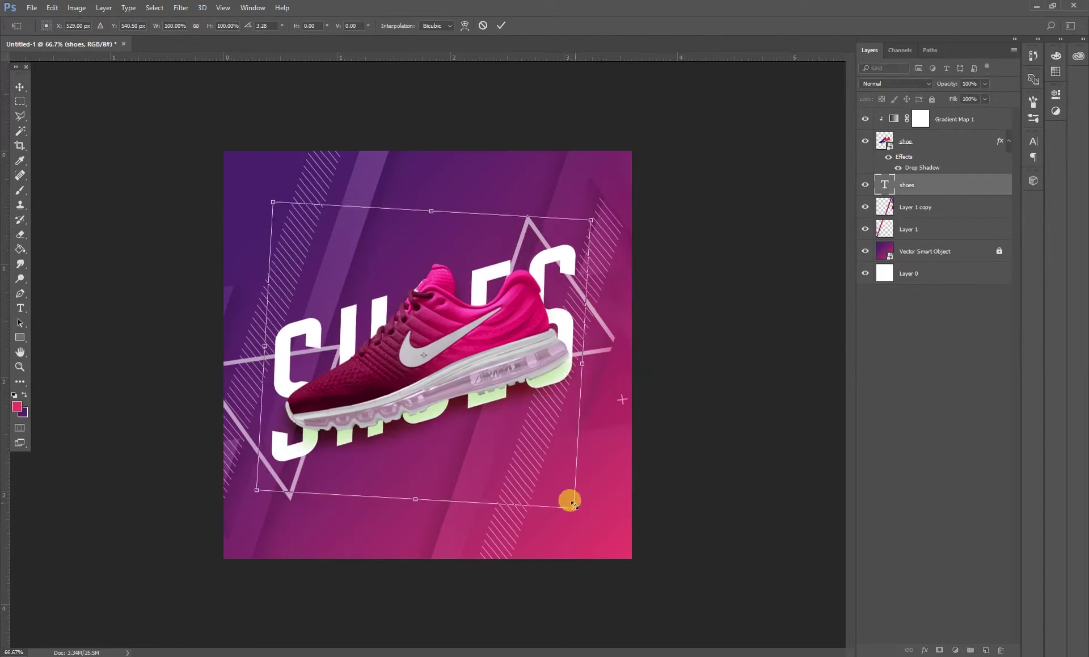
drag(573, 508, 584, 514)
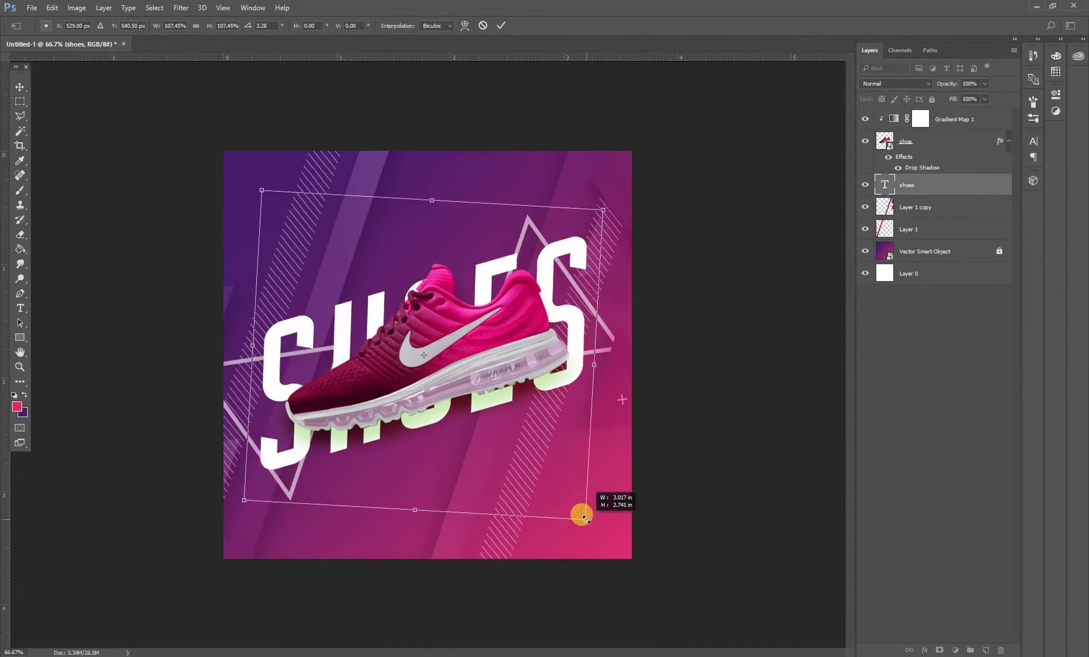
key(Return)
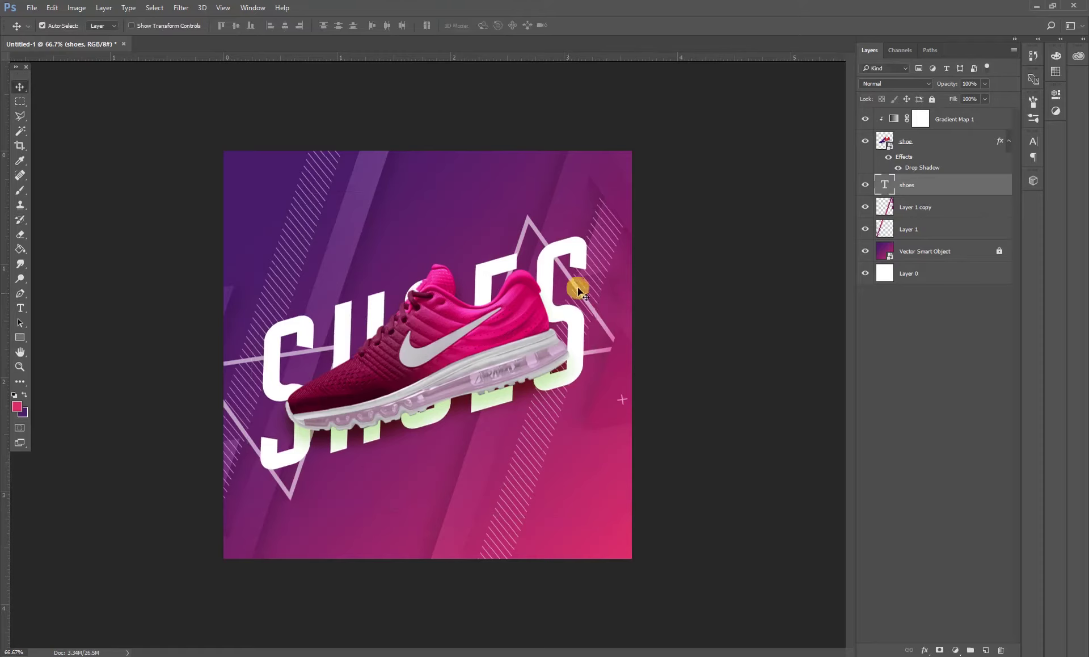
Copy the shoe's layer style and paste it onto the SHOES text layer.
right_click(964, 168)
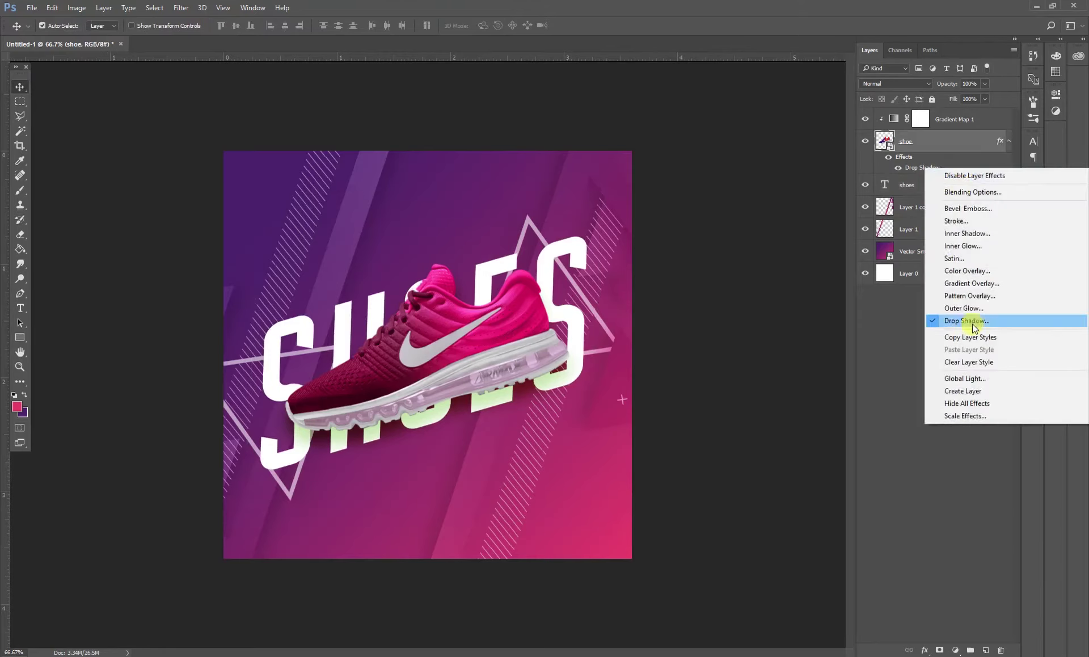
click(964, 338)
click(962, 183)
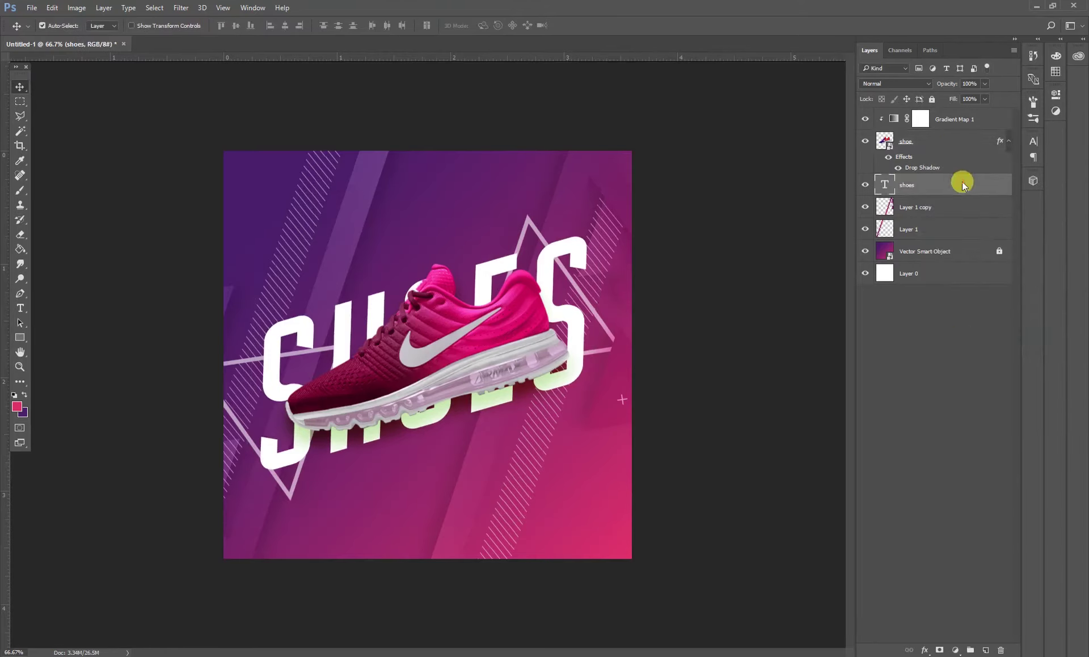
right_click(962, 181)
click(823, 504)
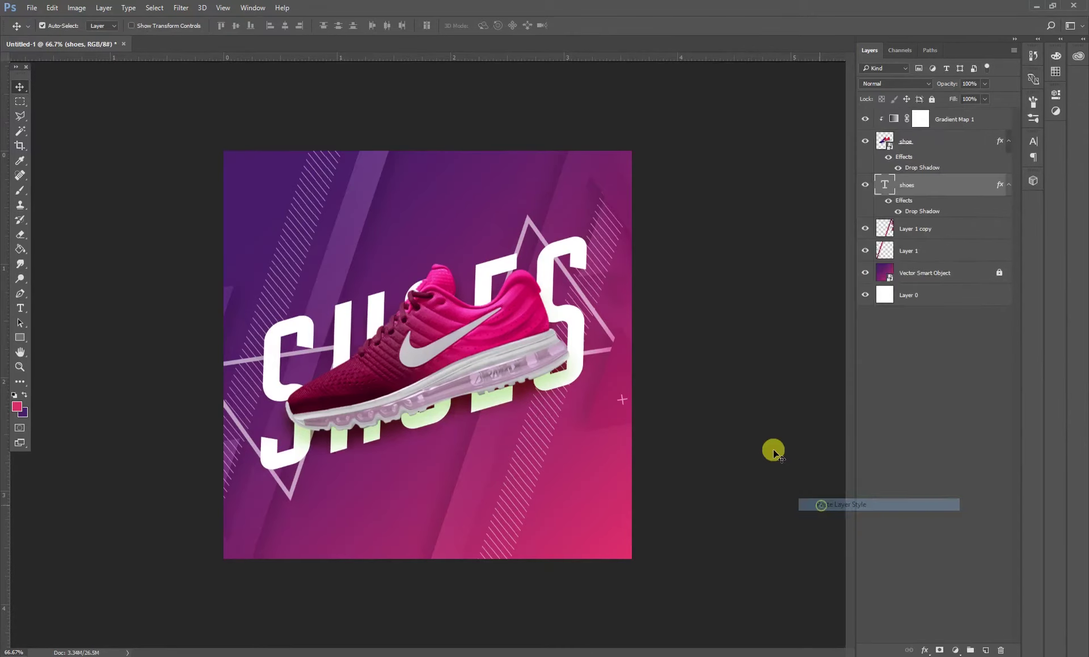
click(730, 404)
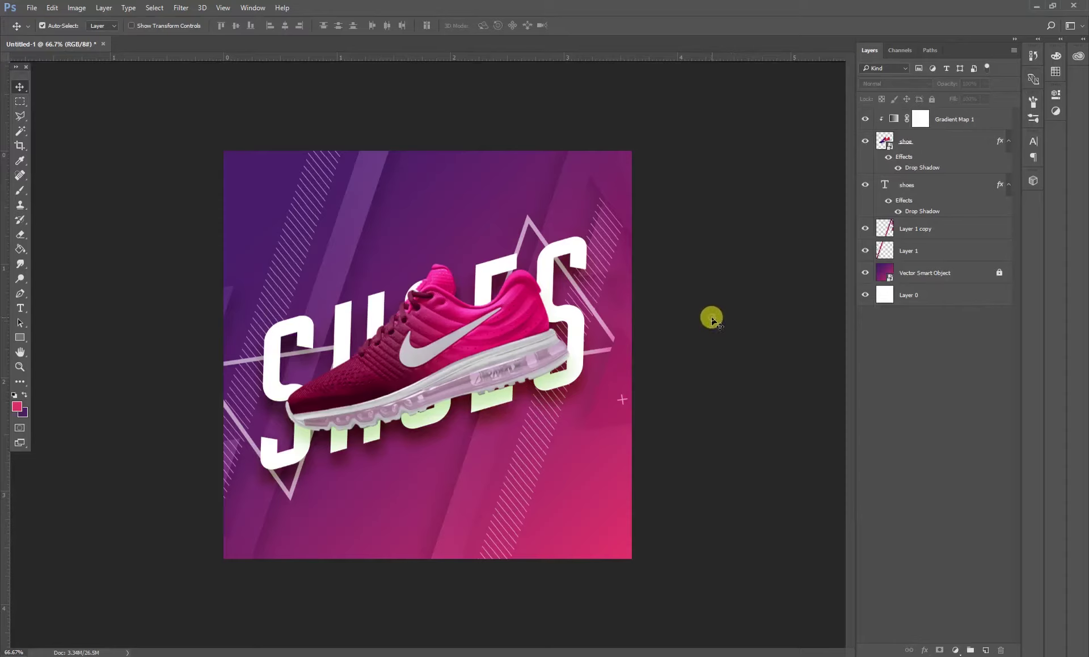
Try selecting and shifting the triangle-and-stripe overlays, undoing the moves.
click(469, 487)
shift+click(344, 242)
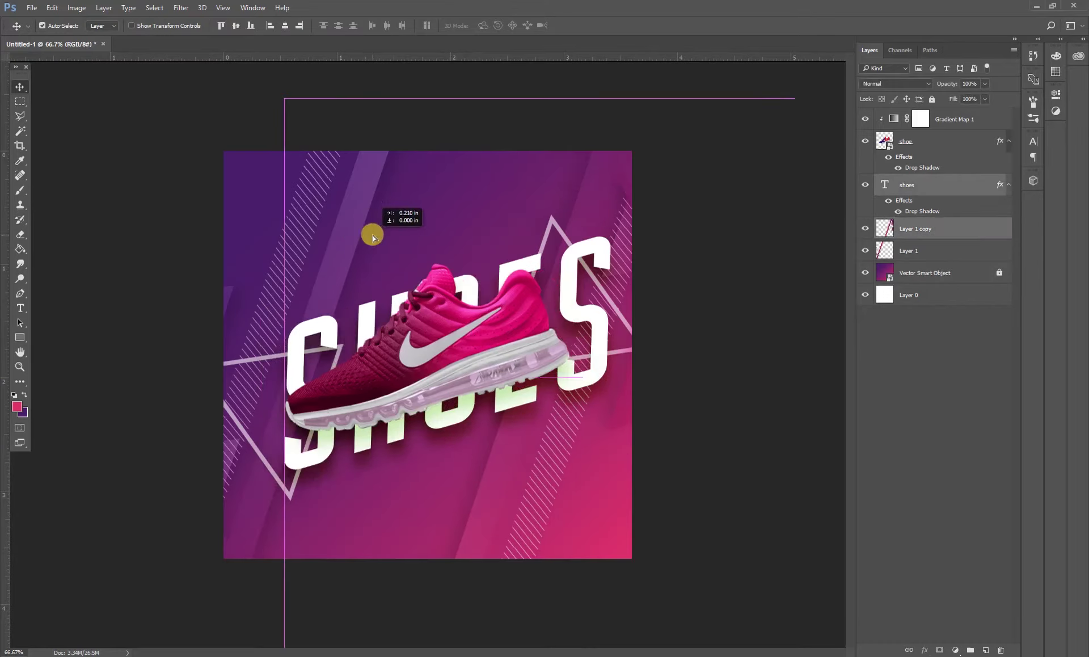
drag(346, 236, 485, 271)
key(ctrl+z)
click(795, 392)
click(577, 176)
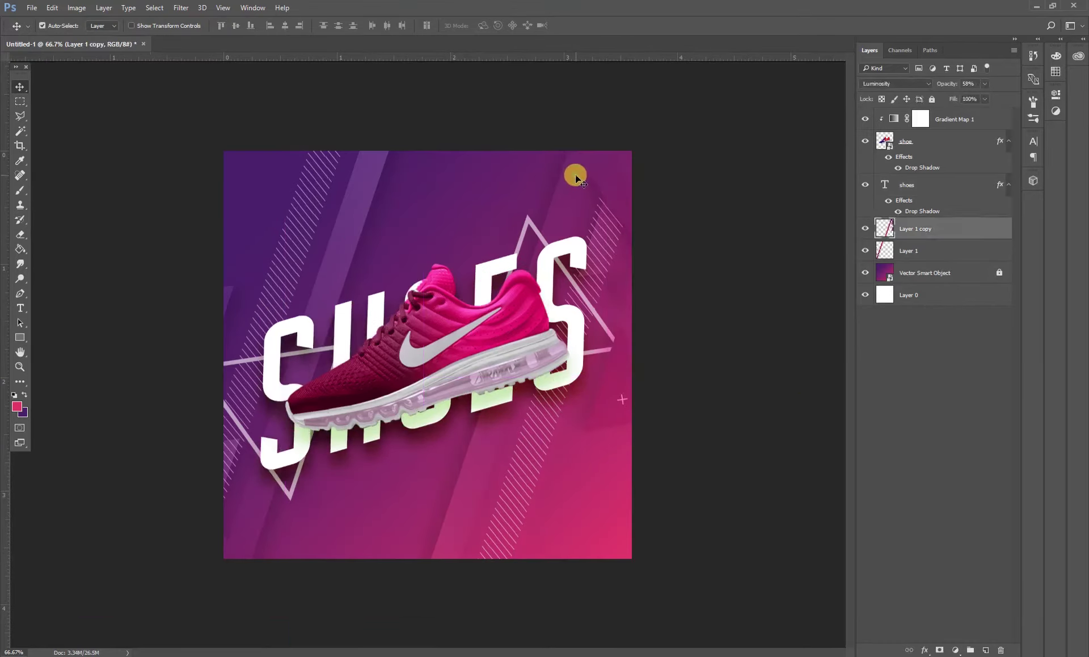
shift+click(361, 193)
mouse_move(361, 193)
mouse_down()
mouse_move(381, 195)
mouse_move(354, 193)
mouse_up()
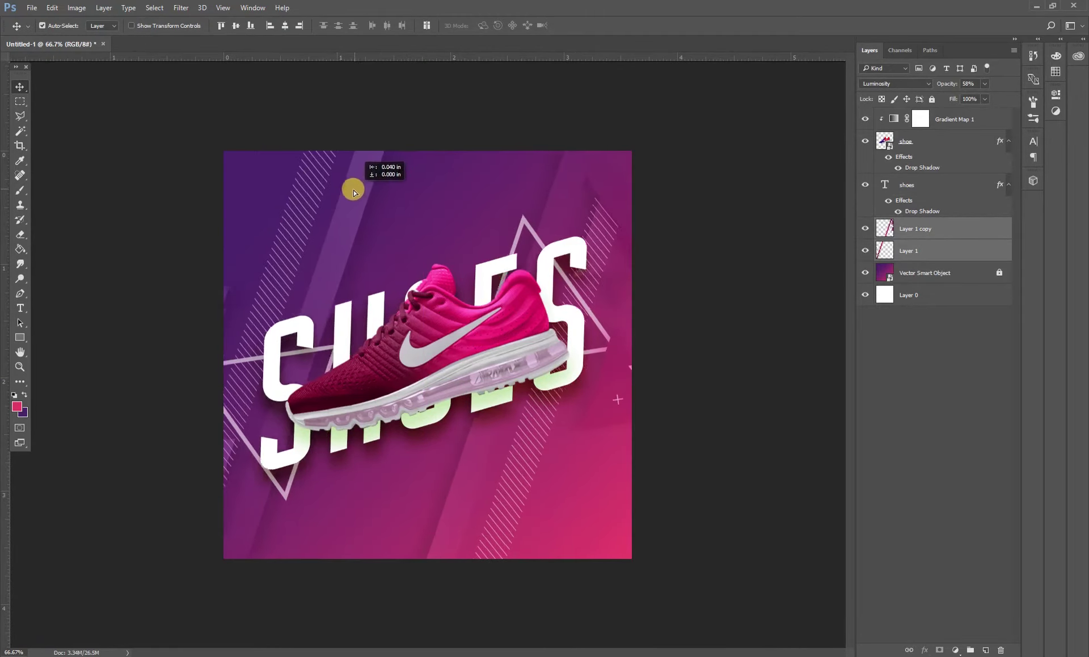
drag(354, 192, 356, 226)
click(703, 316)
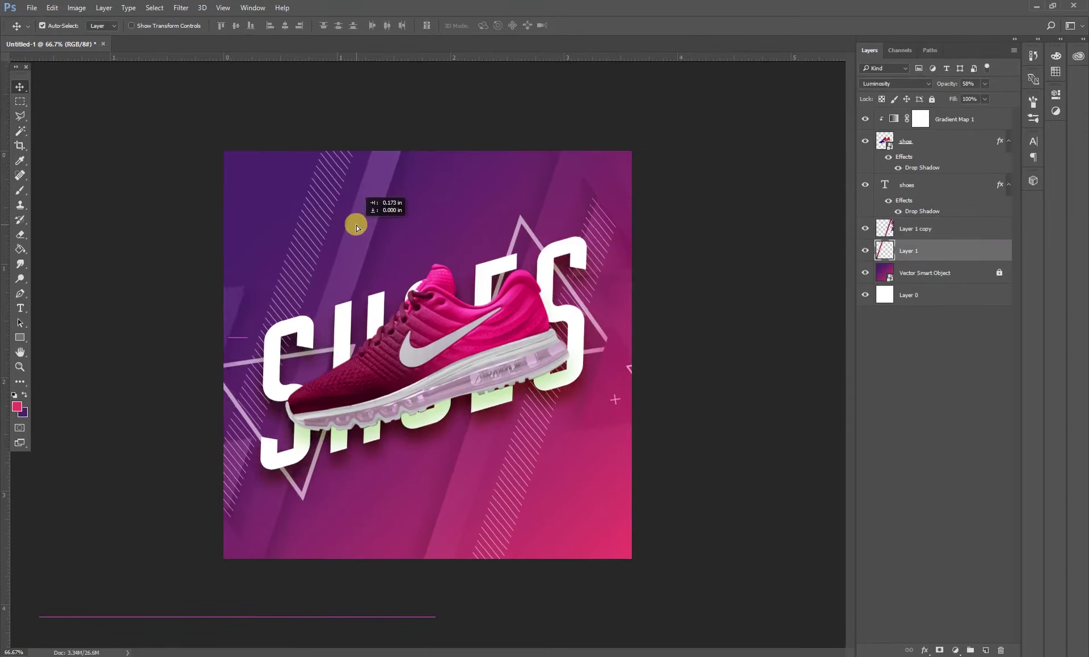
key(ctrl+z)
Narrow Layer 1's artwork to about 92% width, then select Layer 1 copy and Layer 1 together.
key(ctrl+t)
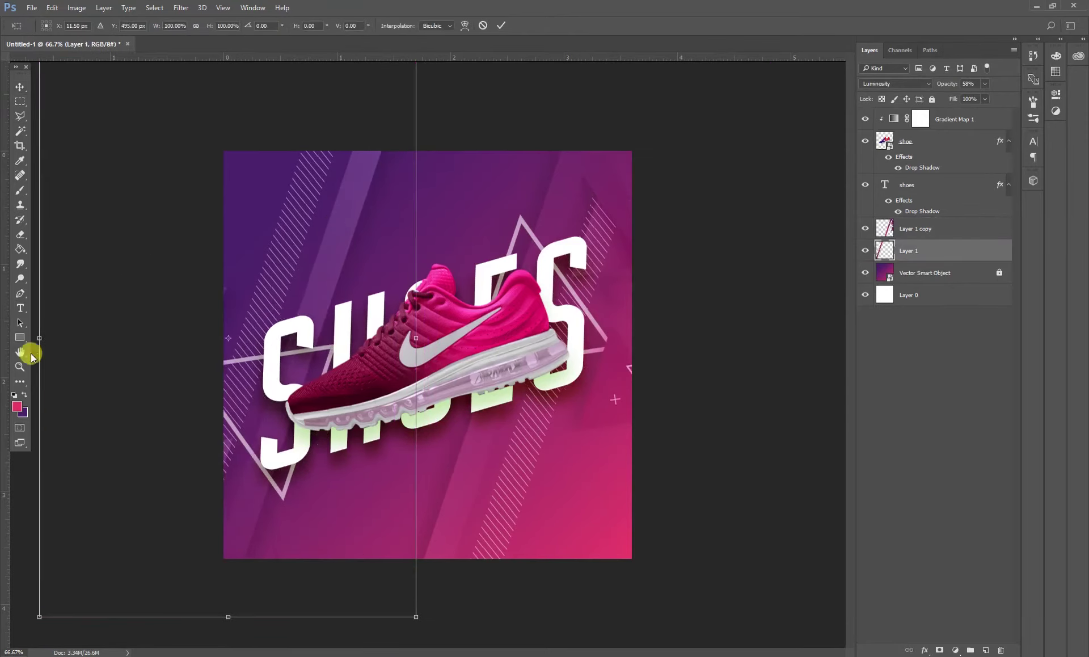
drag(39, 338, 64, 340)
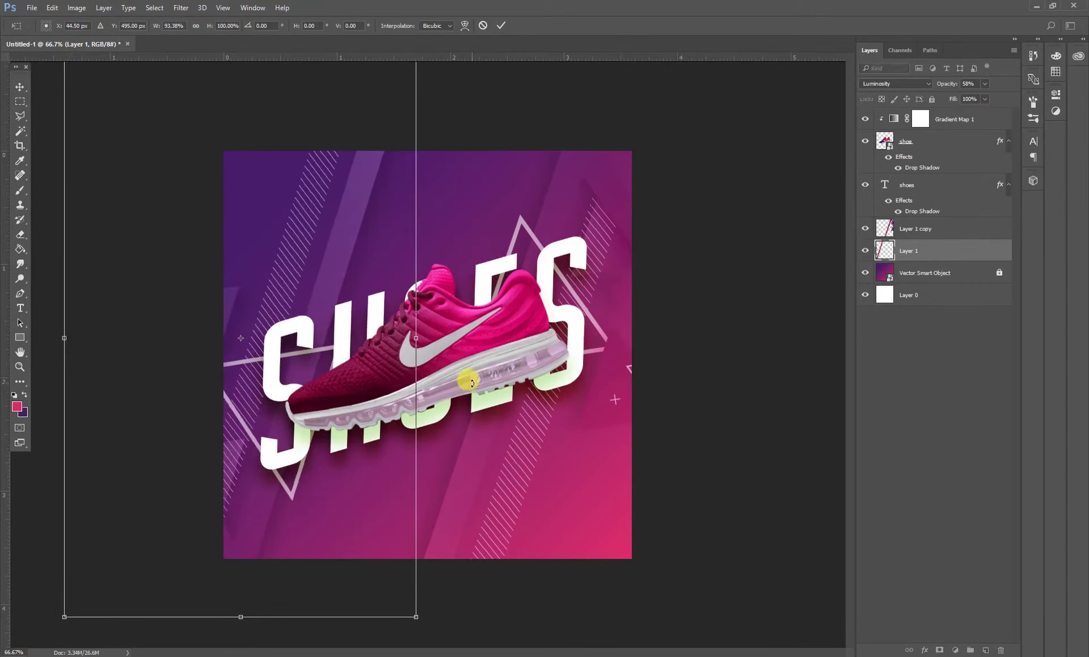
key(Return)
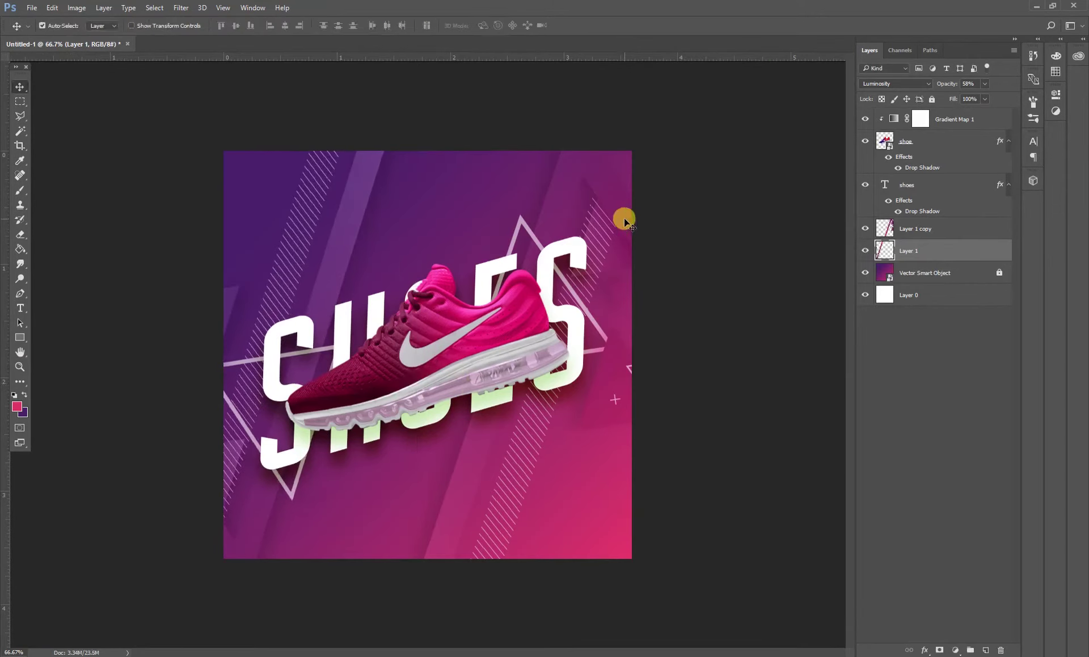
click(717, 345)
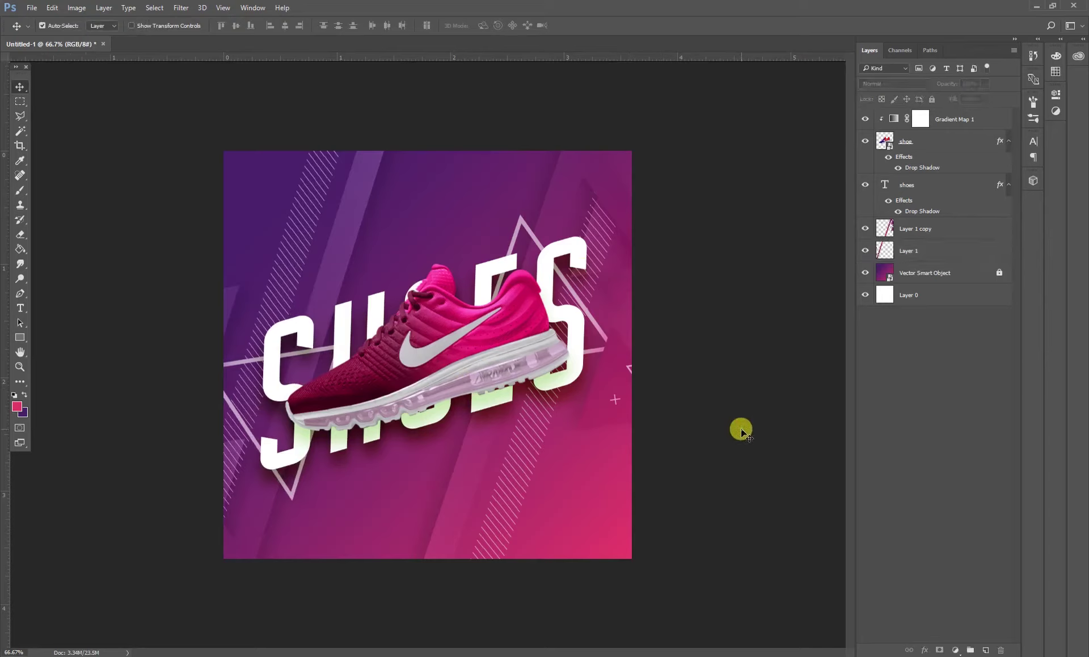
click(458, 493)
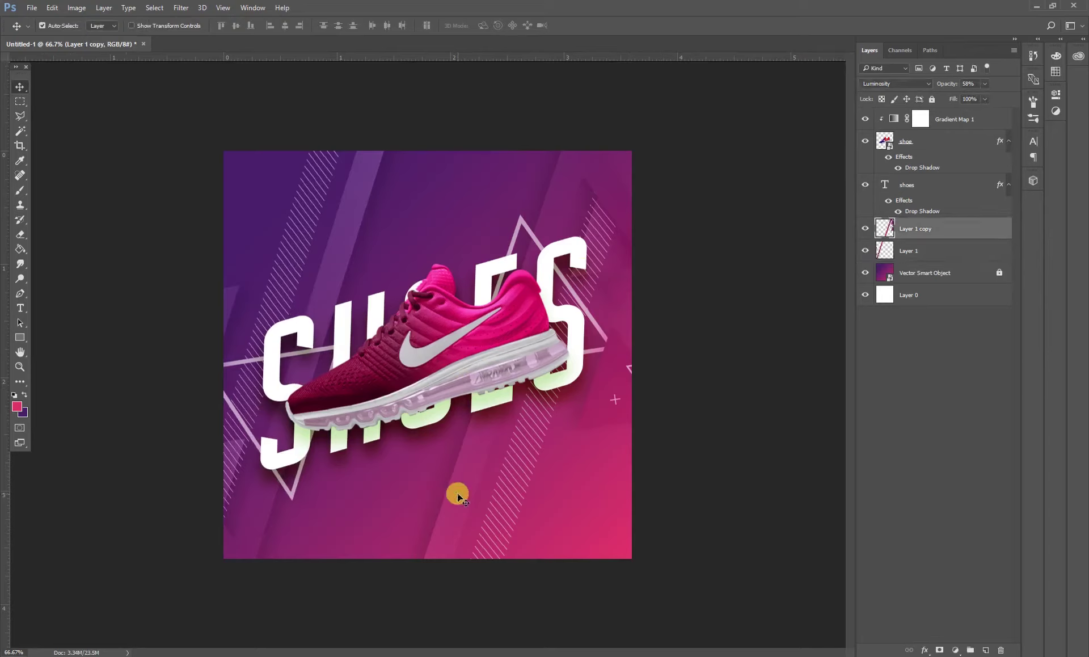
shift+click(344, 226)
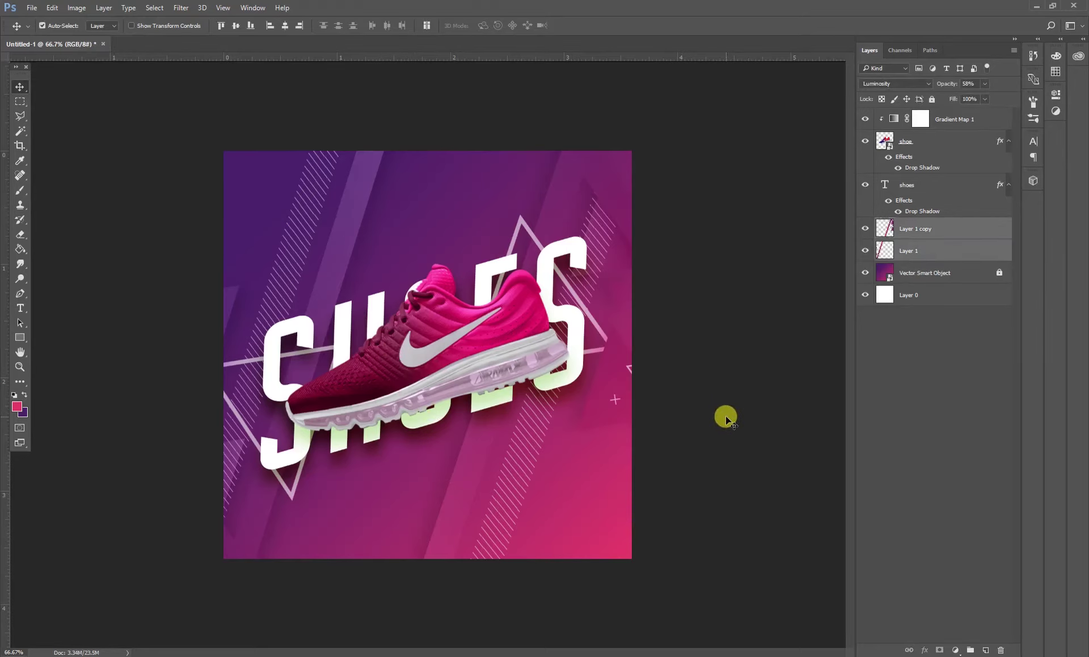
Rotate both overlays about -5° and shrink them to roughly 97%, then select Layer 1.
key(ctrl+t)
drag(780, 387, 787, 365)
drag(792, 368, 792, 357)
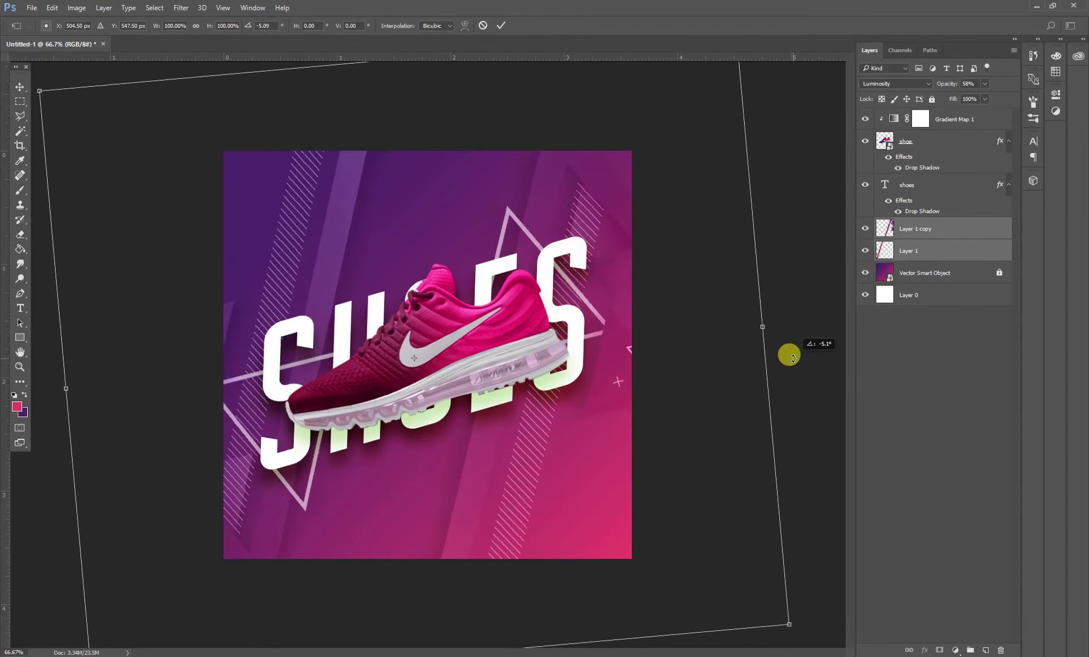
drag(559, 500, 568, 502)
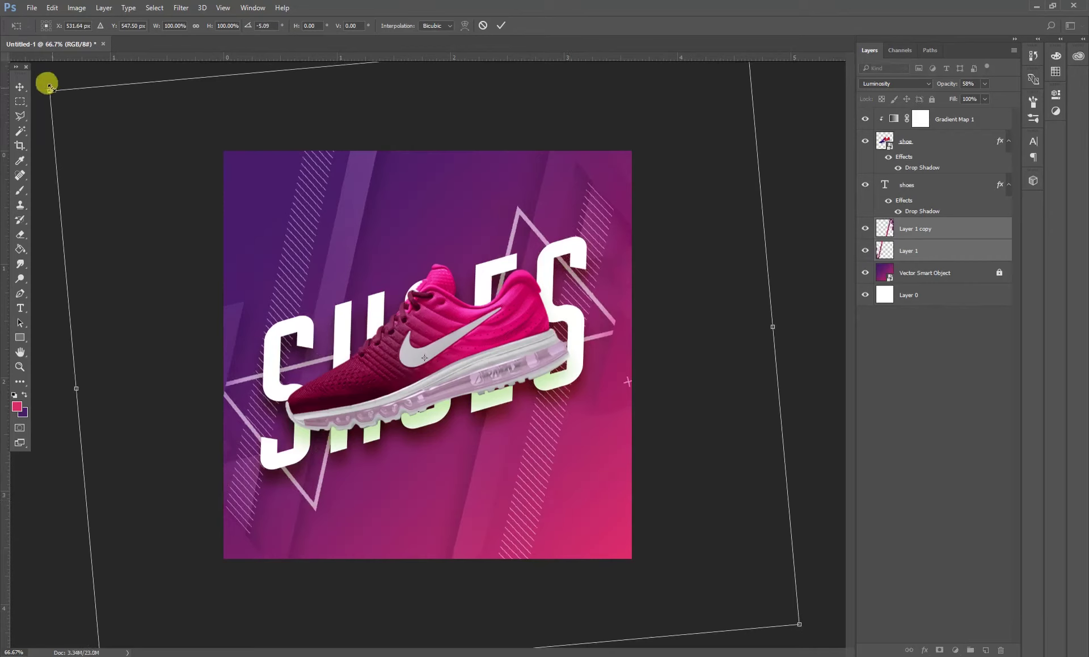
drag(51, 90, 69, 93)
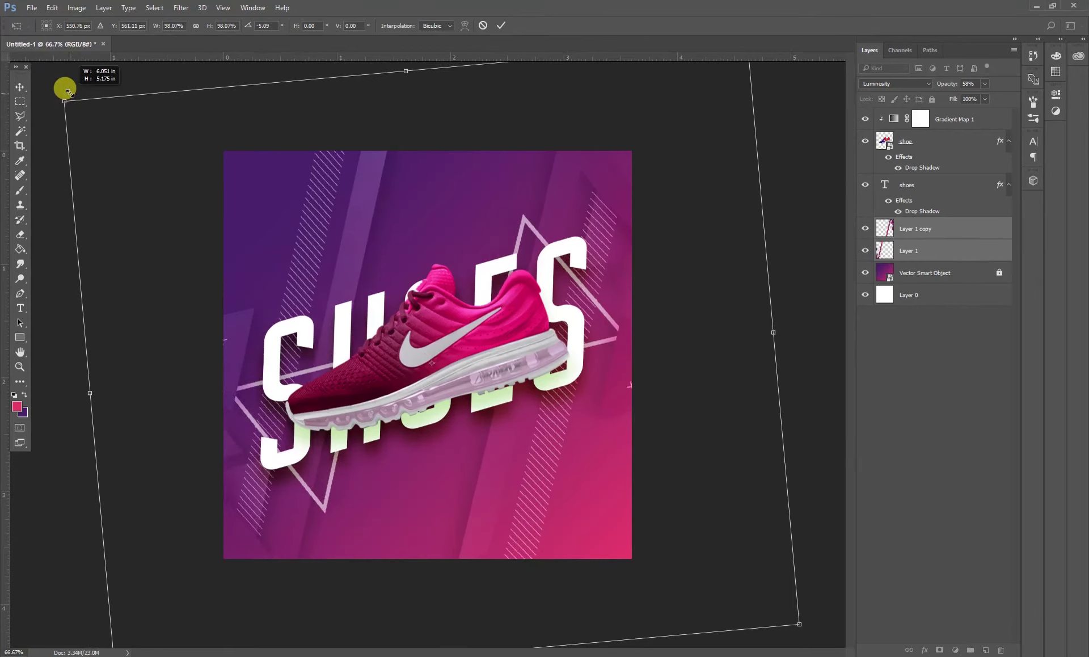
drag(68, 92, 70, 94)
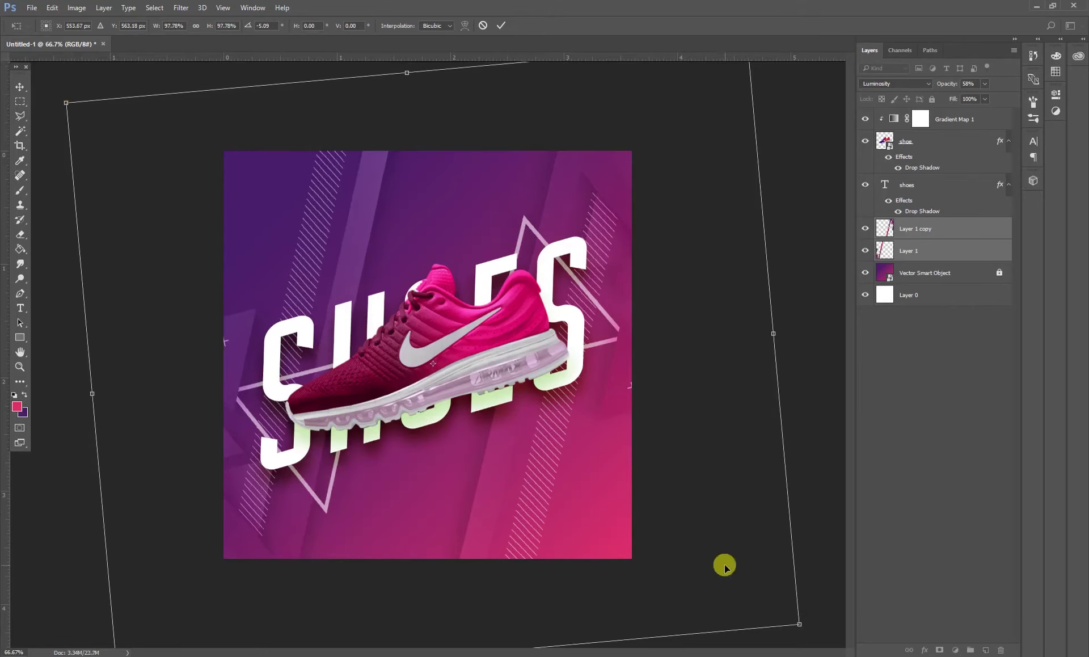
drag(798, 624, 793, 621)
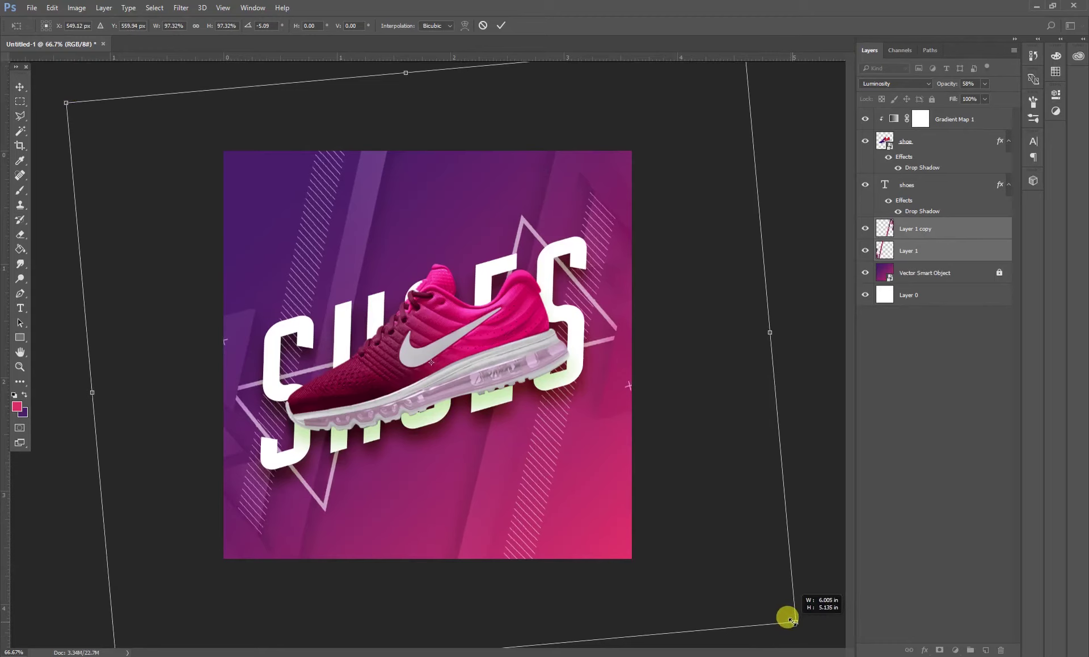
double_click(512, 451)
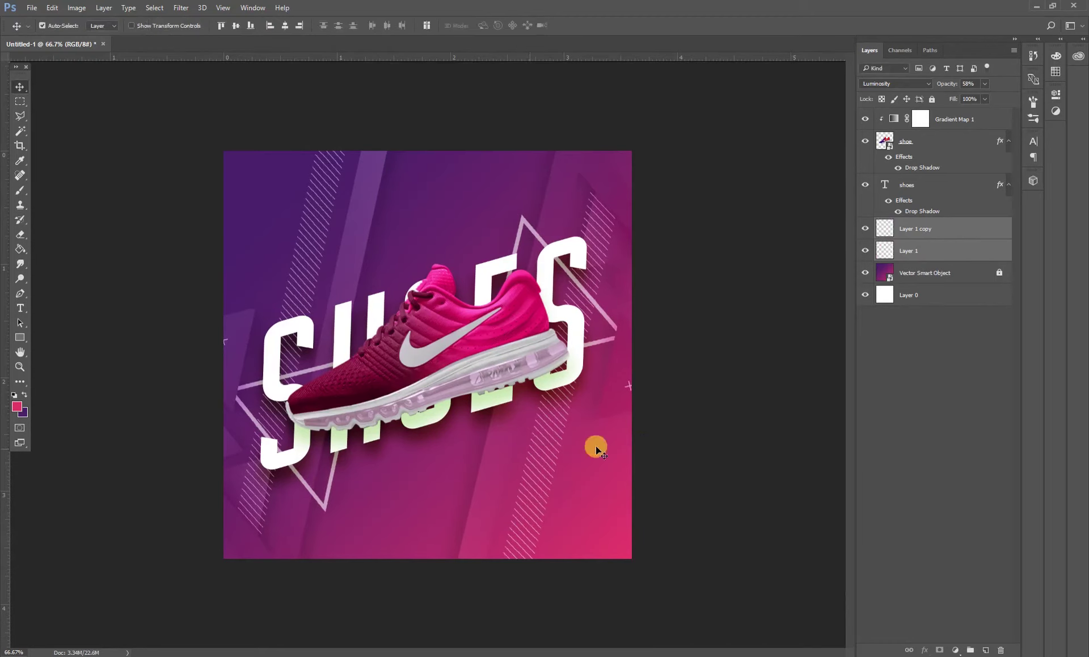
click(757, 411)
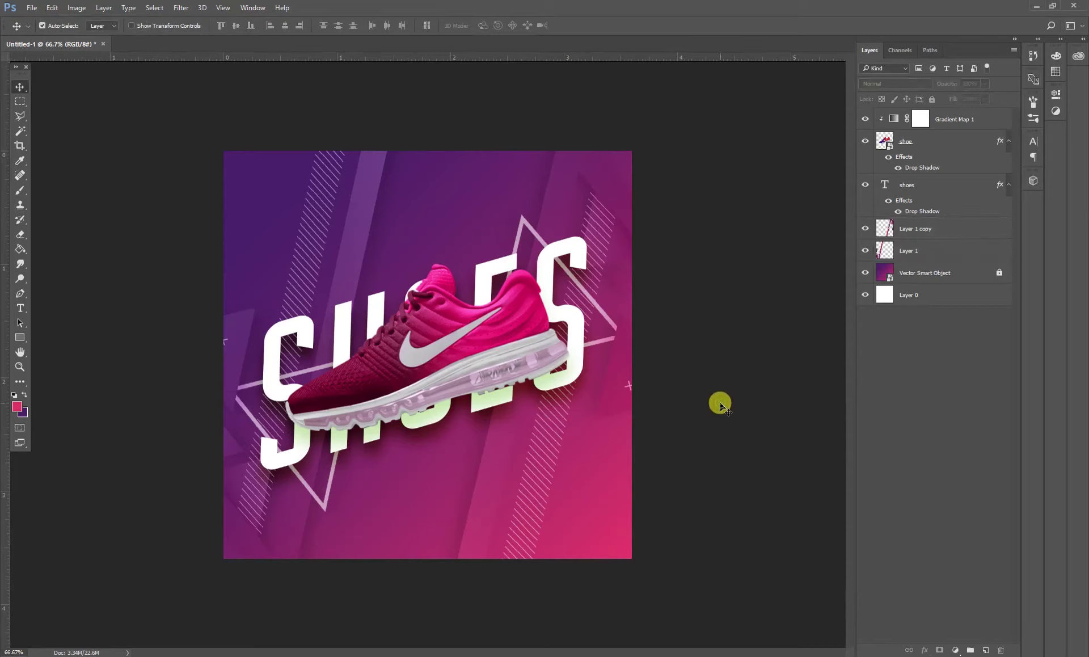
ctrl+click(361, 199)
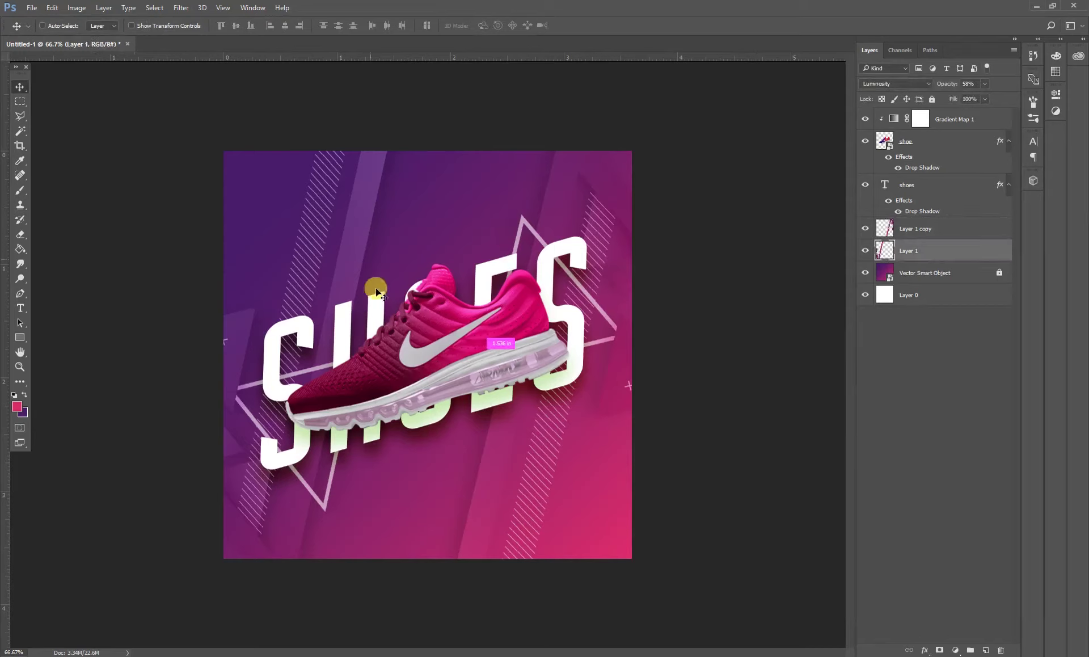
Flip Layer 1 vertically and shift it right and down.
key(ctrl+t)
right_click(340, 224)
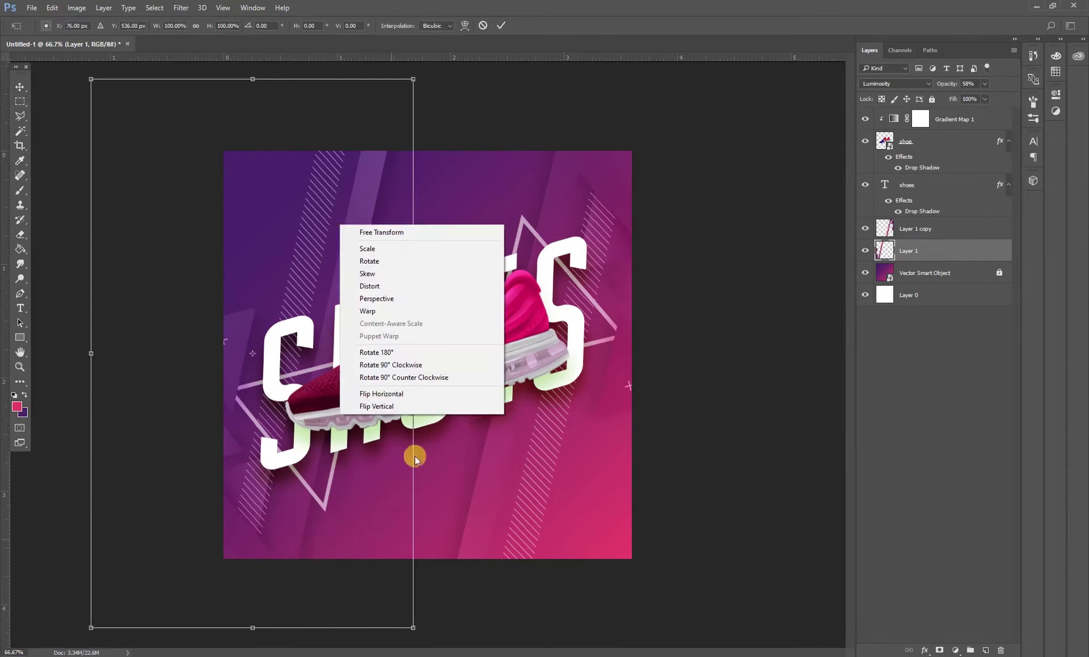
click(389, 406)
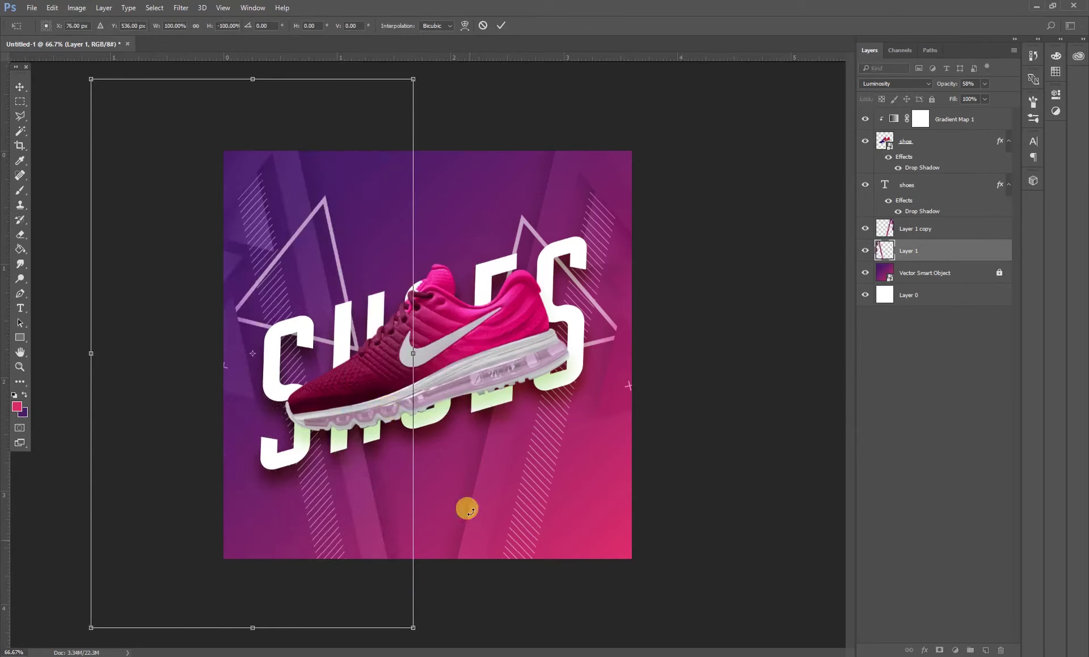
right_click(337, 256)
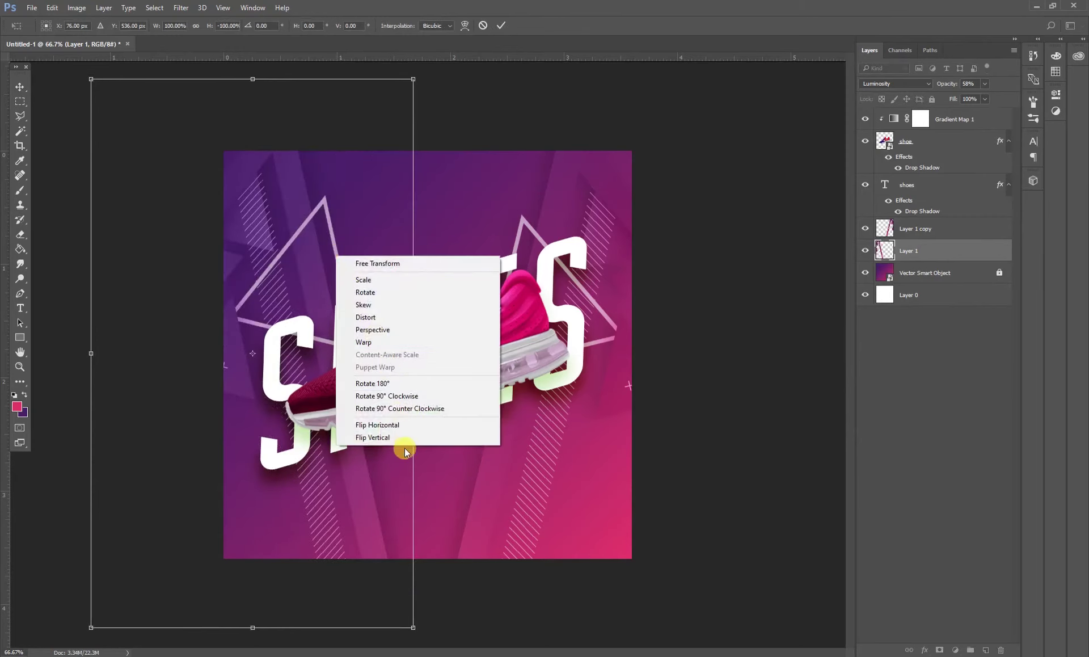
click(385, 425)
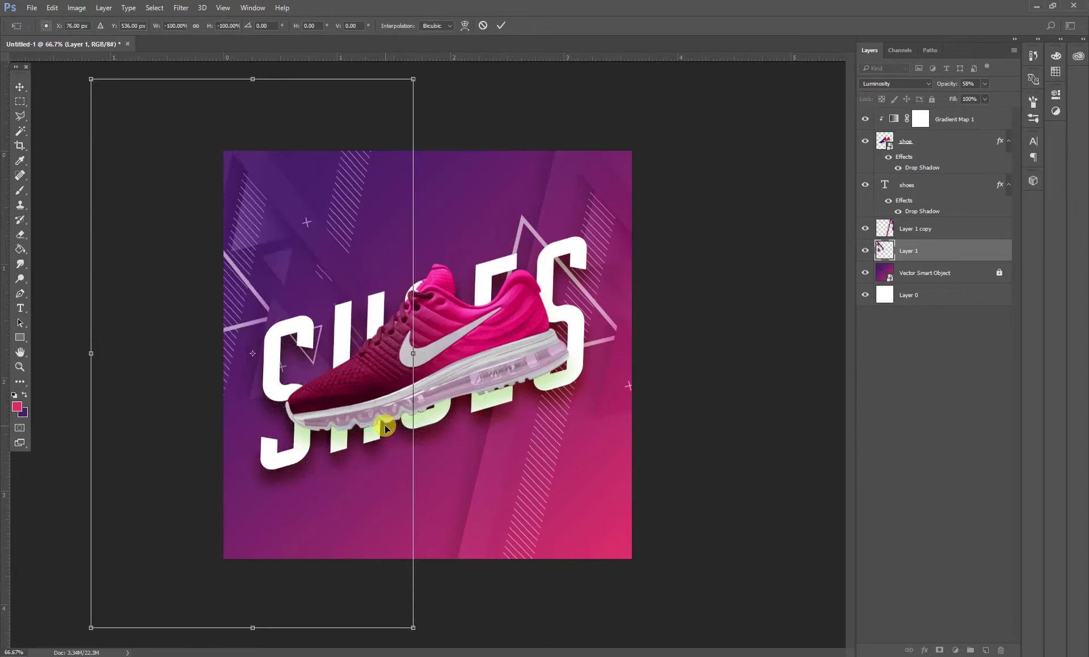
mouse_move(321, 253)
mouse_down()
mouse_move(370, 288)
mouse_move(368, 272)
mouse_up()
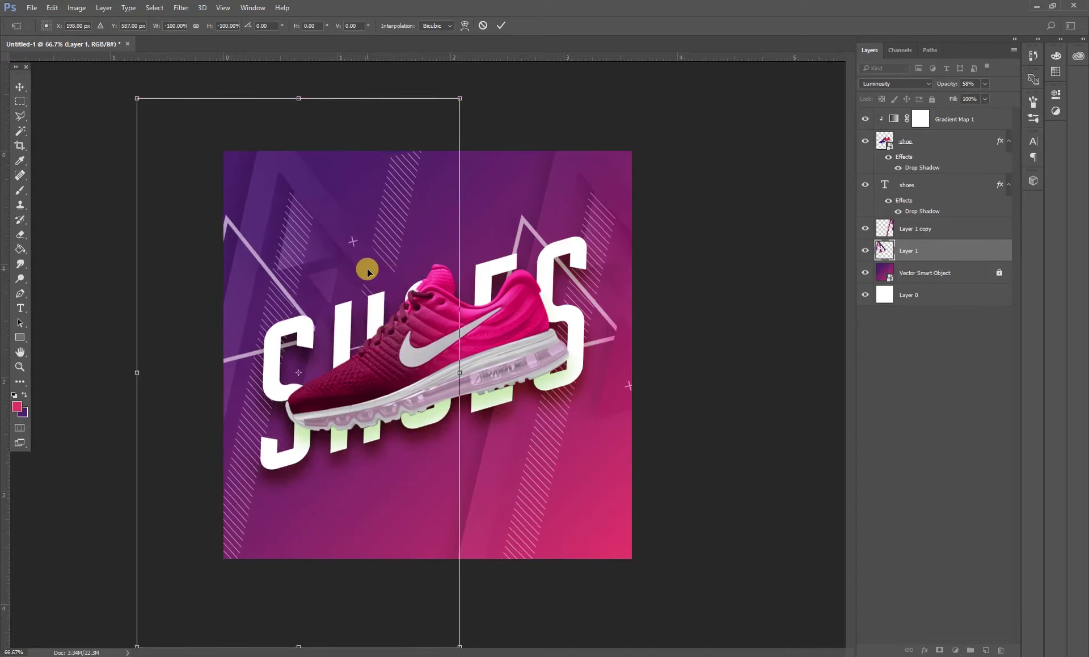
right_click(368, 272)
click(426, 436)
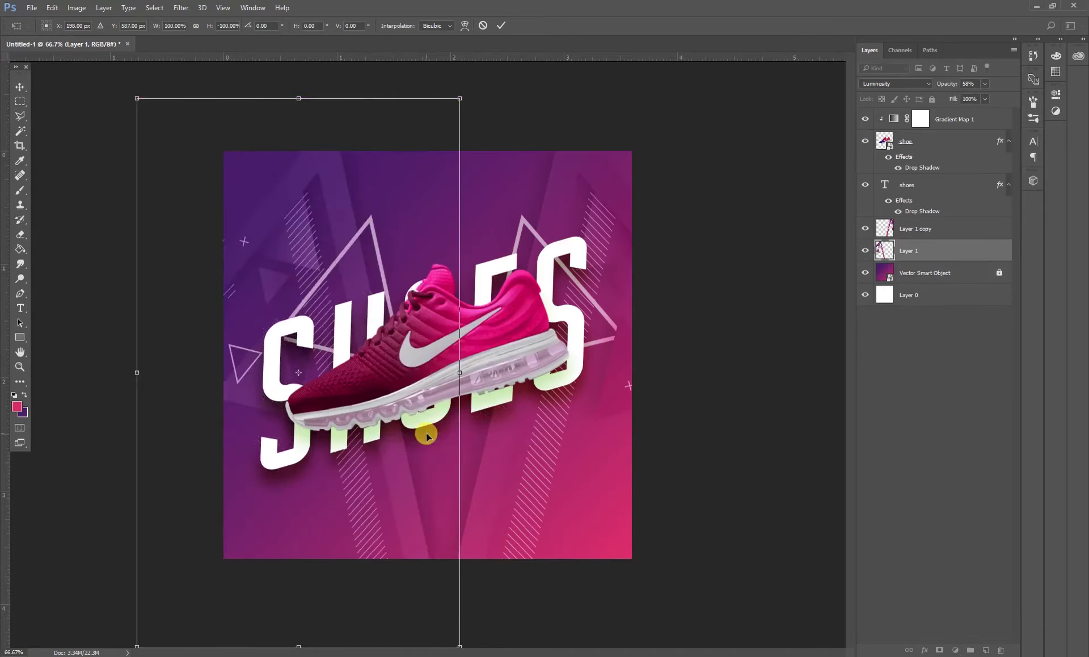
Rotate Layer 1 to about -155°, move it toward the upper left, then select Layer 1 copy.
drag(416, 506, 392, 509)
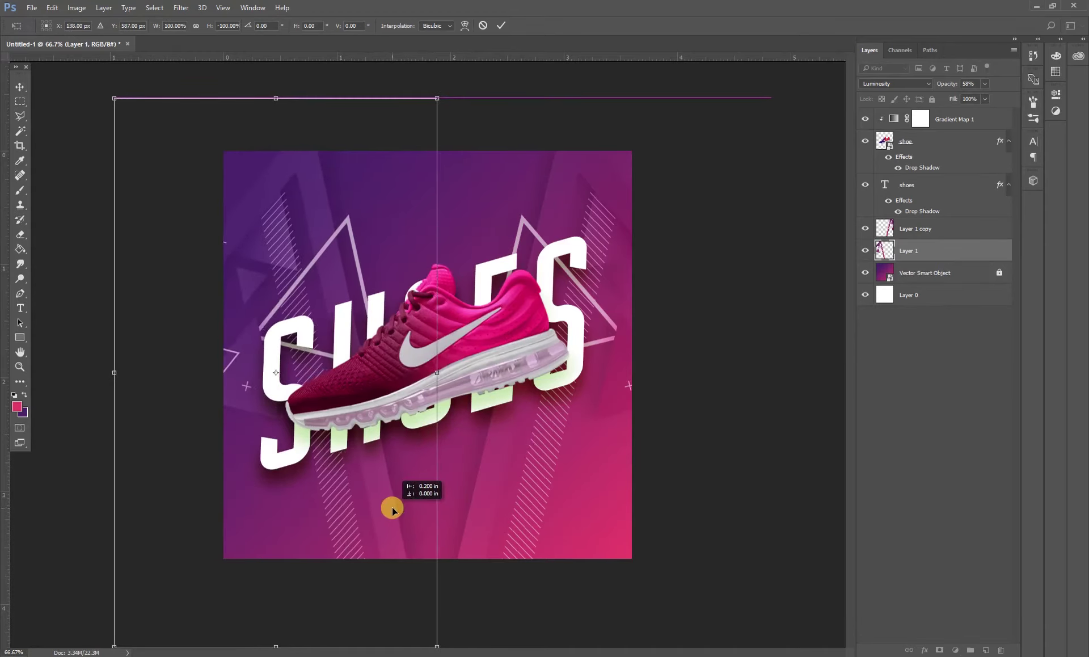
drag(517, 178, 531, 412)
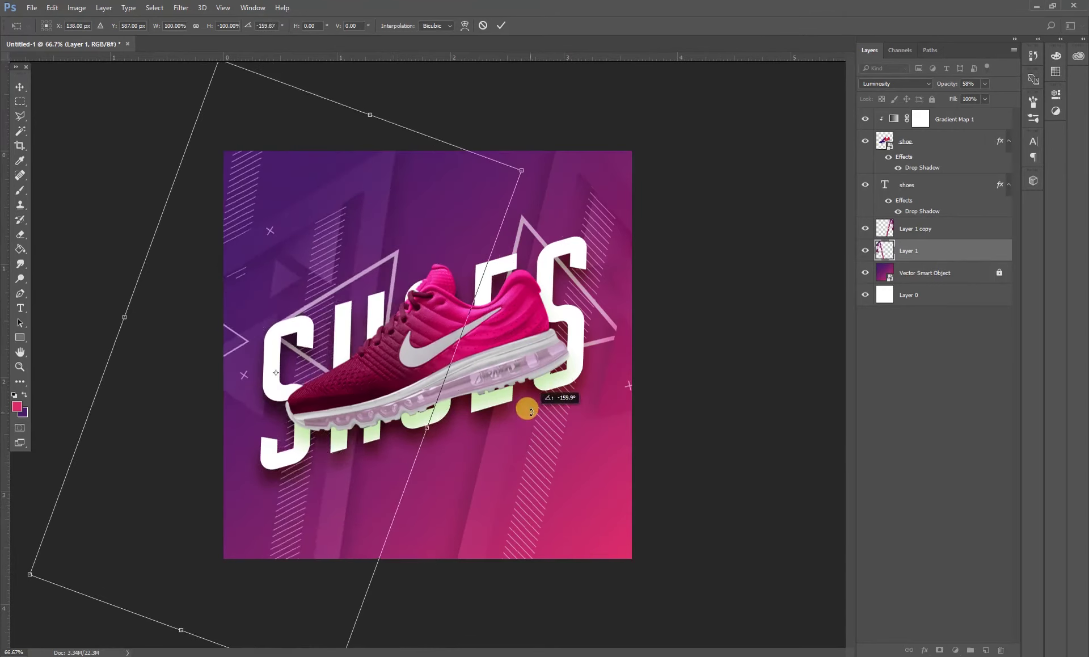
drag(408, 296, 352, 322)
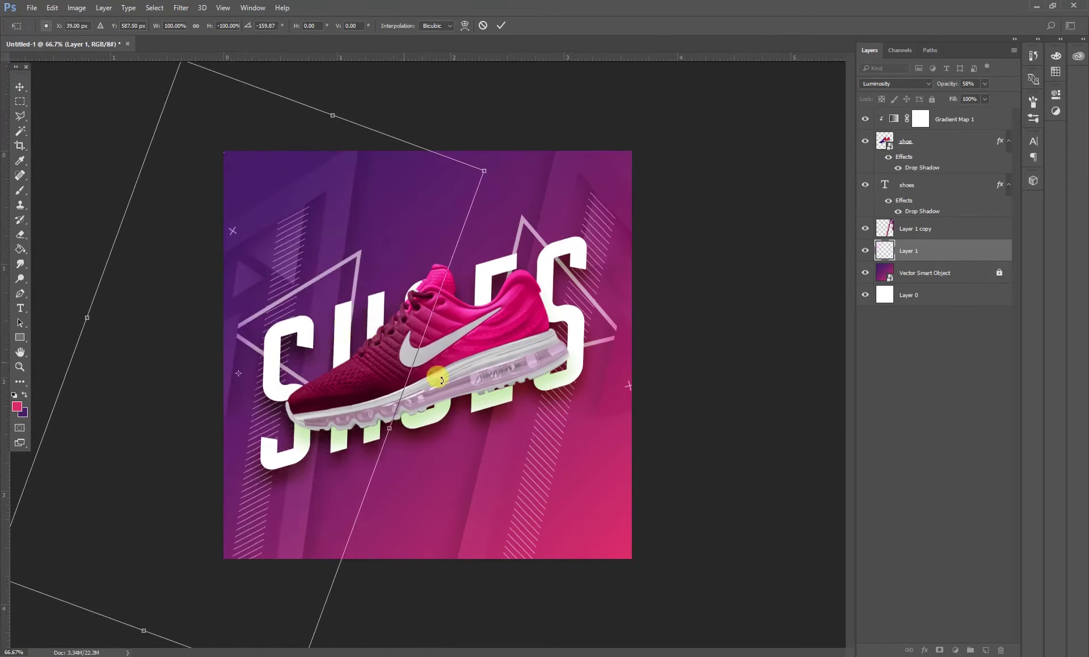
drag(441, 379, 483, 419)
drag(338, 316, 337, 289)
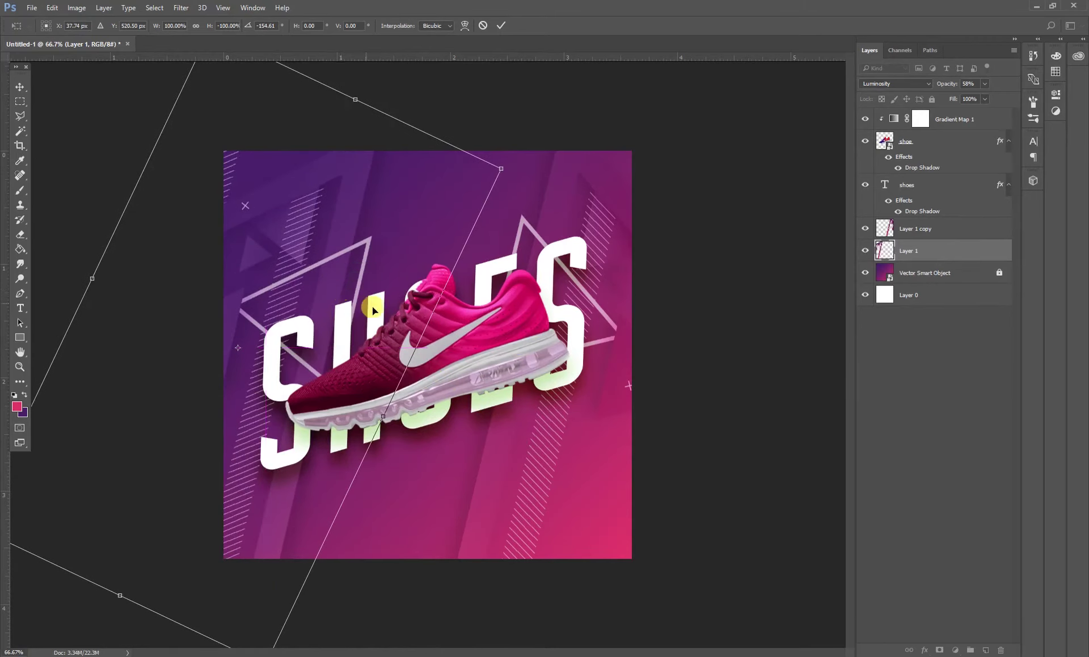
key(Return)
click(709, 295)
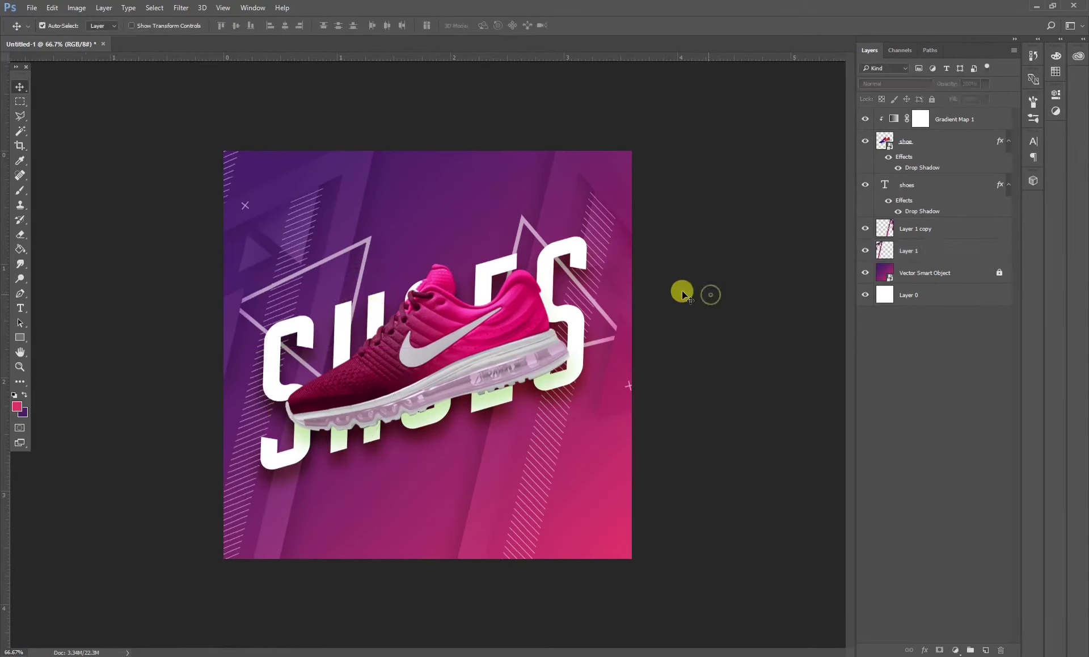
click(559, 189)
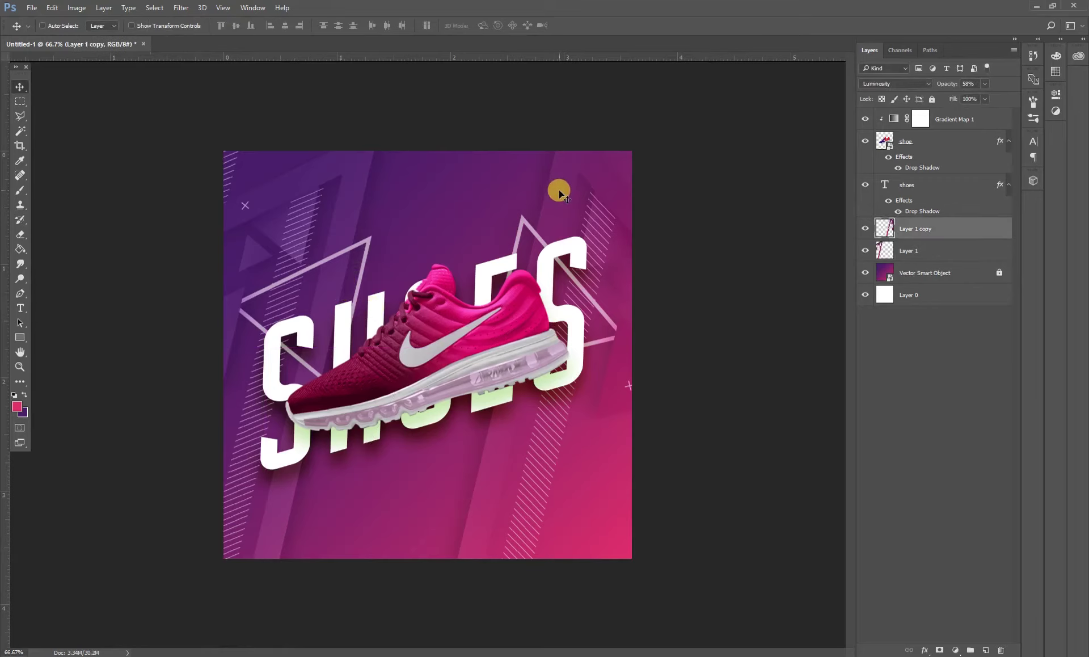
Flip Layer 1 copy vertically, rotate it to about -153°, and nudge it into the lower right.
key(ctrl+t)
right_click(559, 189)
click(599, 374)
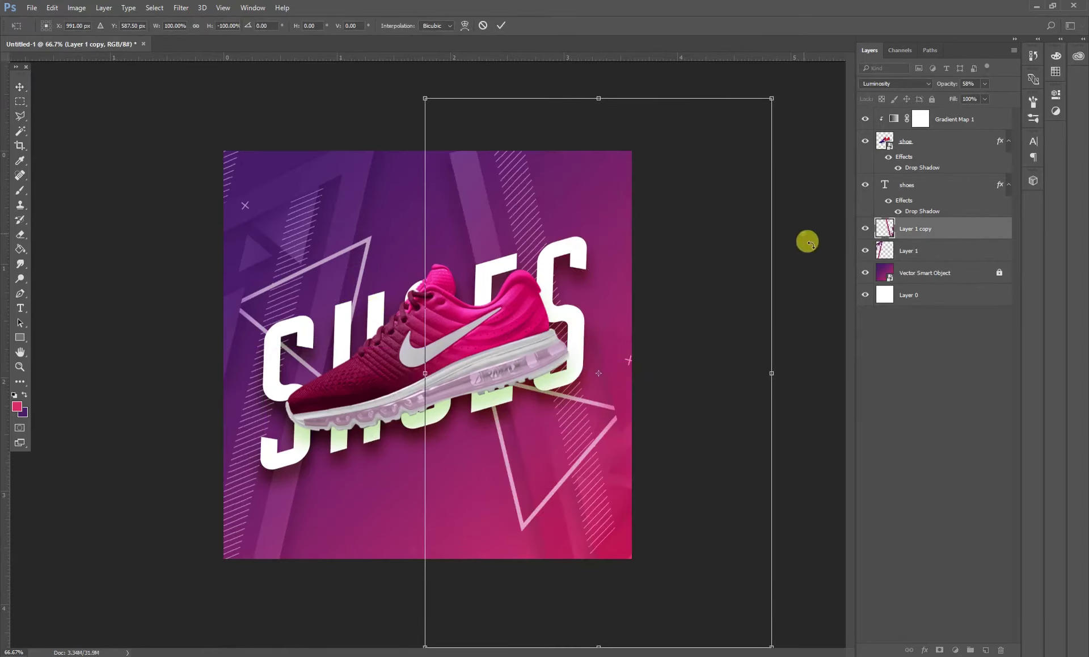
drag(805, 238, 812, 338)
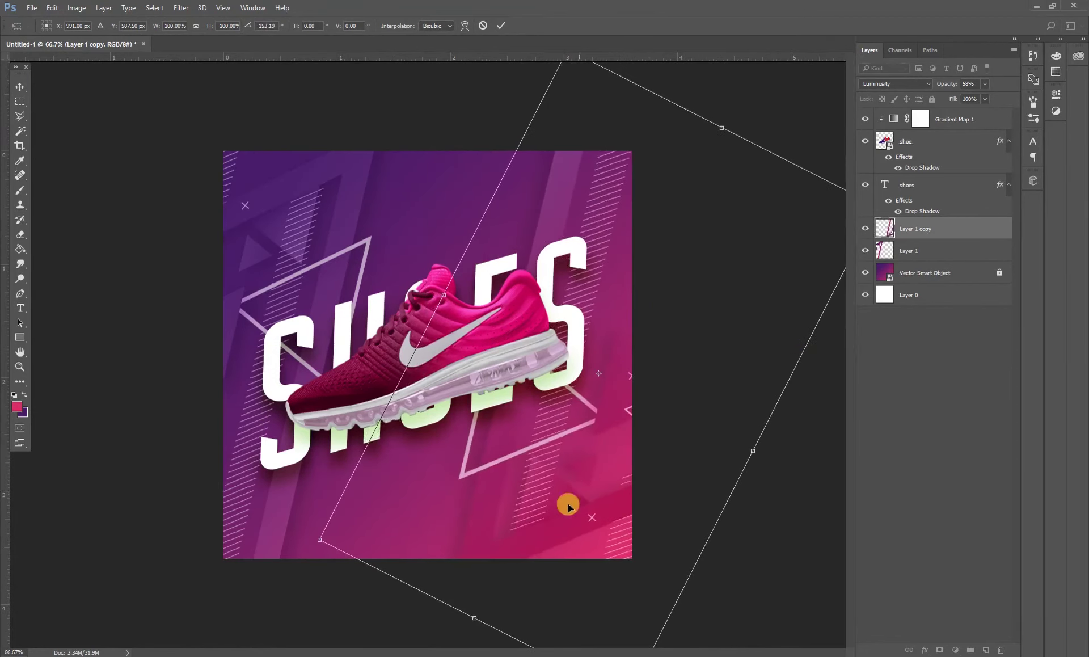
drag(567, 503, 578, 483)
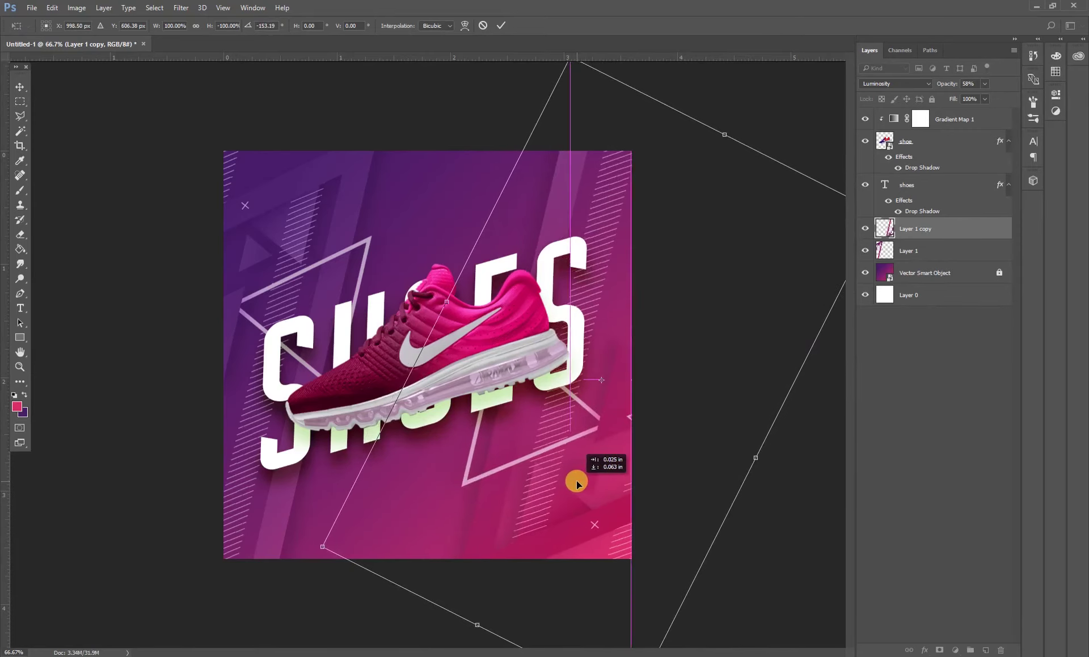
key(Return)
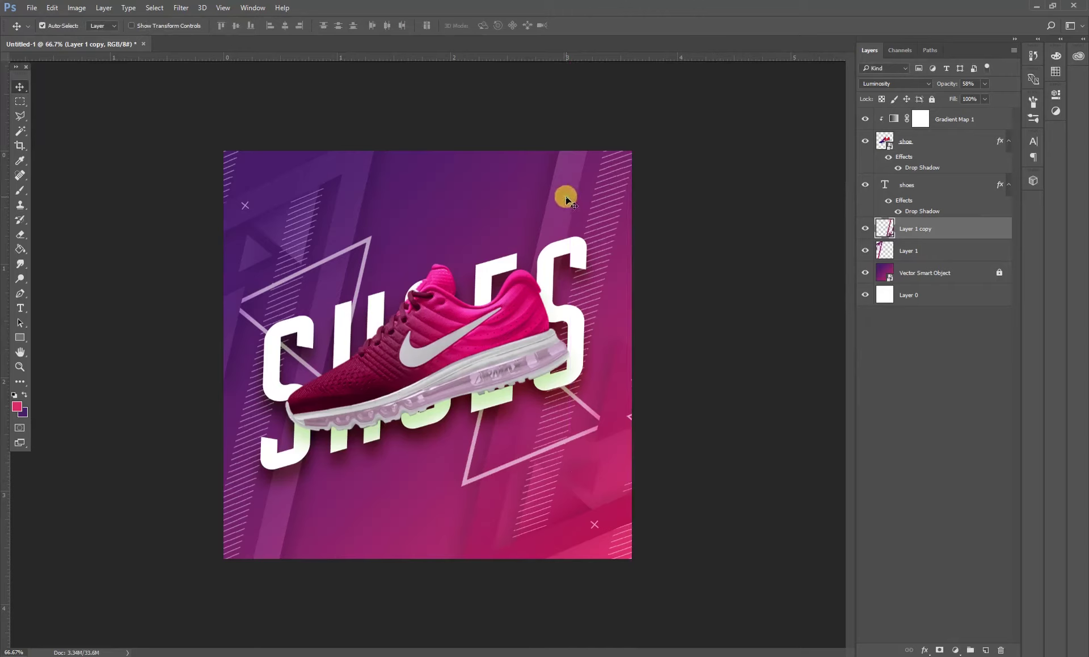
click(744, 355)
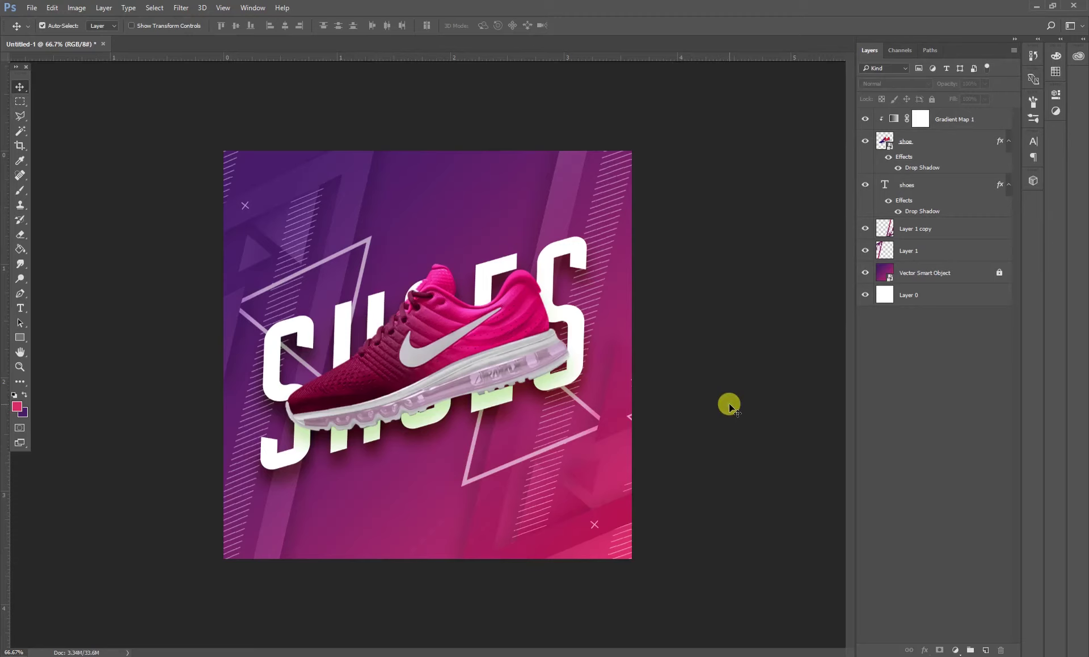
Enlarge the Layer 1 overlay to about 112% and nudge it slightly down.
click(503, 331)
click(720, 334)
click(347, 168)
key(ctrl+t)
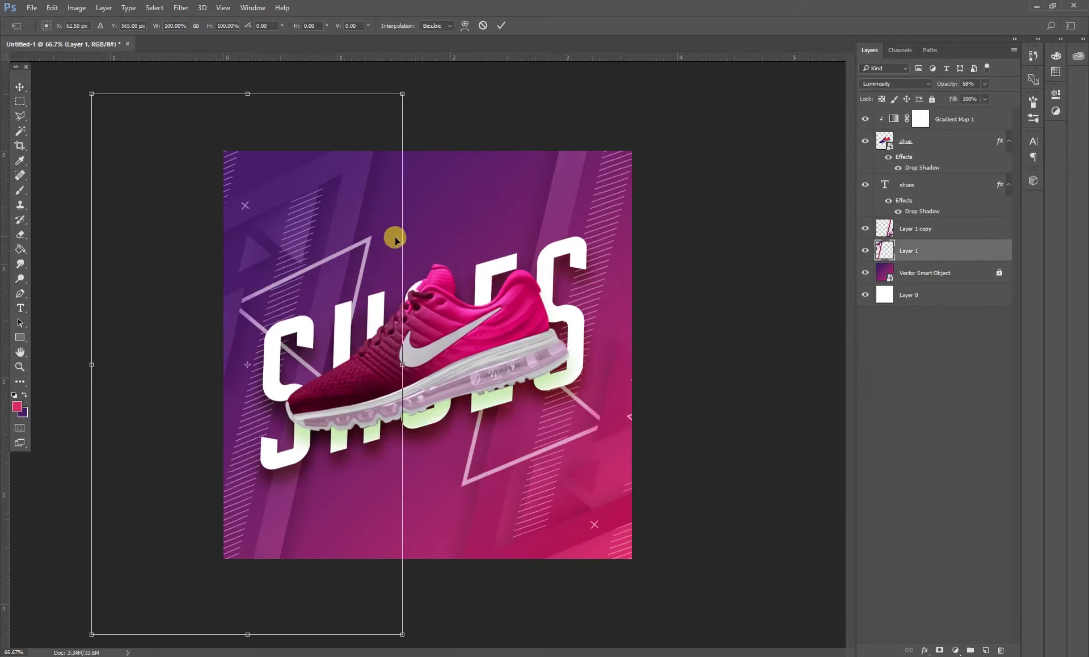
drag(401, 92, 445, 68)
drag(394, 231, 393, 237)
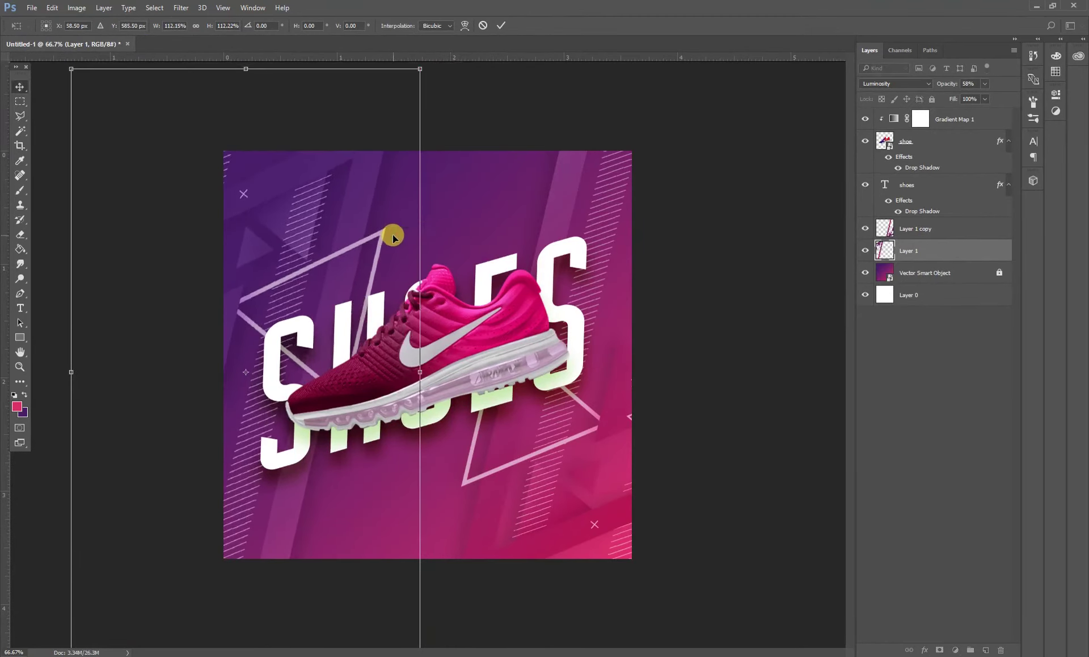
key(Return)
Enlarge Layer 1 copy to about 107%, then shift both overlays slightly left.
key(alt+bracketright)
key(ctrl+t)
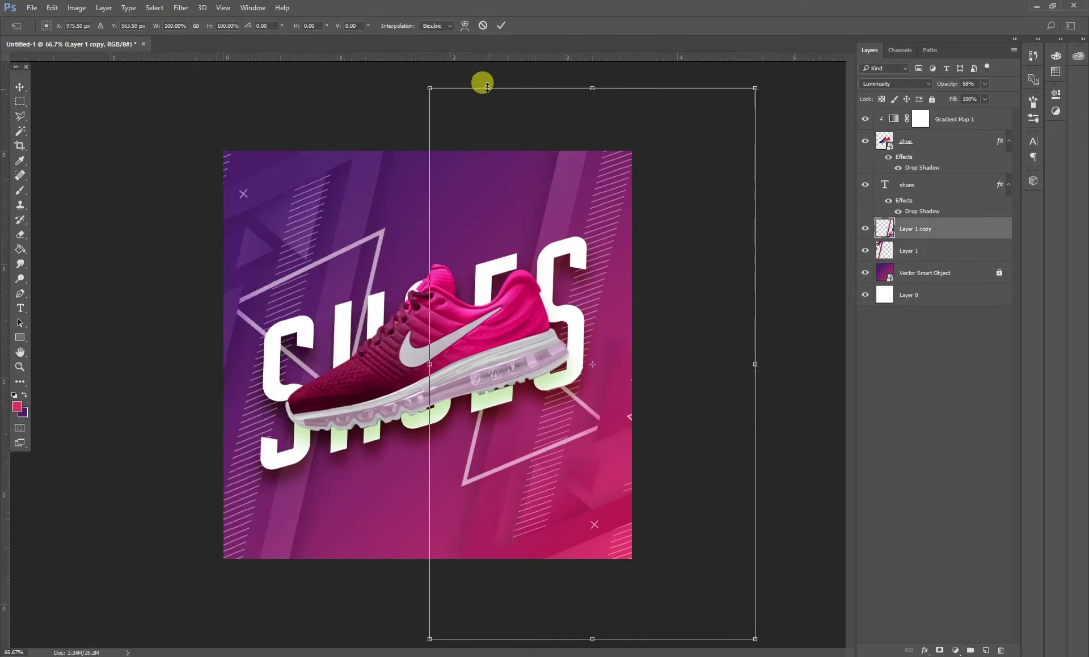
drag(430, 88, 409, 74)
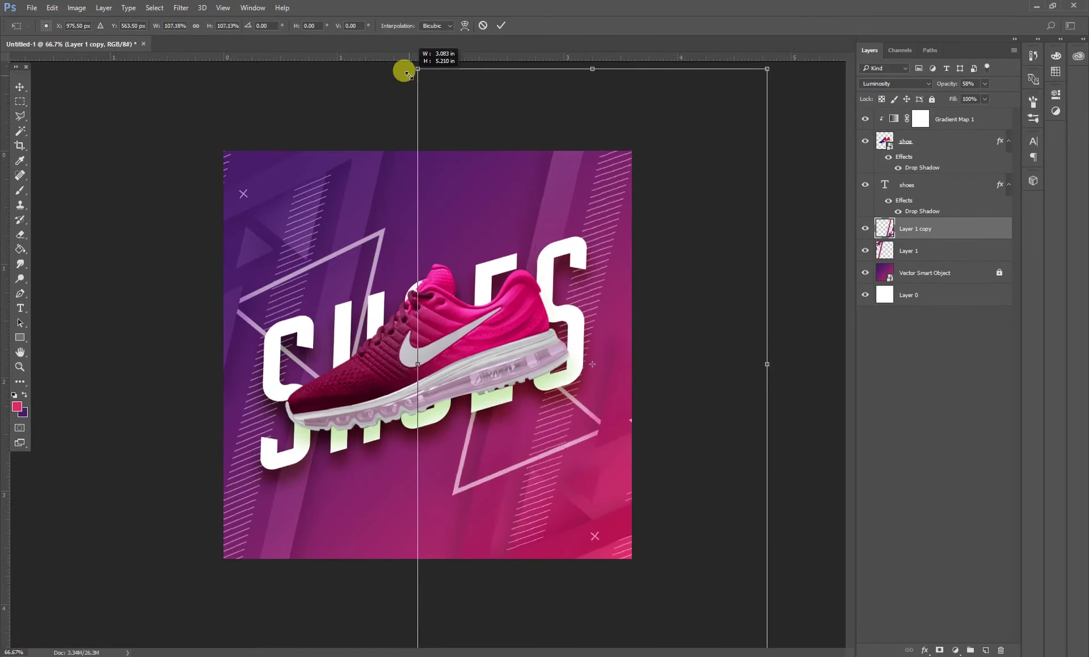
key(Return)
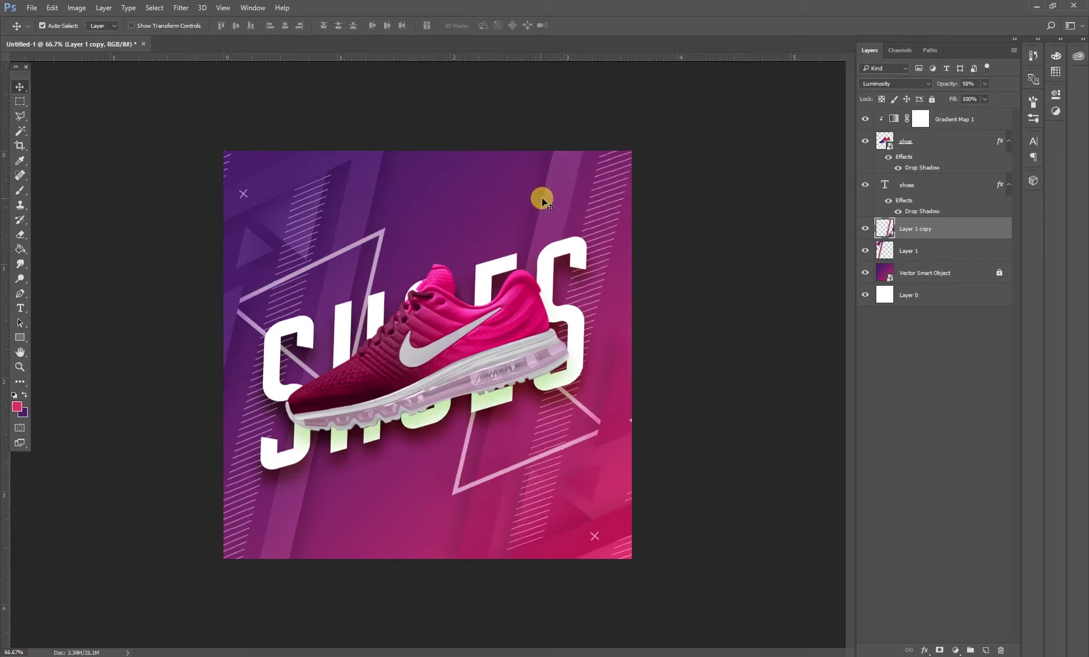
key(alt+shift+bracketleft)
drag(362, 198, 352, 198)
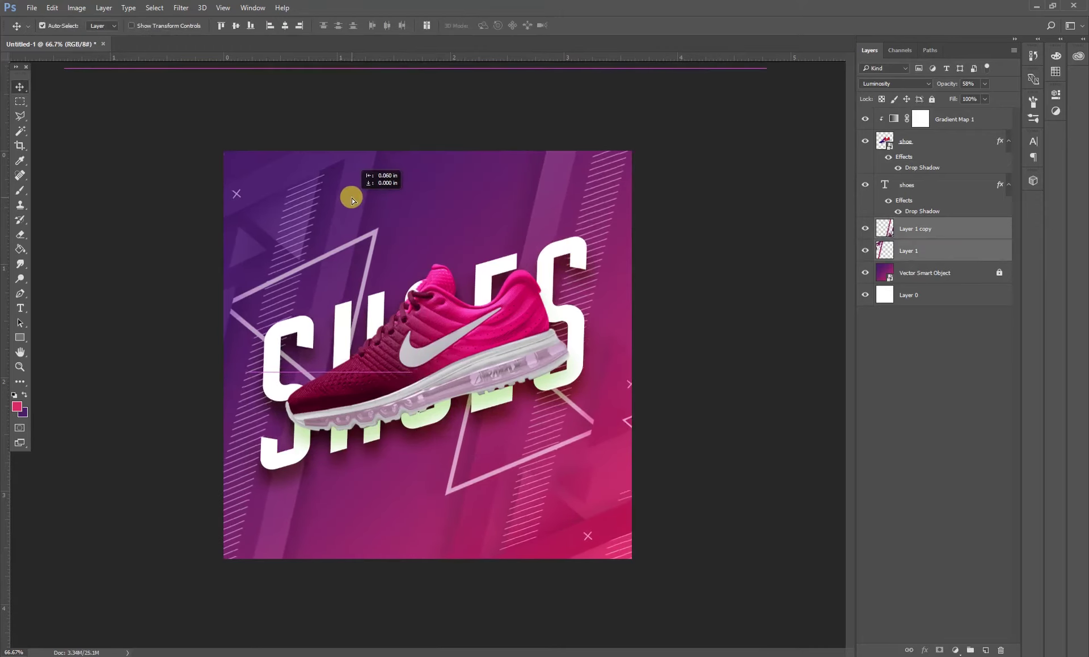
click(736, 401)
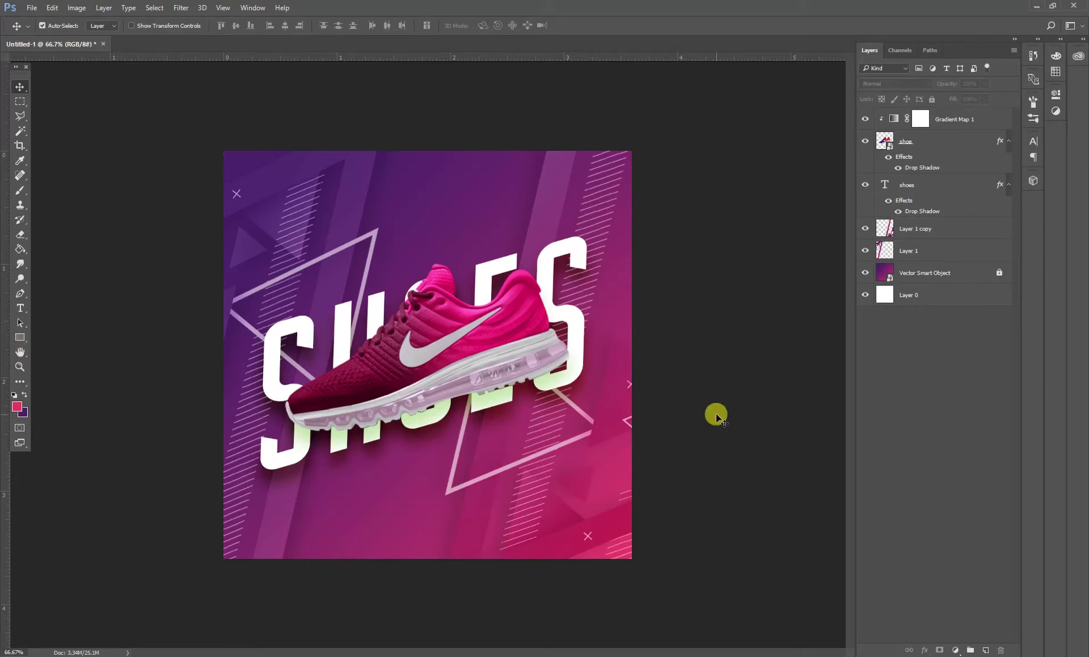
Place a vertical guide at the canvas centre and lock the white background layer.
click(958, 298)
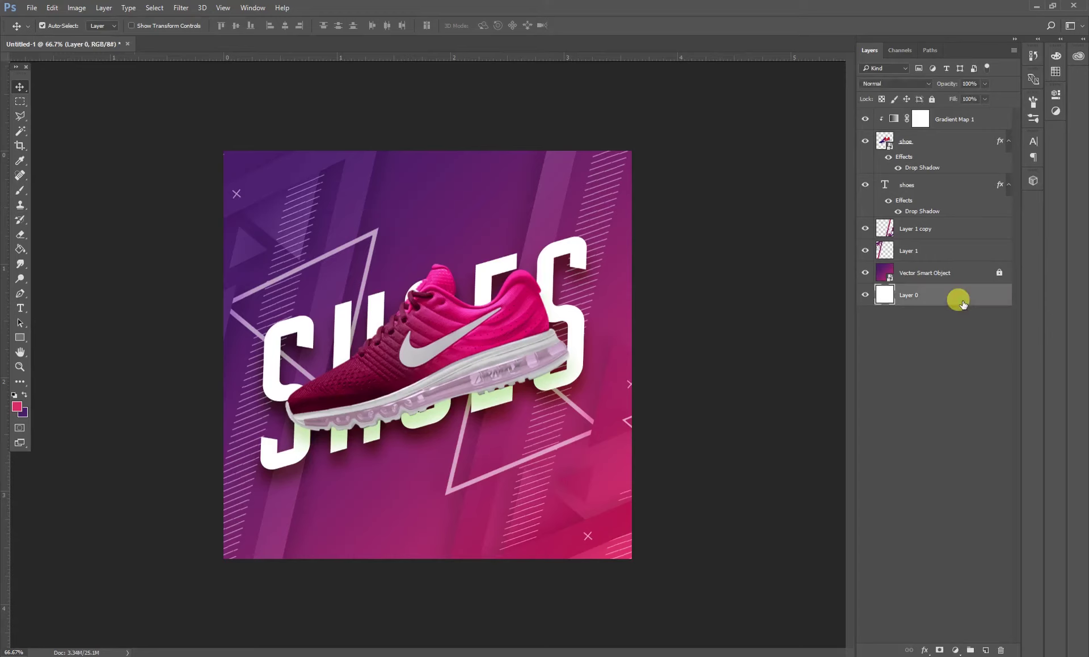
key(ctrl+t)
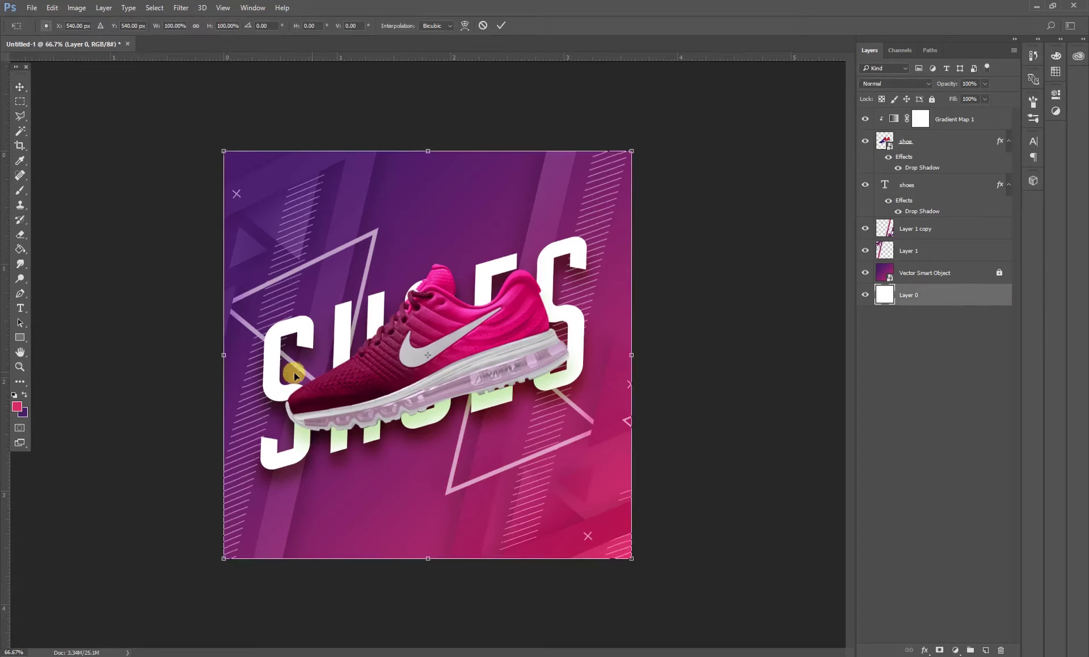
drag(6, 499, 426, 295)
double_click(553, 378)
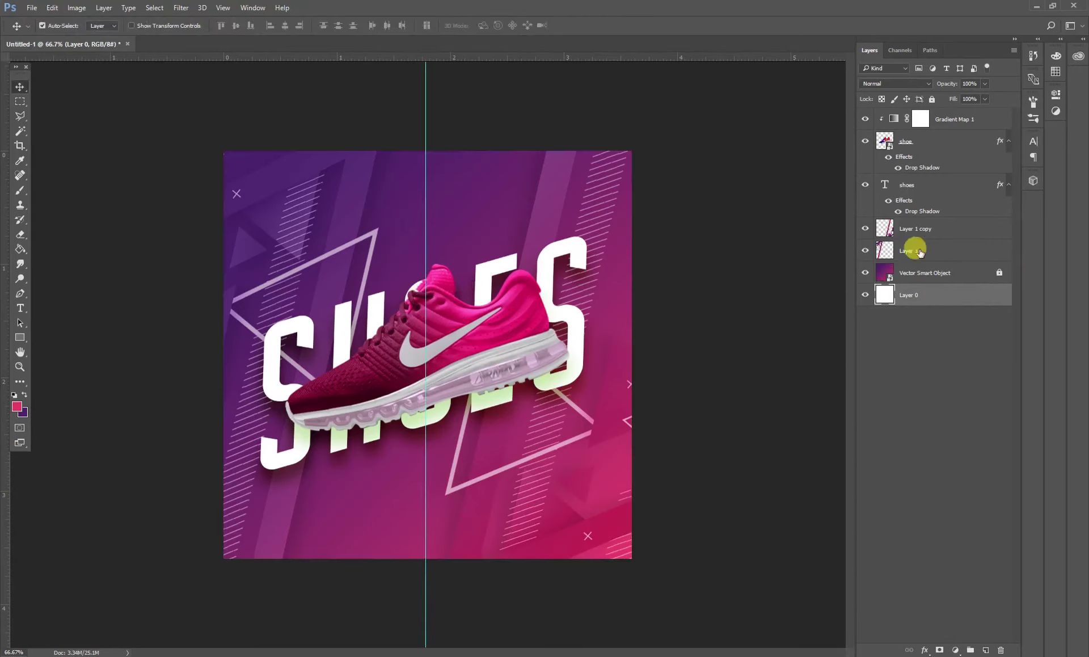
click(931, 100)
click(736, 426)
Draw a pink square near the top and centre it on the vertical guide.
click(19, 337)
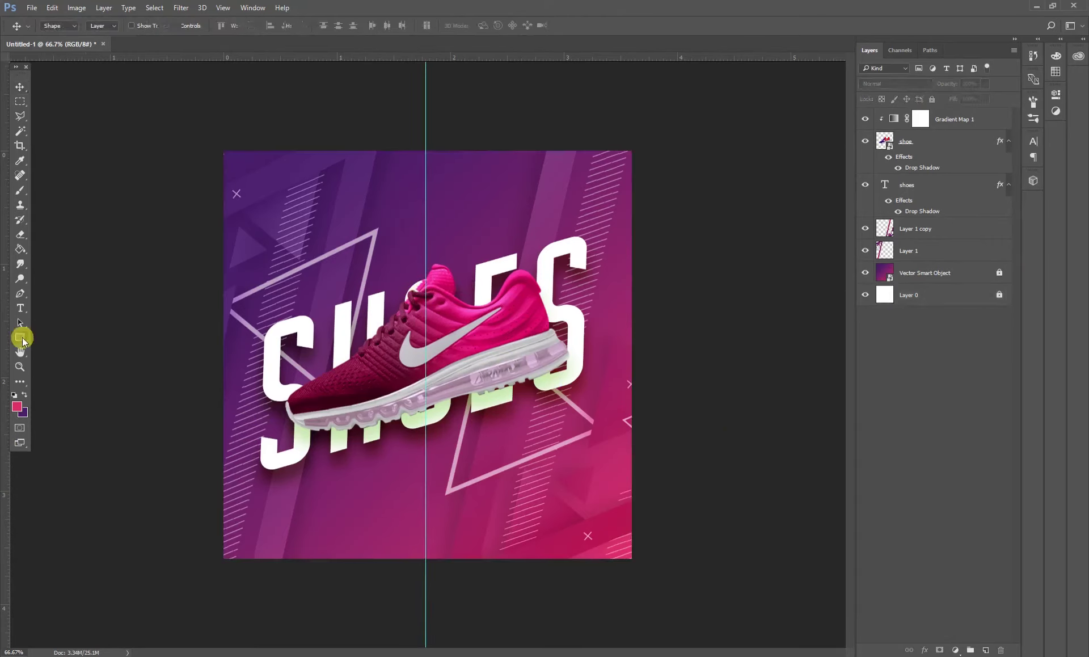
drag(406, 173, 464, 231)
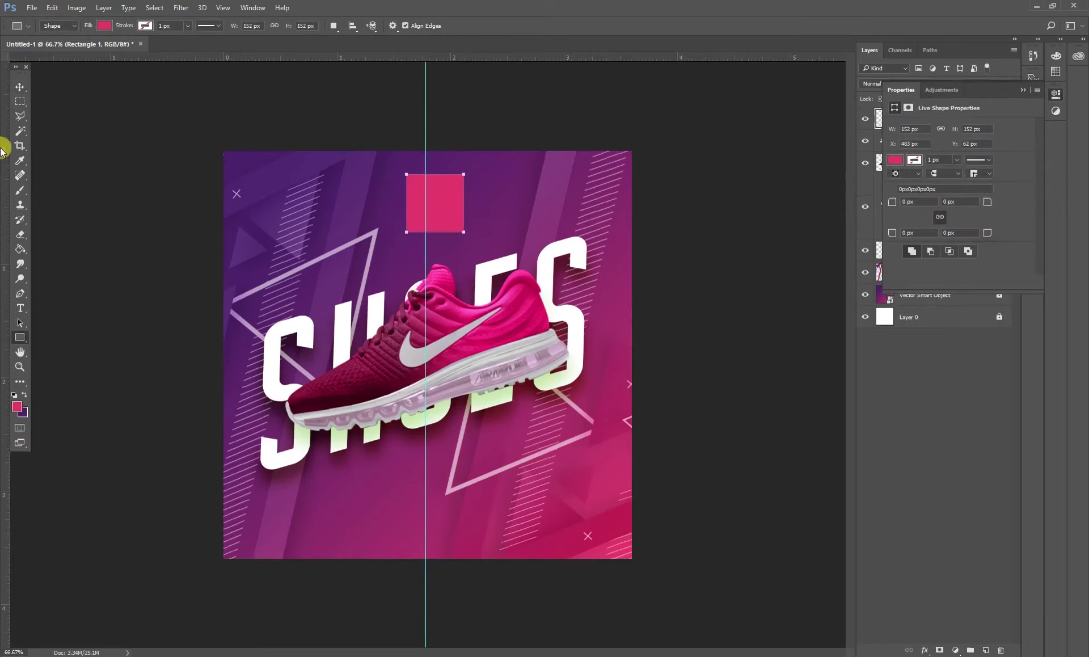
click(20, 87)
click(124, 232)
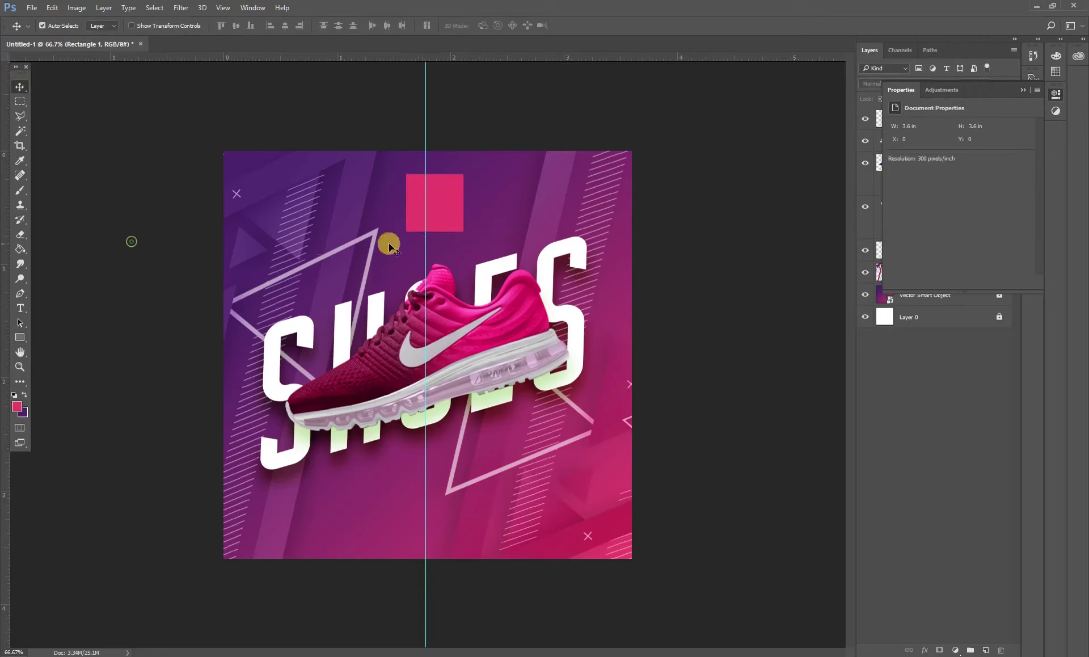
click(450, 208)
key(ctrl+t)
drag(450, 216, 443, 218)
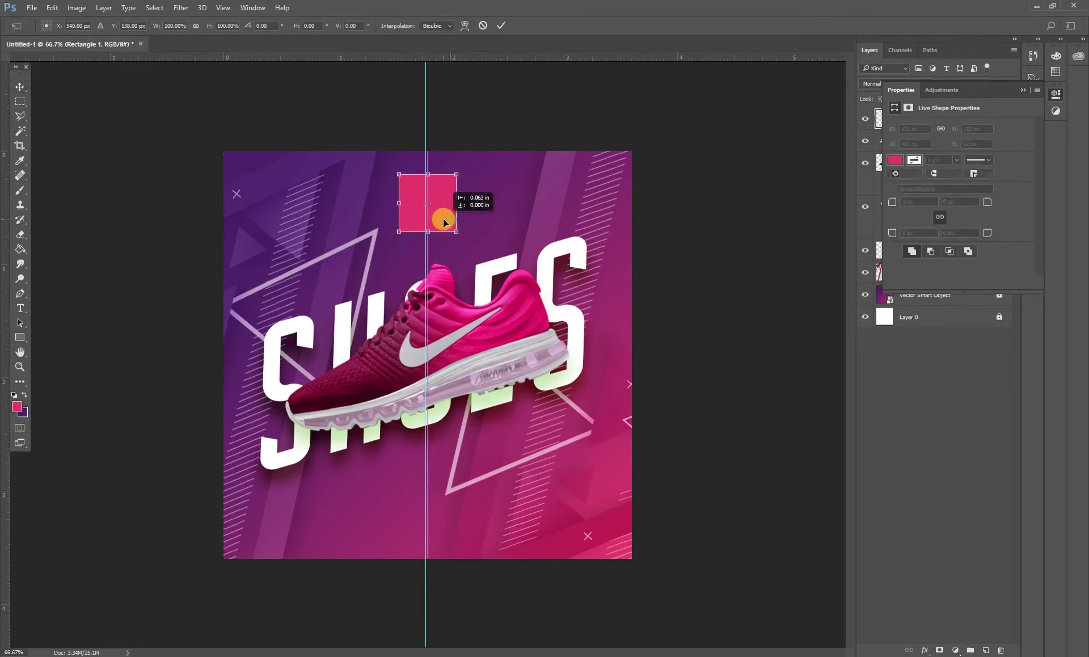
key(Return)
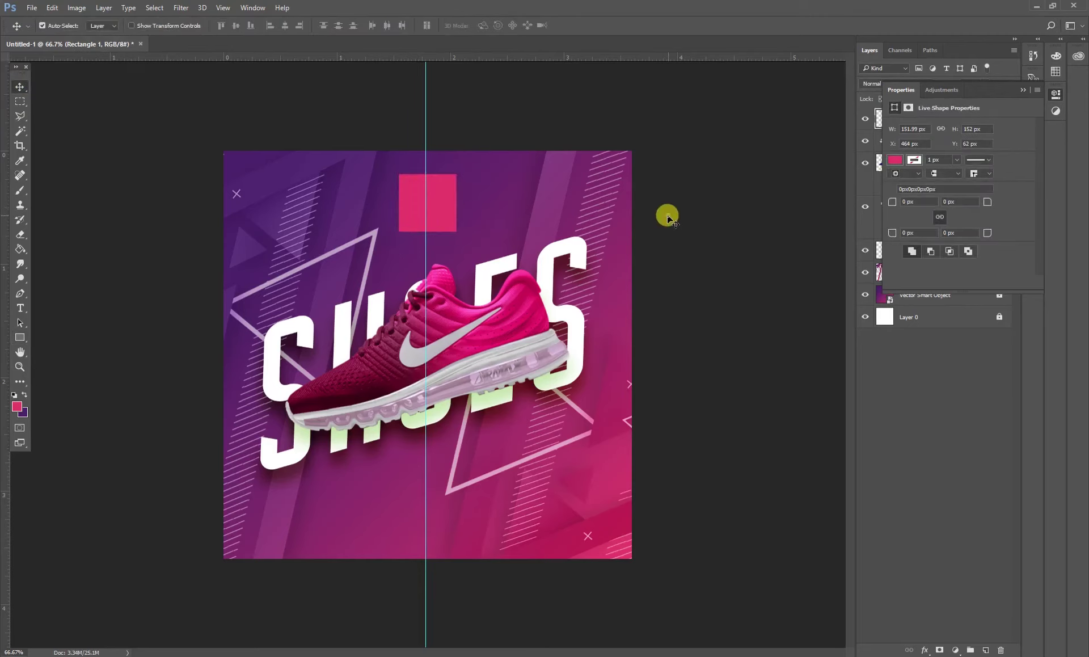
click(667, 216)
Try moving the triangle artwork left, undo it, and hide the centre guide.
drag(553, 202, 548, 202)
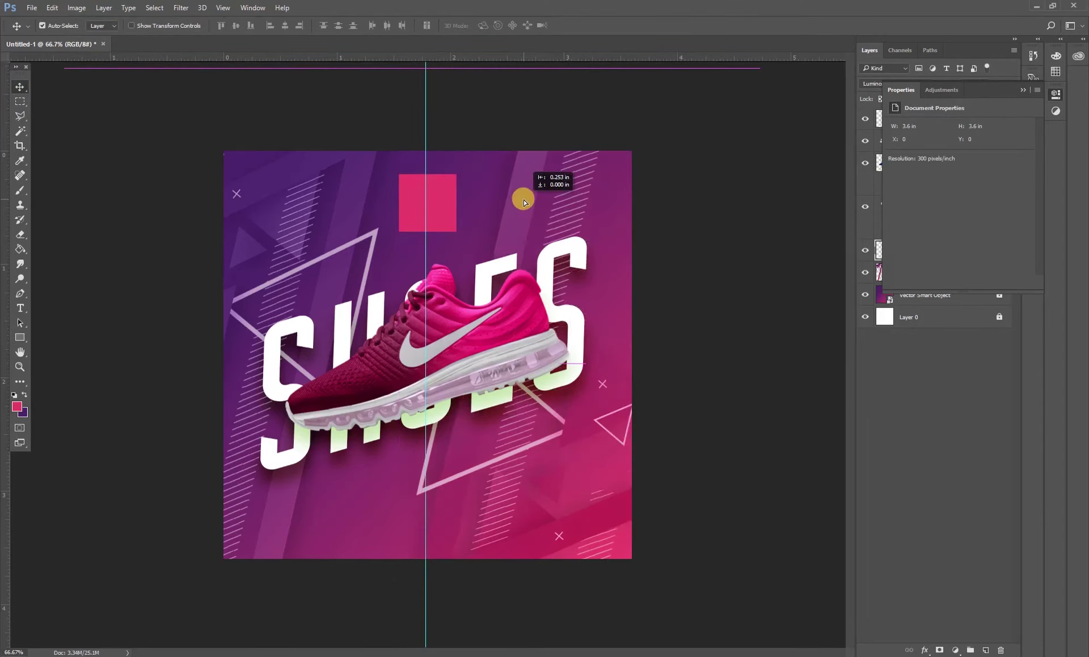
drag(548, 201, 523, 199)
key(ctrl+z)
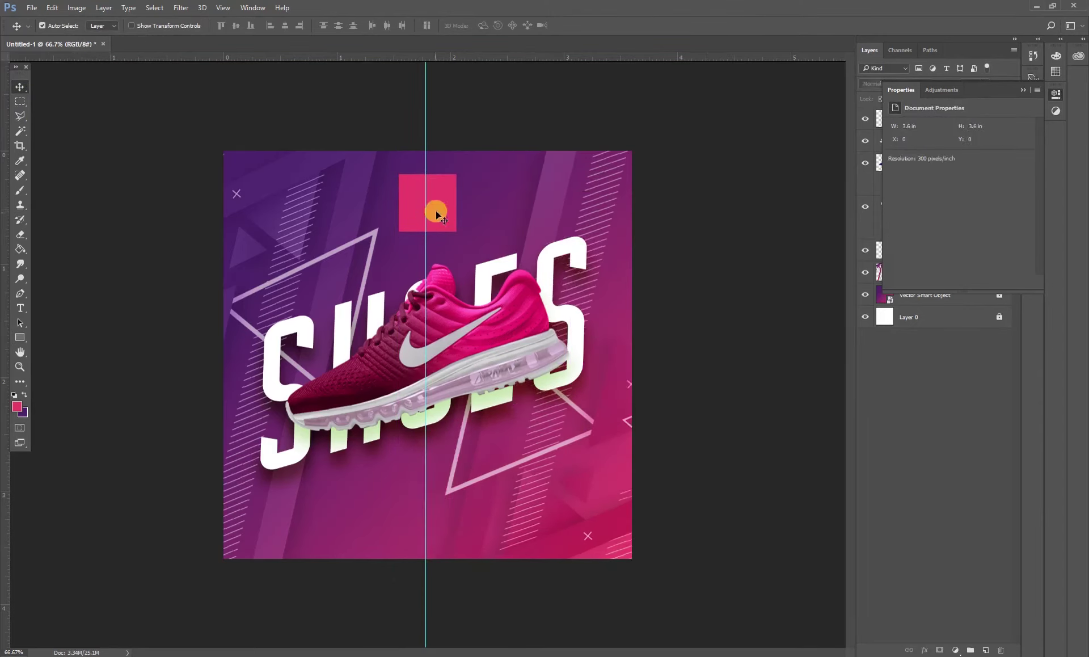
click(437, 213)
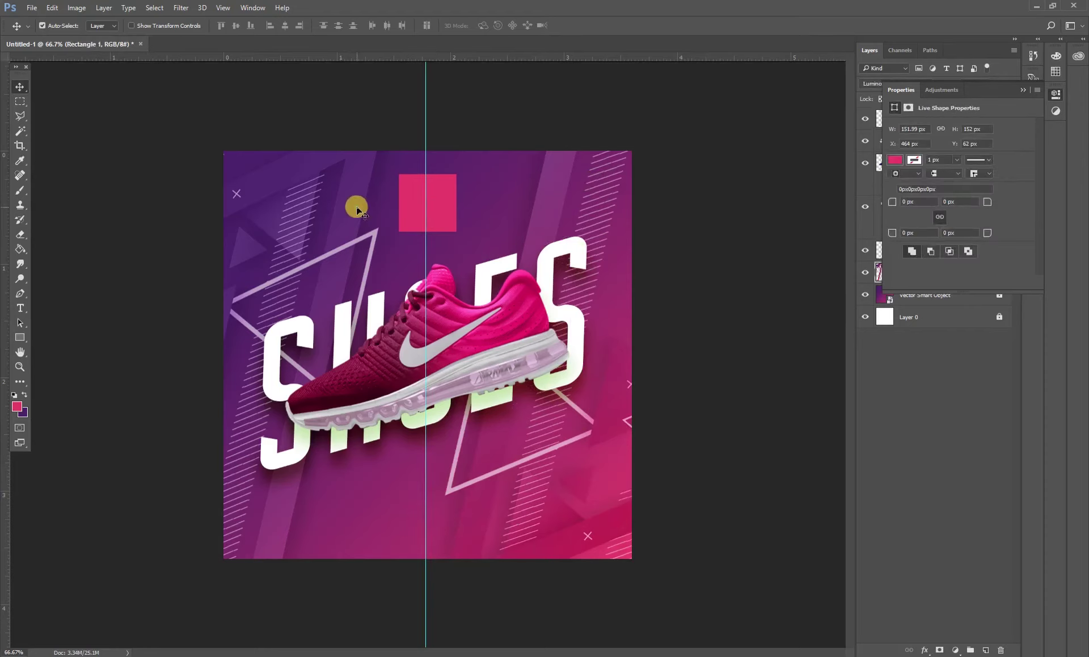
click(694, 352)
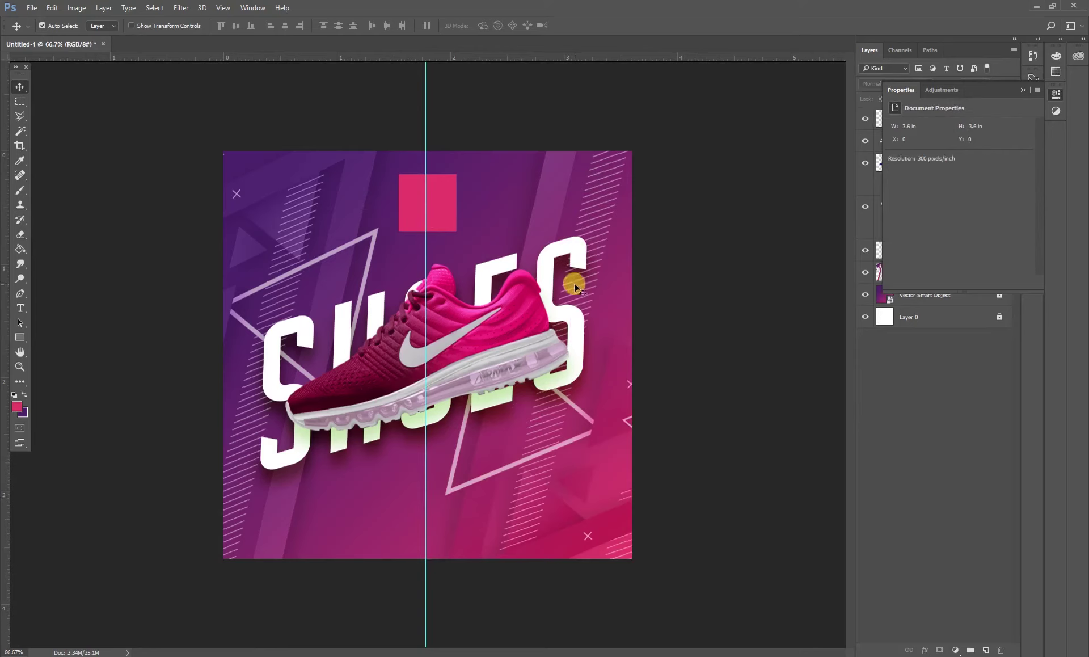
key(ctrl+semicolon)
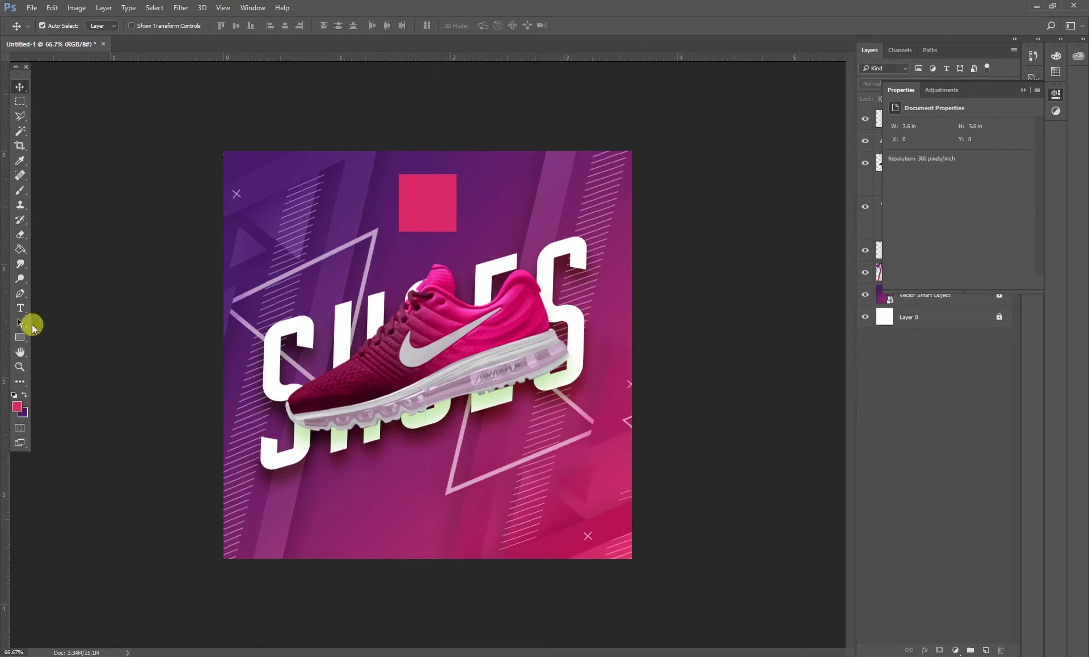
Add white LOGO text inside the pink square, positioning and enlarging it.
click(20, 308)
click(413, 201)
text(LOGO)
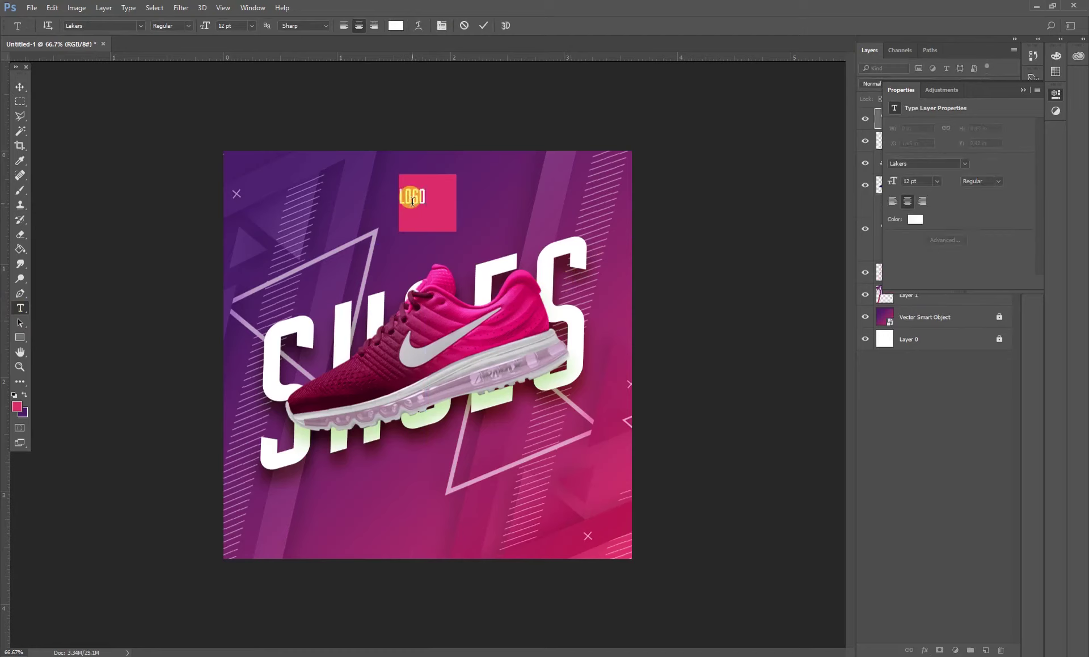
click(20, 86)
click(428, 192)
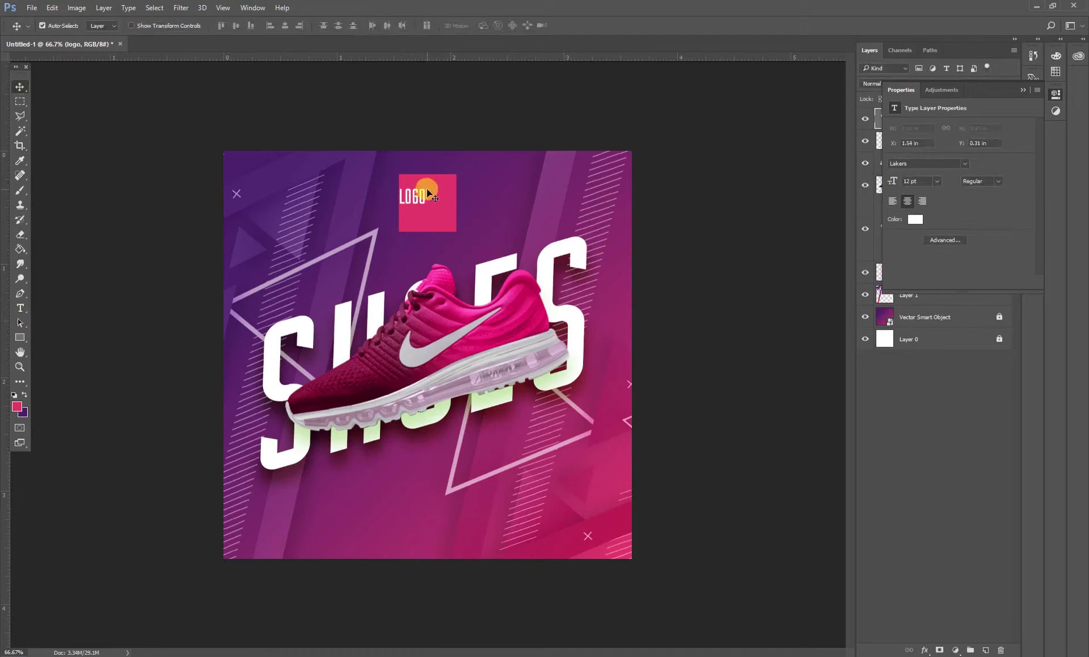
mouse_move(428, 192)
mouse_down()
mouse_move(448, 217)
mouse_move(441, 208)
mouse_up()
key(ctrl+t)
key(Return)
click(757, 391)
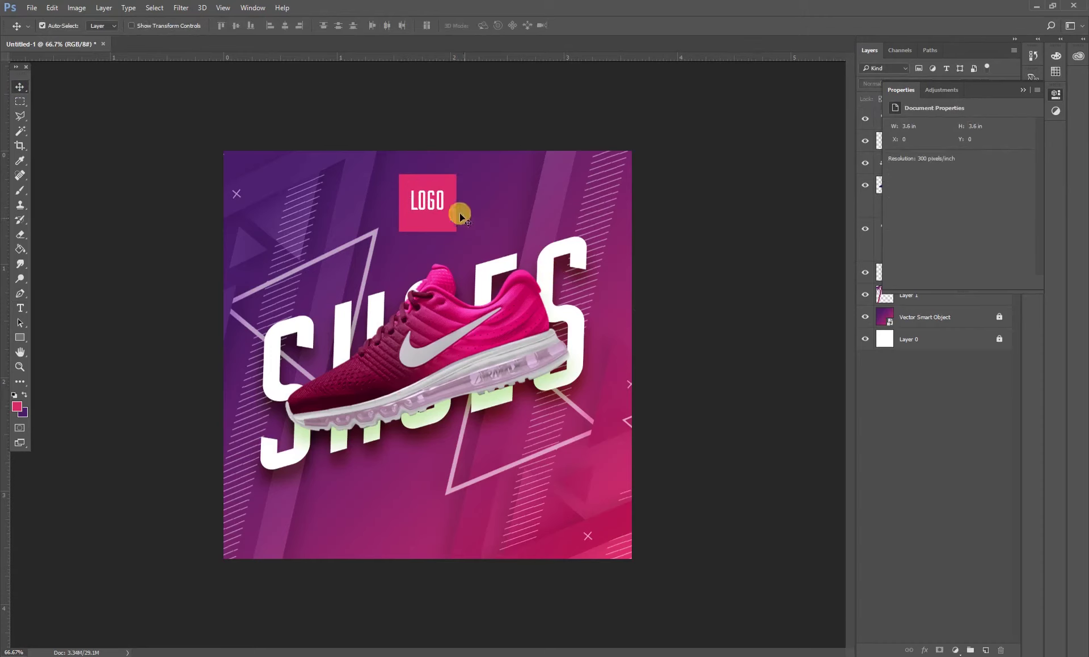
Centre LOGO horizontally on the pink square, then select the triangle artwork layer.
click(430, 205)
click(423, 177)
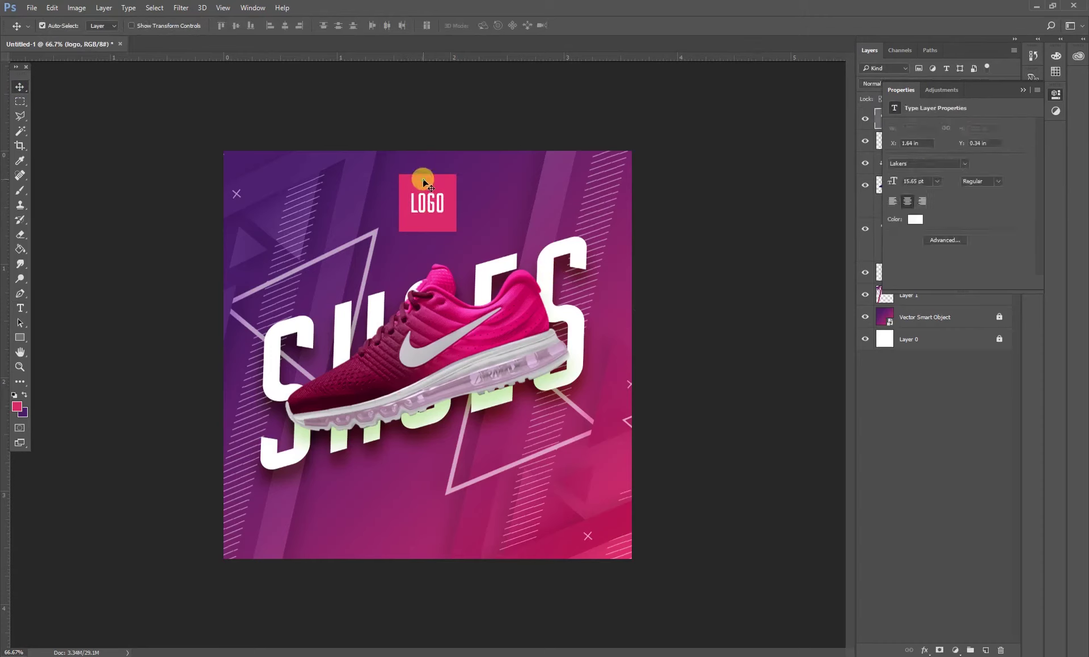
click(285, 25)
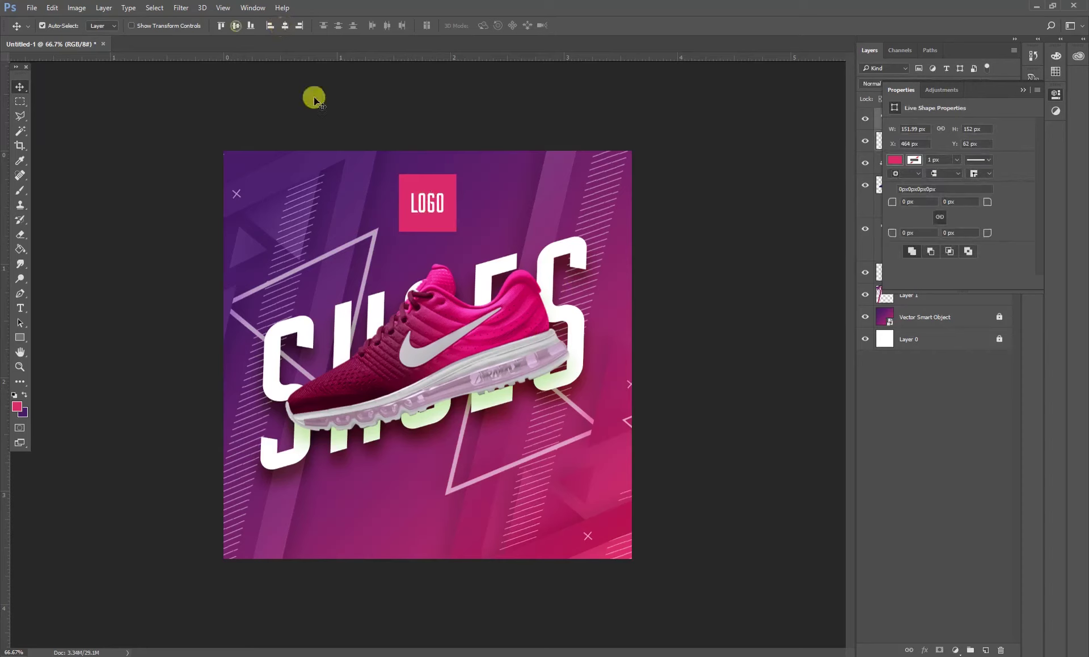
mouse_move(445, 212)
mouse_down()
mouse_move(445, 527)
mouse_move(430, 205)
mouse_up()
click(349, 202)
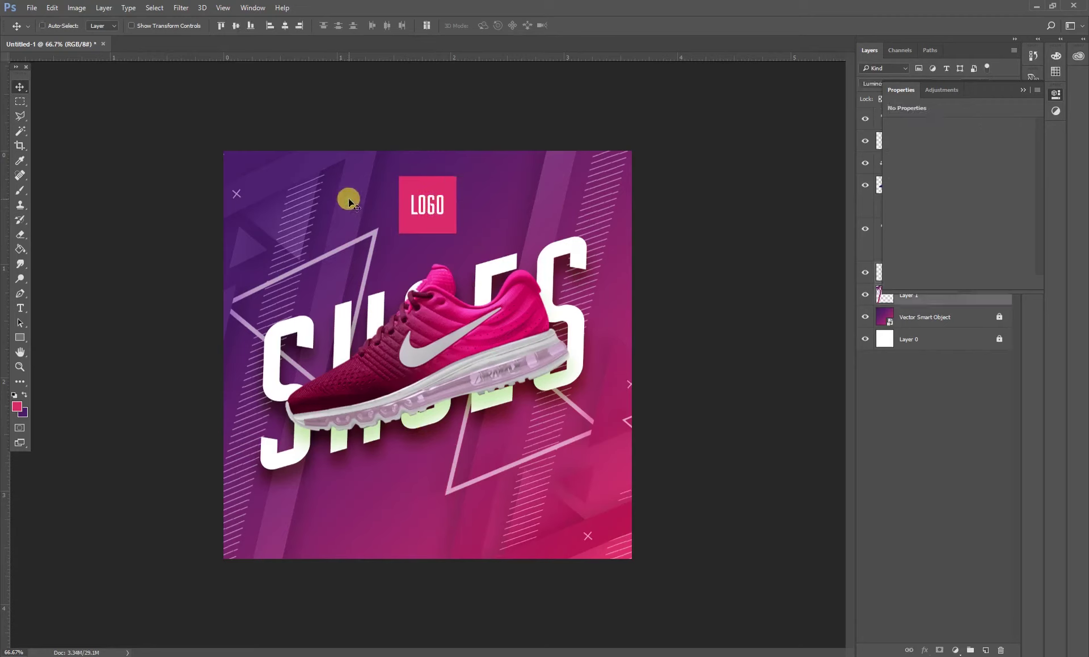
key(ctrl+t)
Rotate Layer 1 and Layer 1 copy about -4.8°, nudge them slightly left, and deselect.
click(1022, 91)
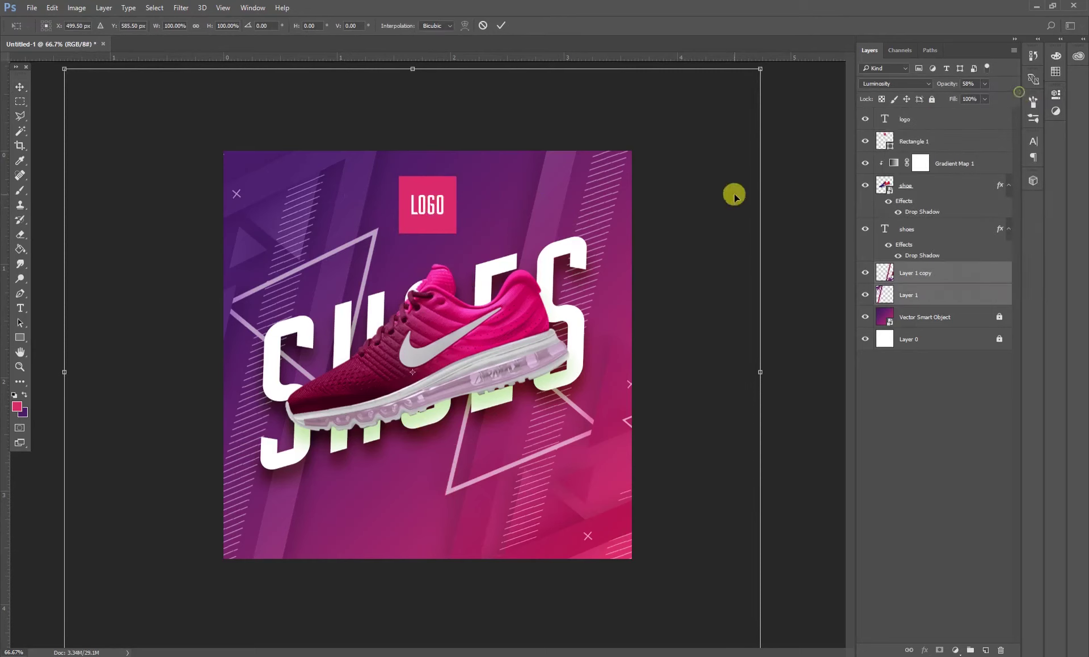
drag(783, 140, 771, 119)
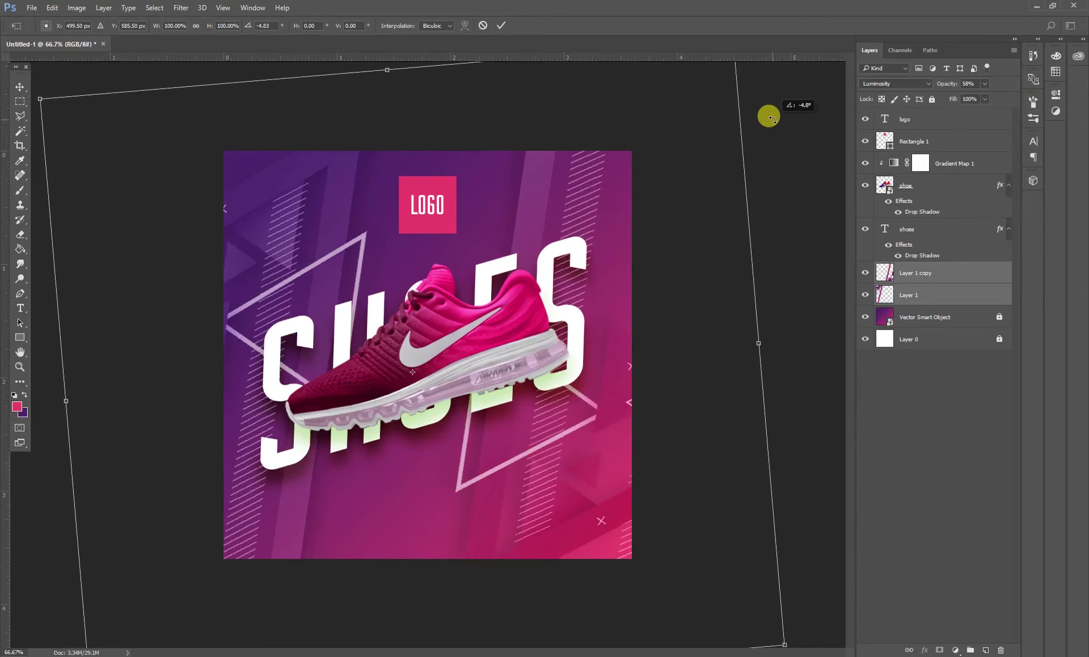
drag(557, 197, 554, 198)
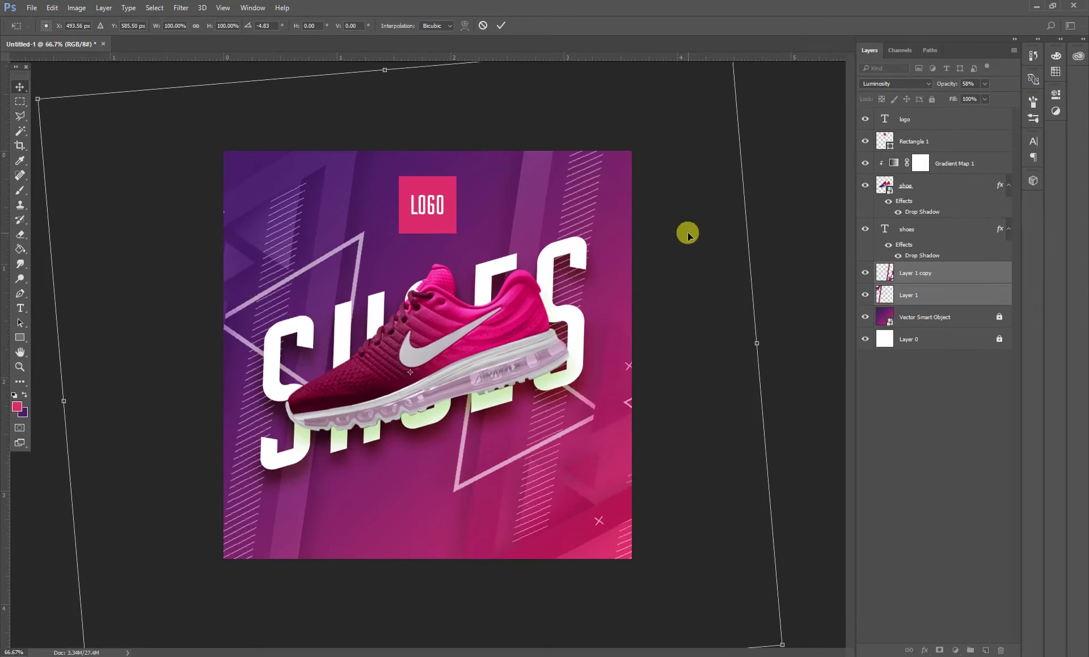
key(Return)
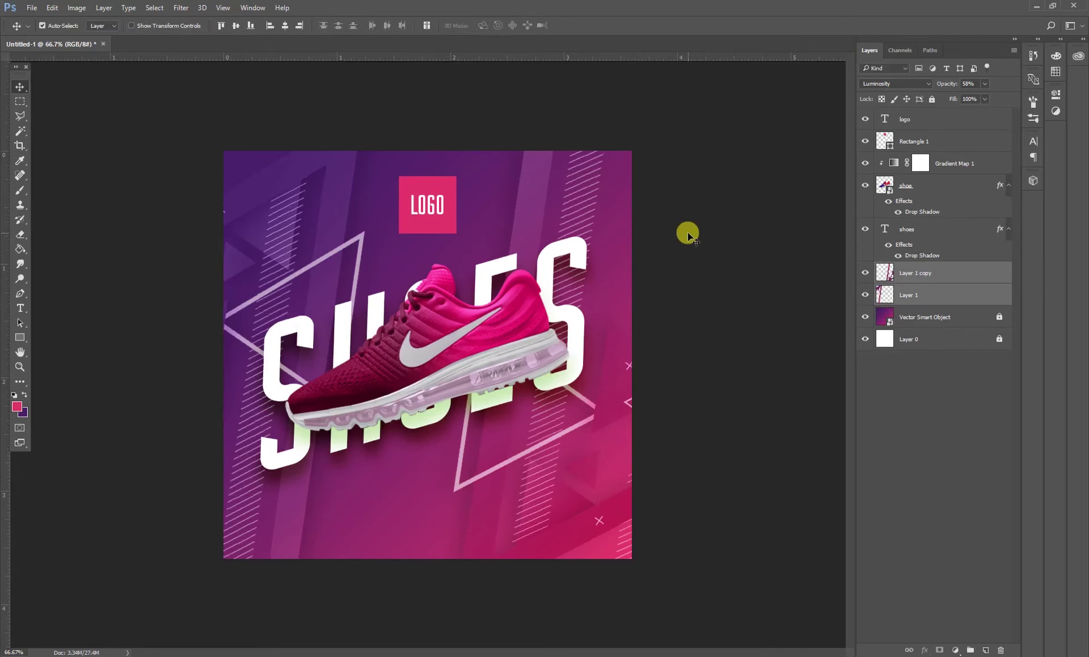
click(699, 274)
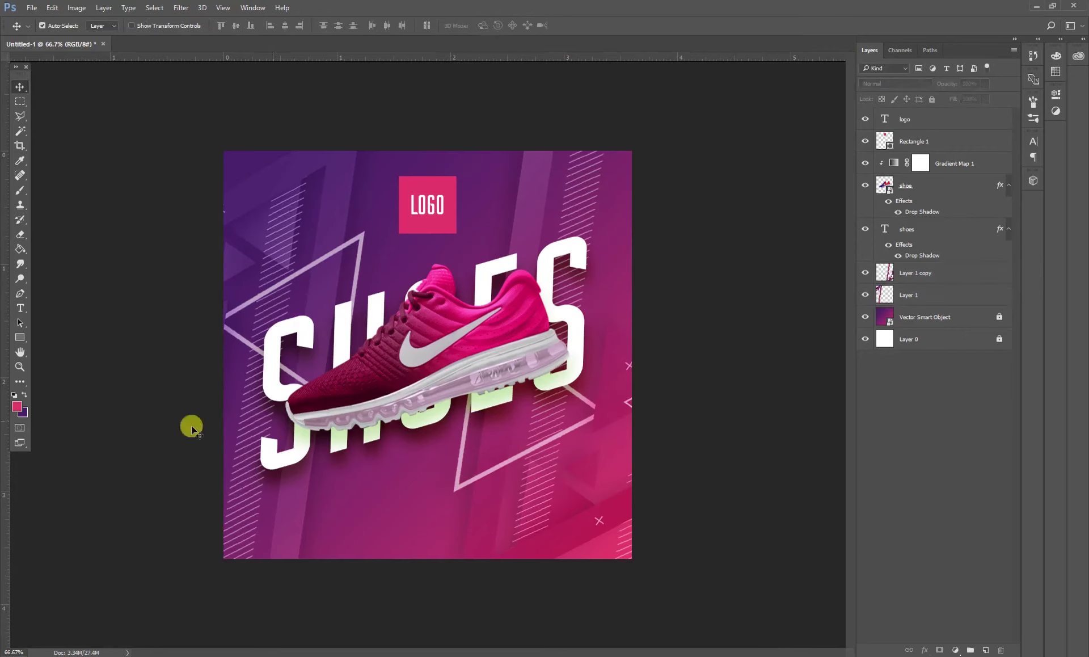
click(20, 308)
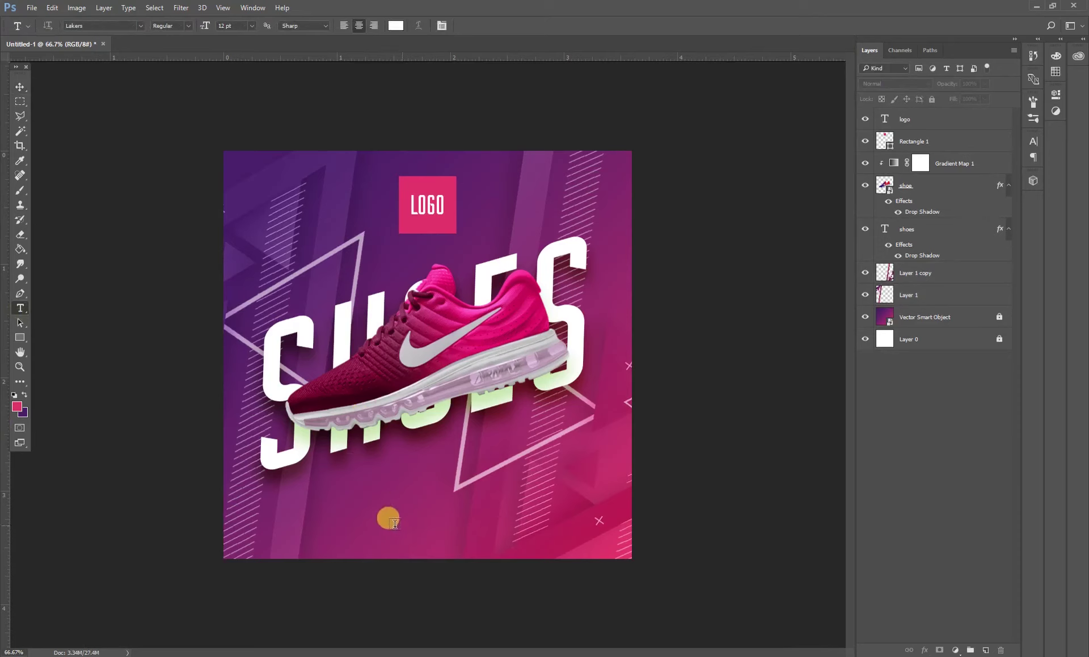
click(376, 526)
text(ww)
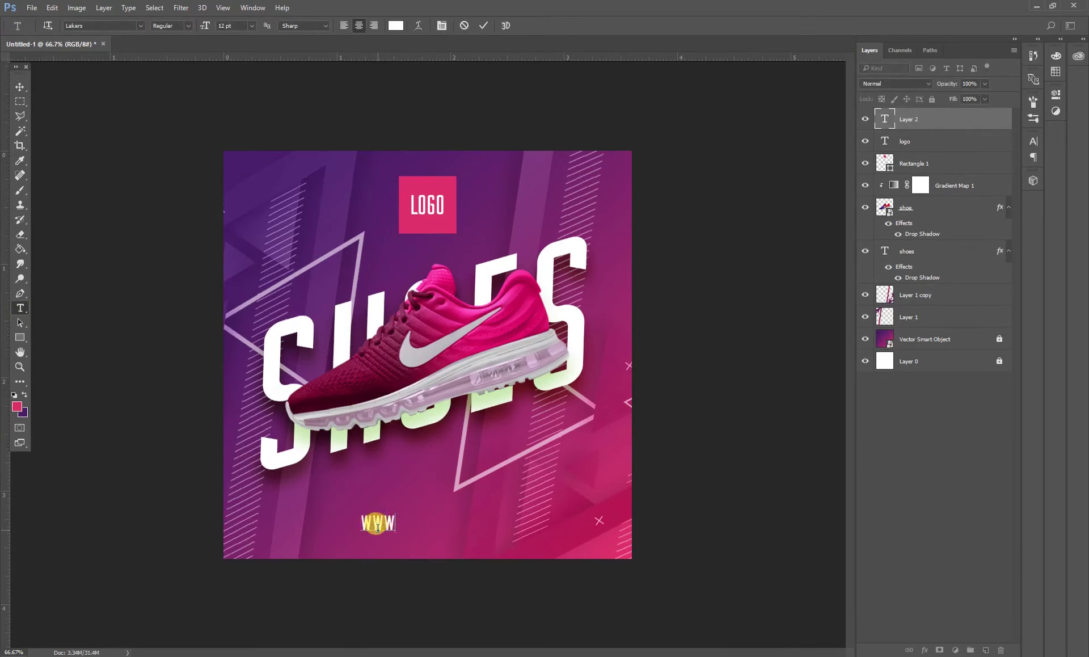
text(.)
text(yo)
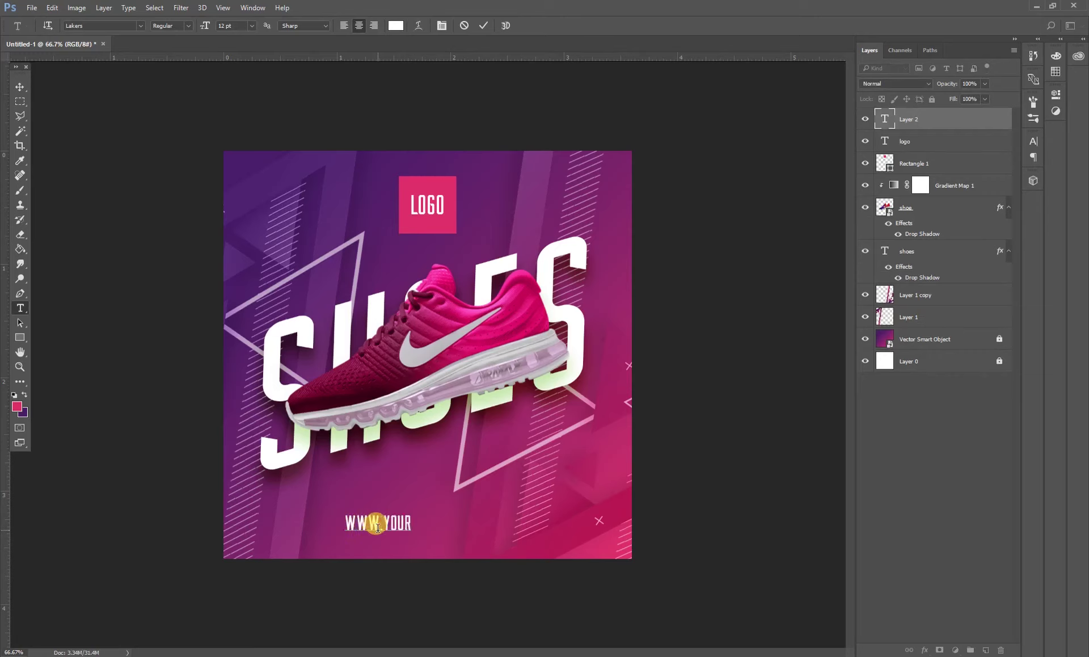
text(SHOEW)
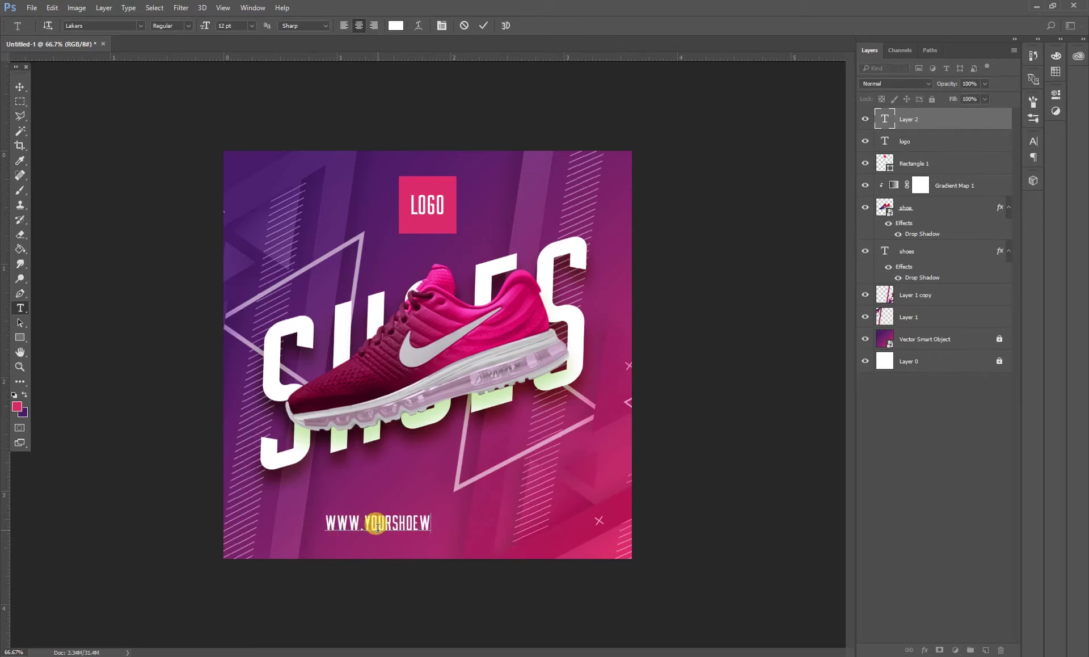
text(EBISTE)
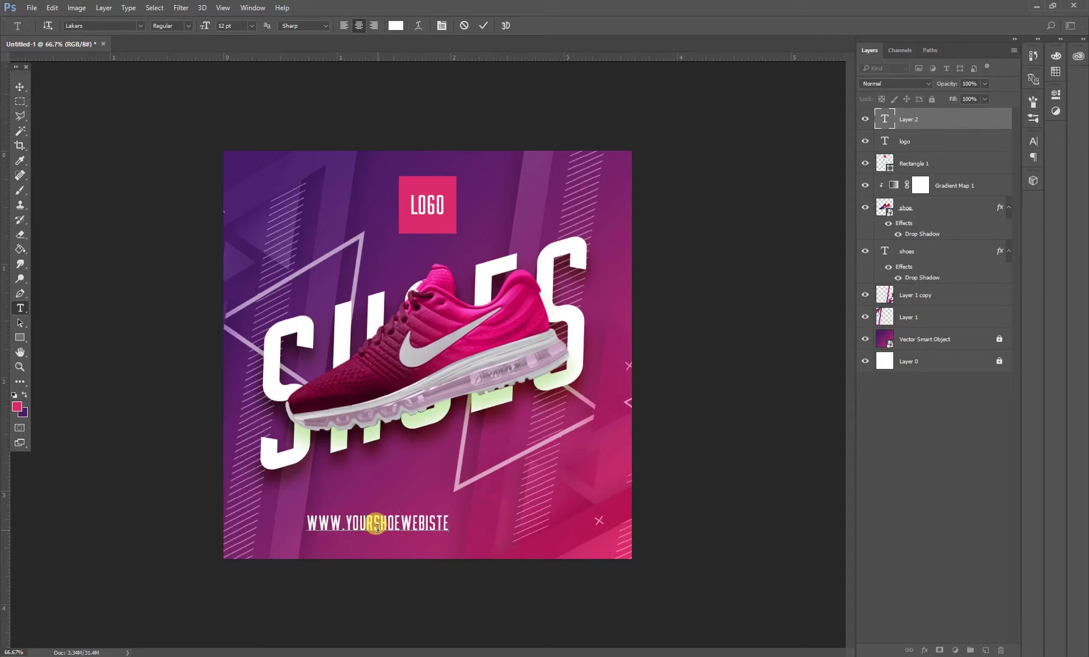
key(BackSpace)
key(BackSpace)
key(BackSpace)
key(BackSpace)
text(S)
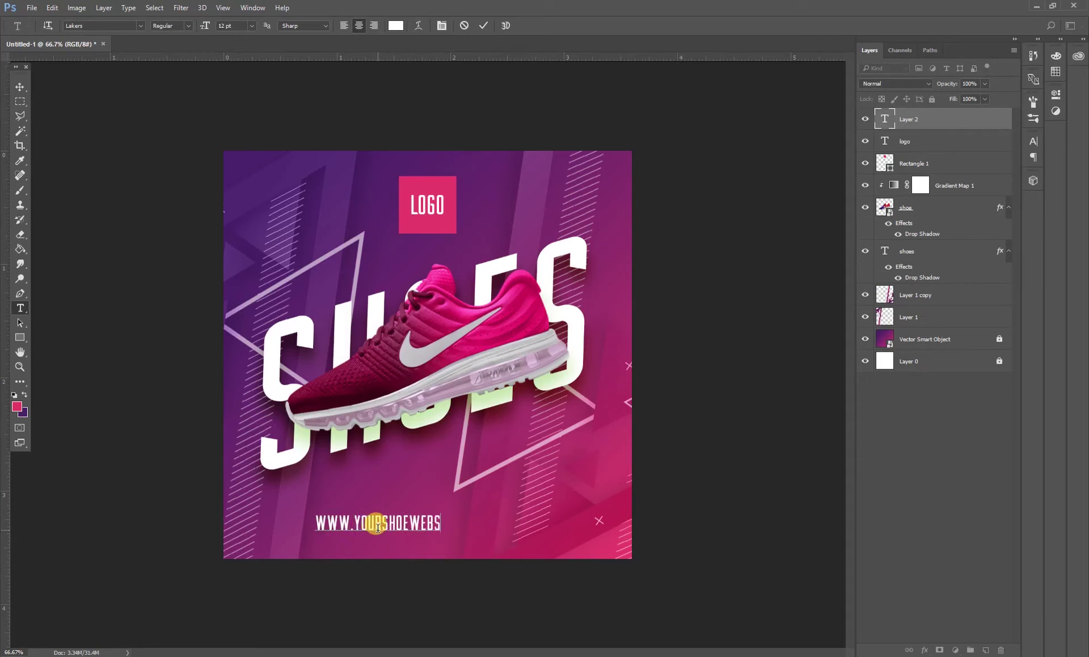
text(ITE)
key(BackSpace)
text(T)
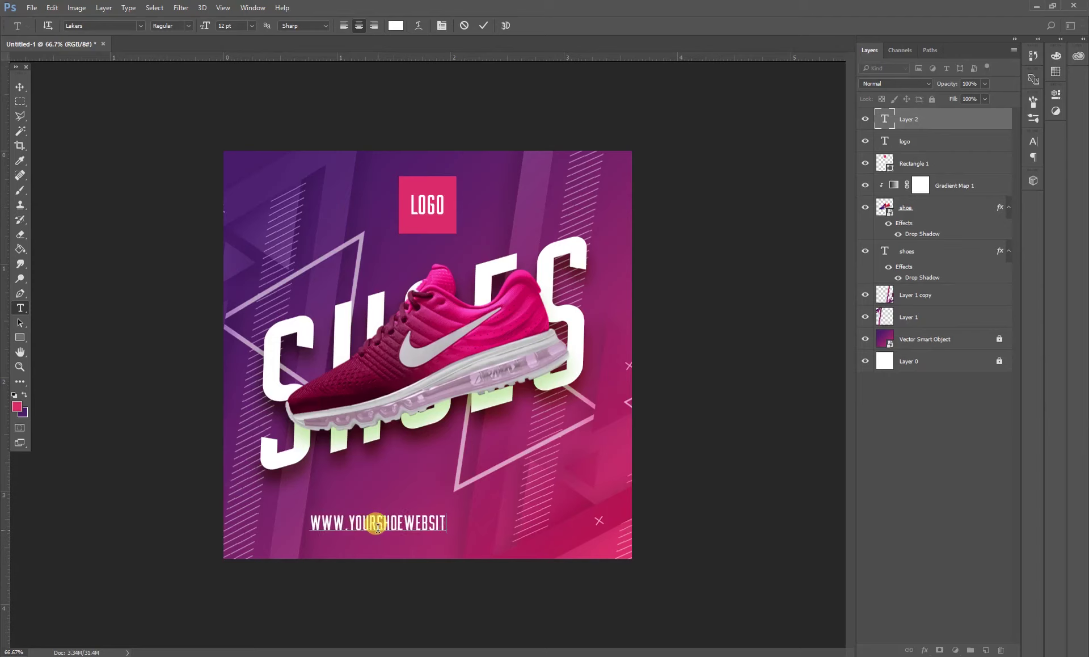
text(E.)
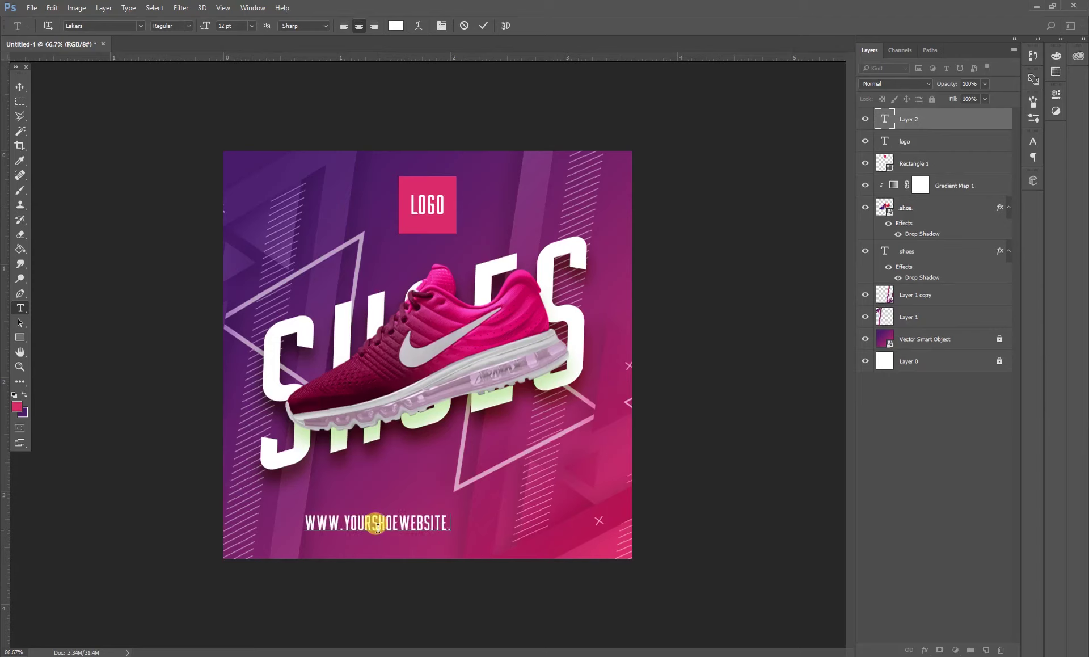
text(COM)
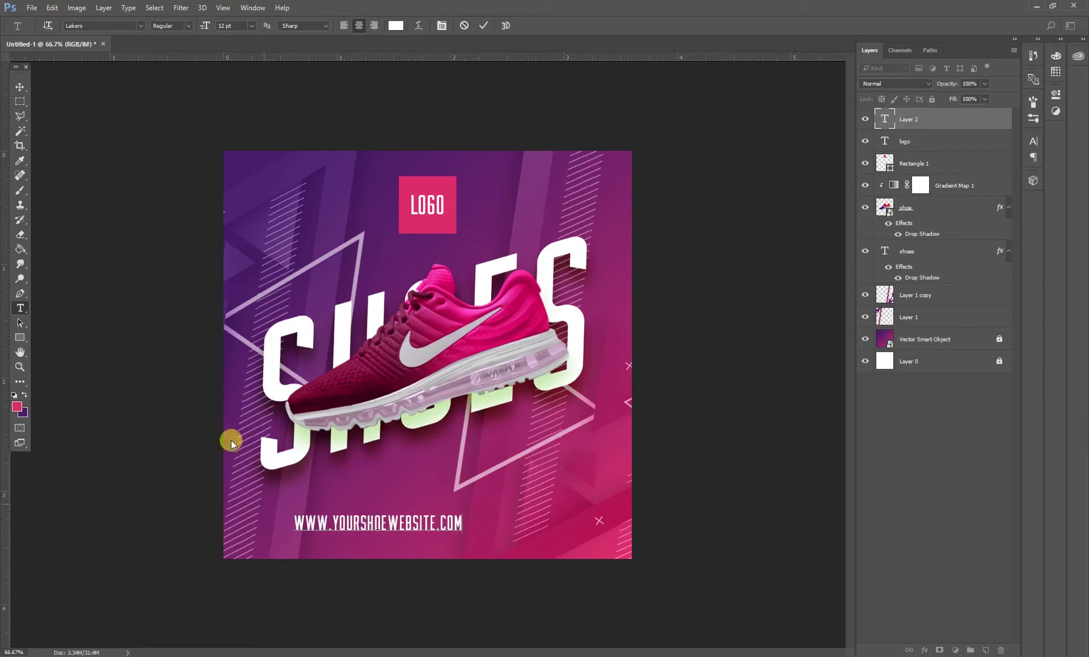
click(20, 86)
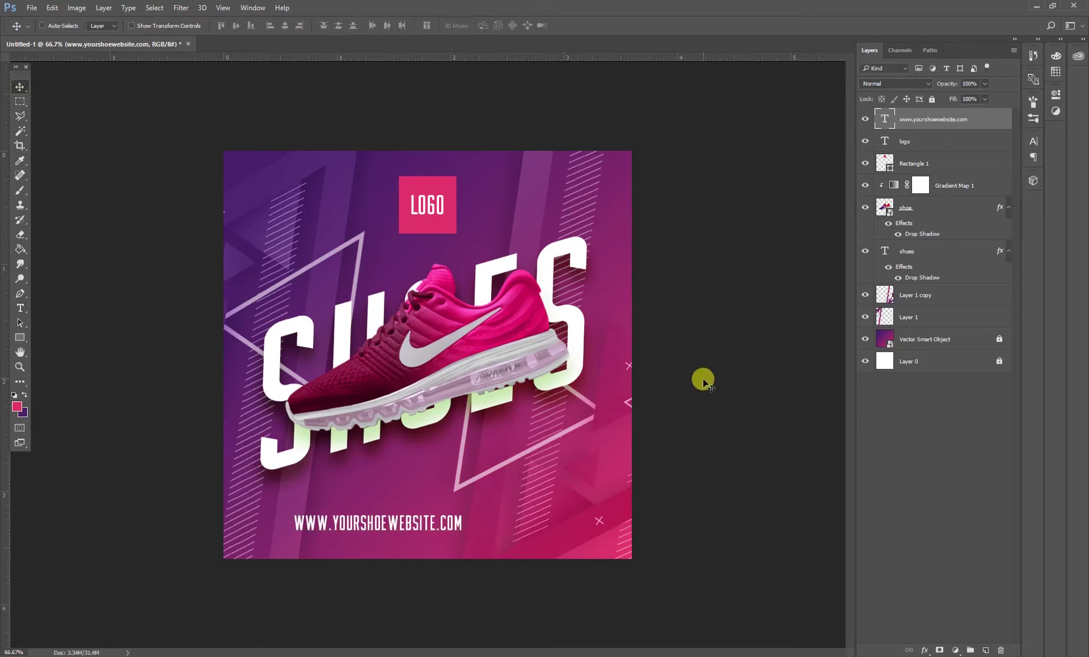
Set the website text's tracking to 800 and scale it down to about 61%.
click(20, 308)
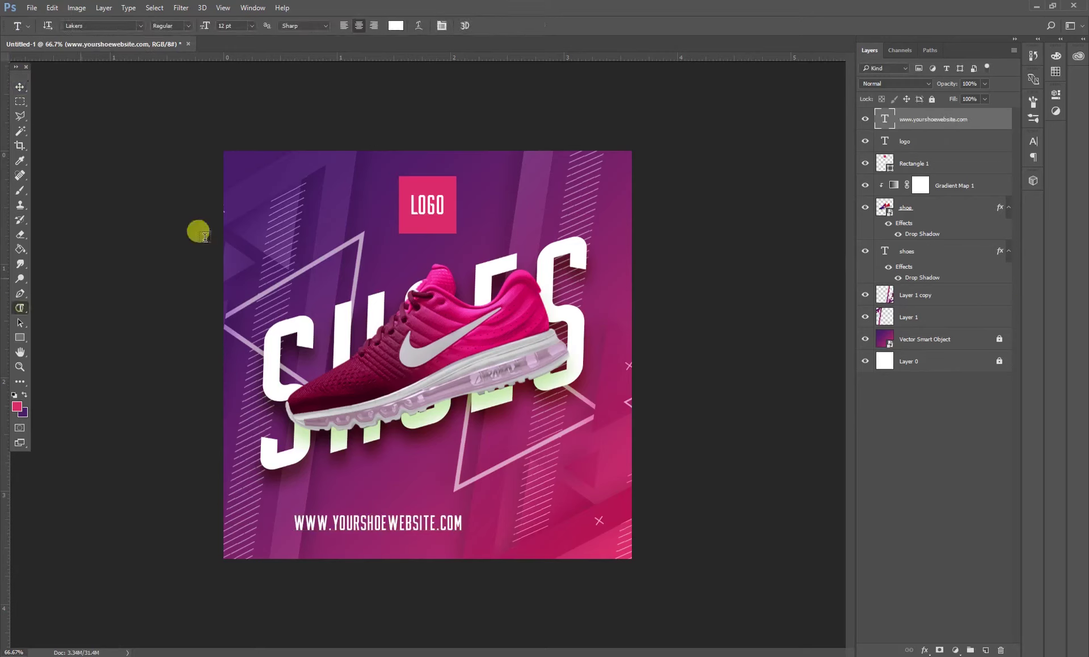
click(441, 26)
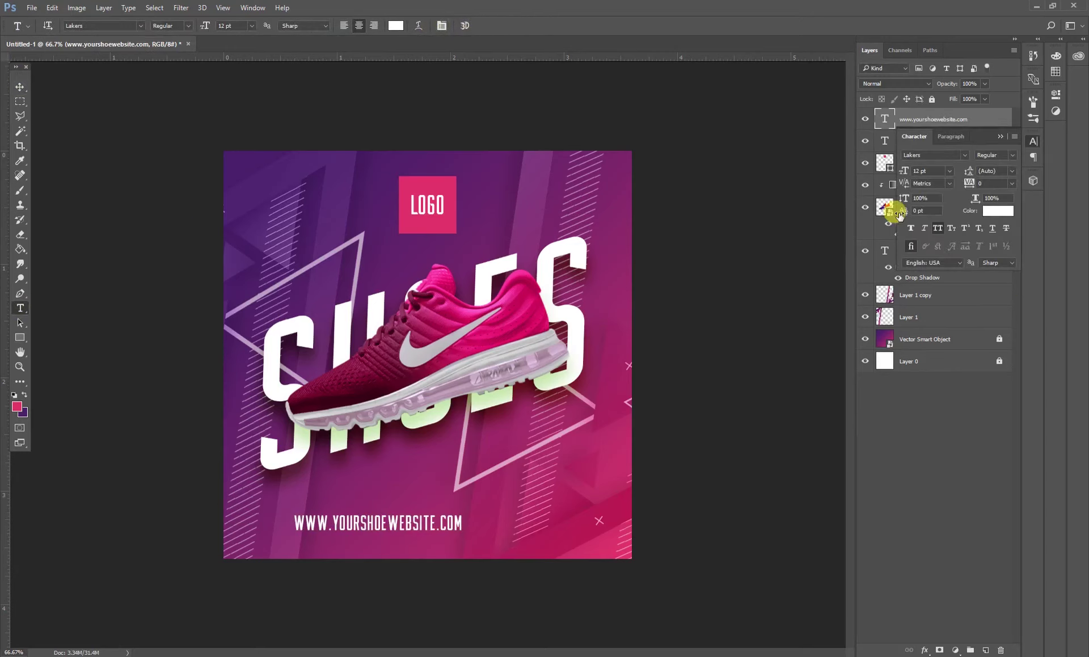
drag(983, 182, 996, 182)
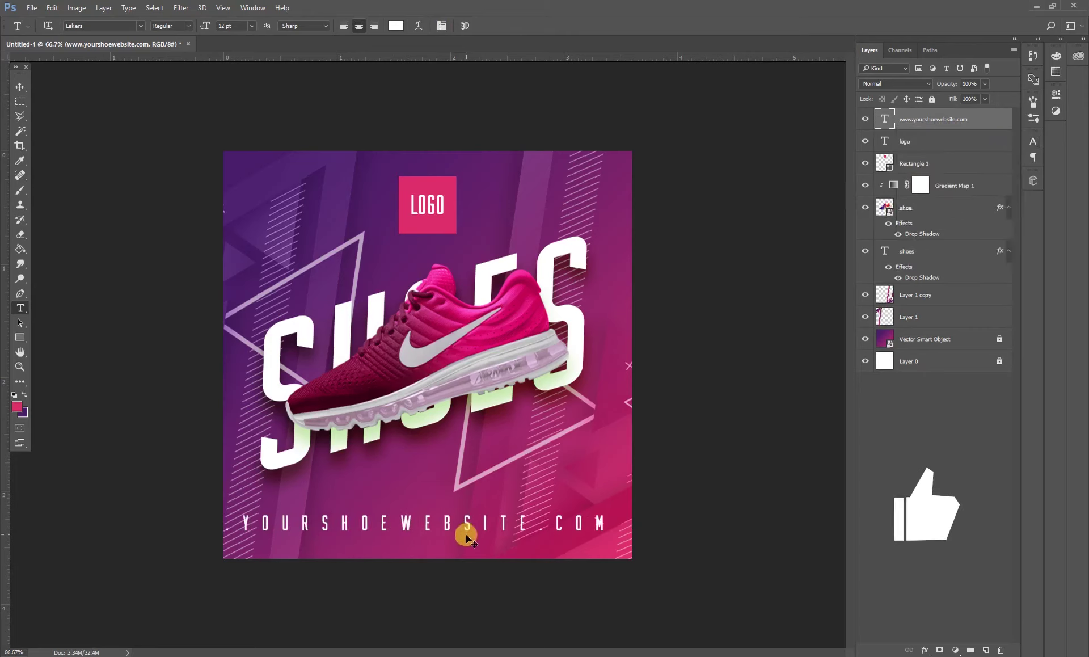
key(ctrl+t)
drag(615, 531, 527, 532)
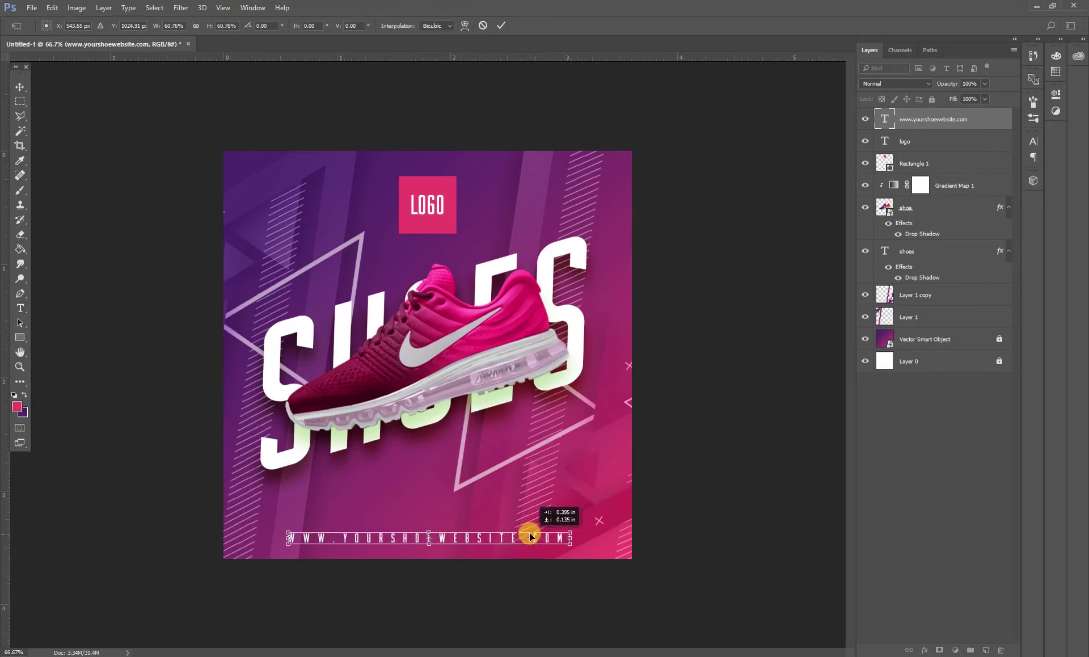
key(Return)
Reduce the website text's tracking to 440 and nudge the line slightly upward.
key(t)
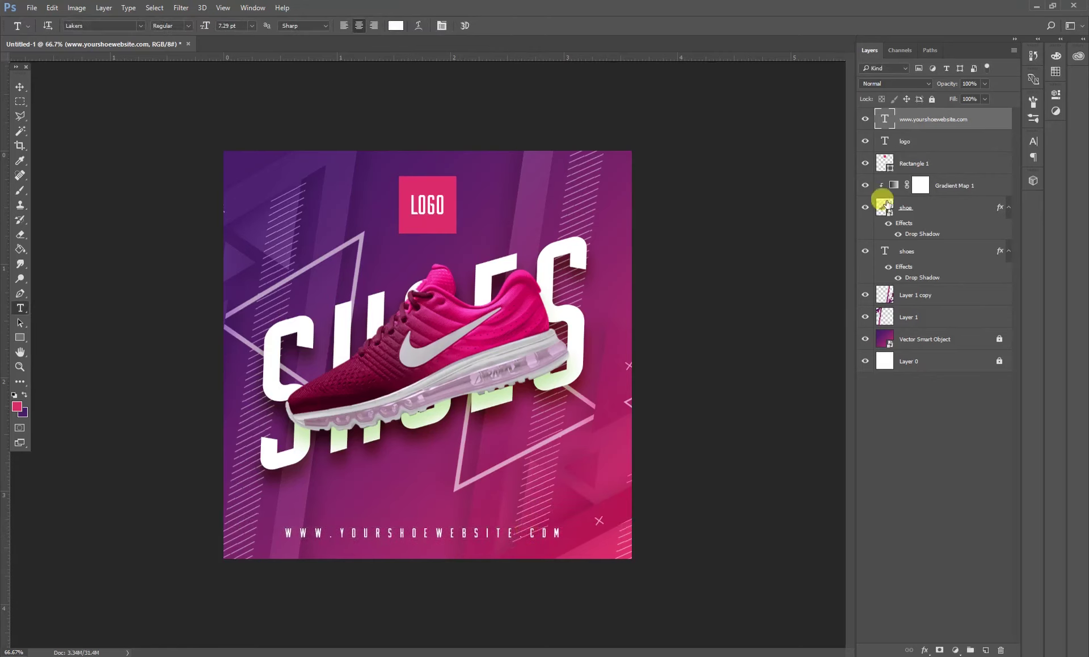
key(Return)
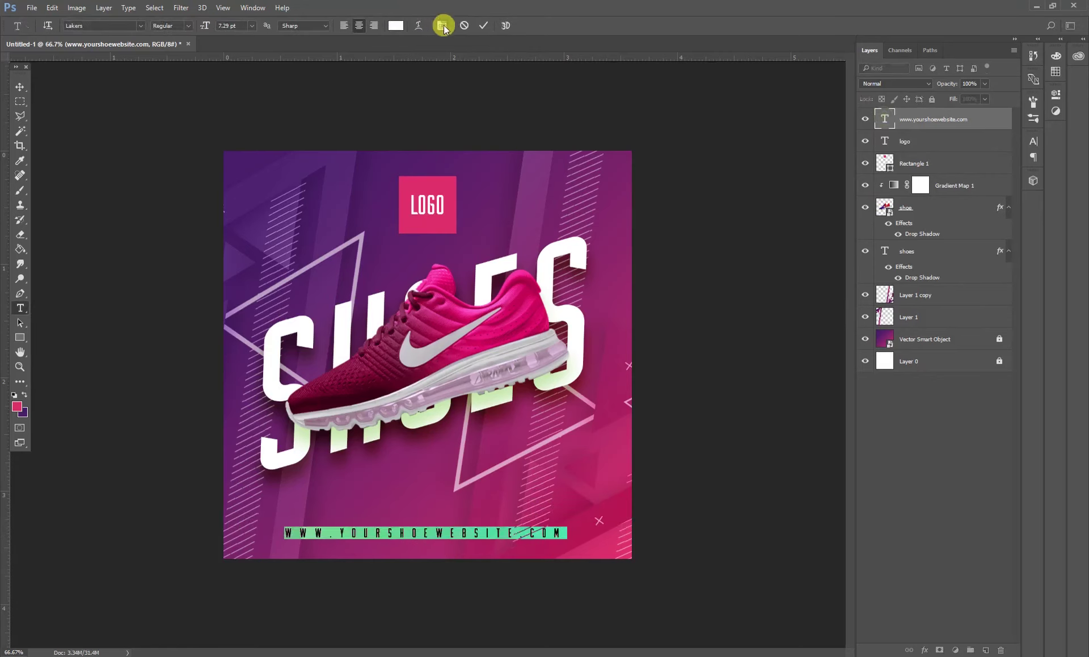
click(443, 28)
click(966, 182)
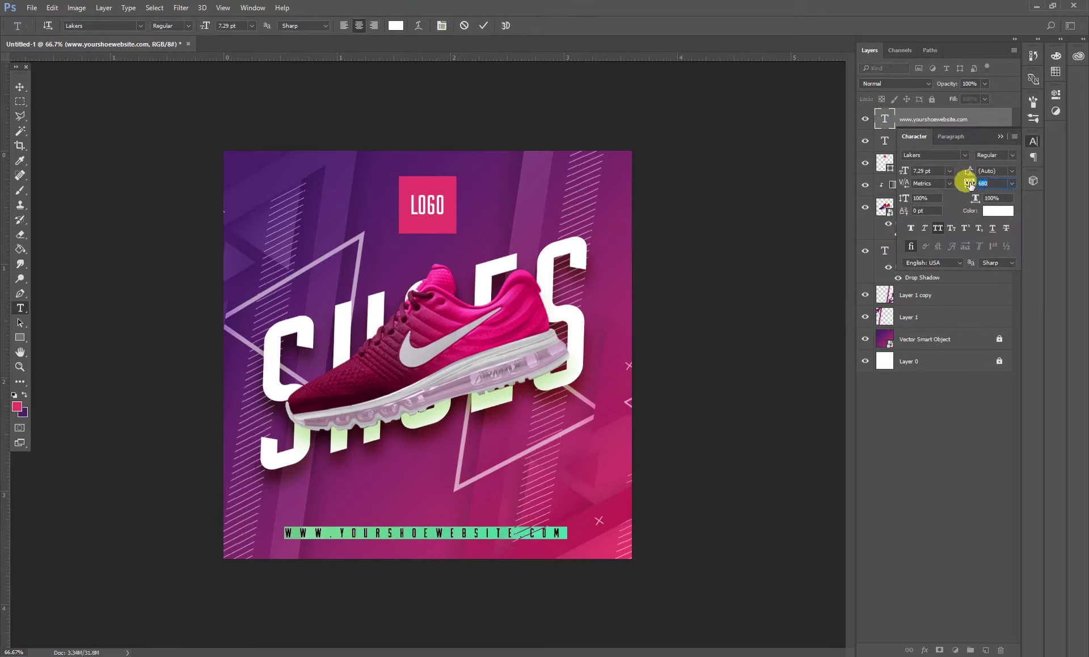
drag(969, 185, 963, 185)
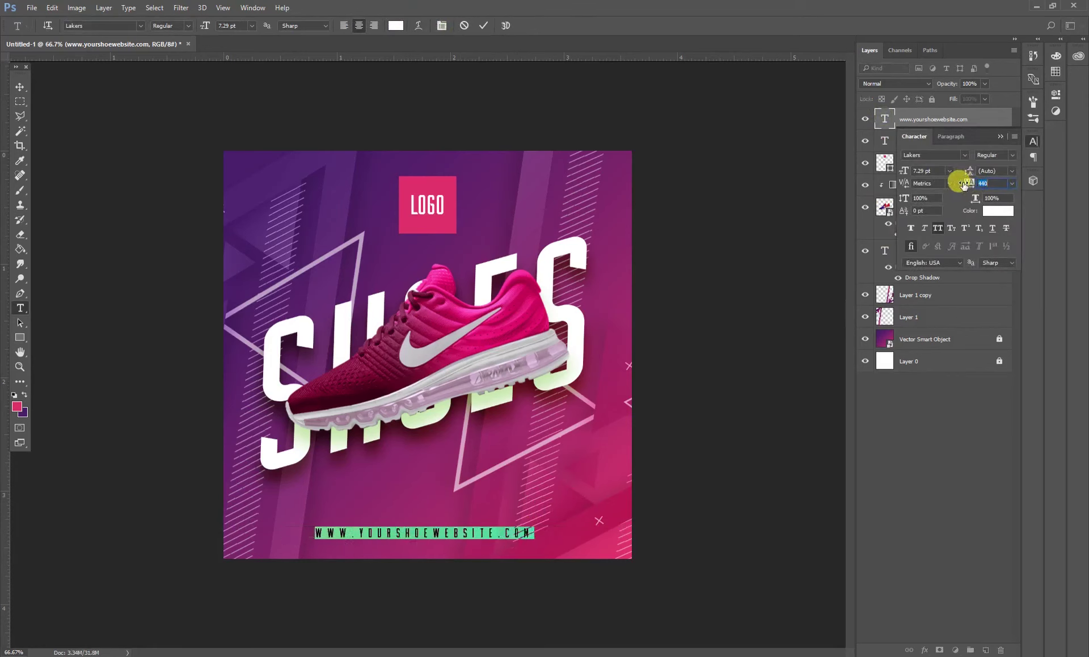
click(994, 135)
click(19, 86)
click(129, 293)
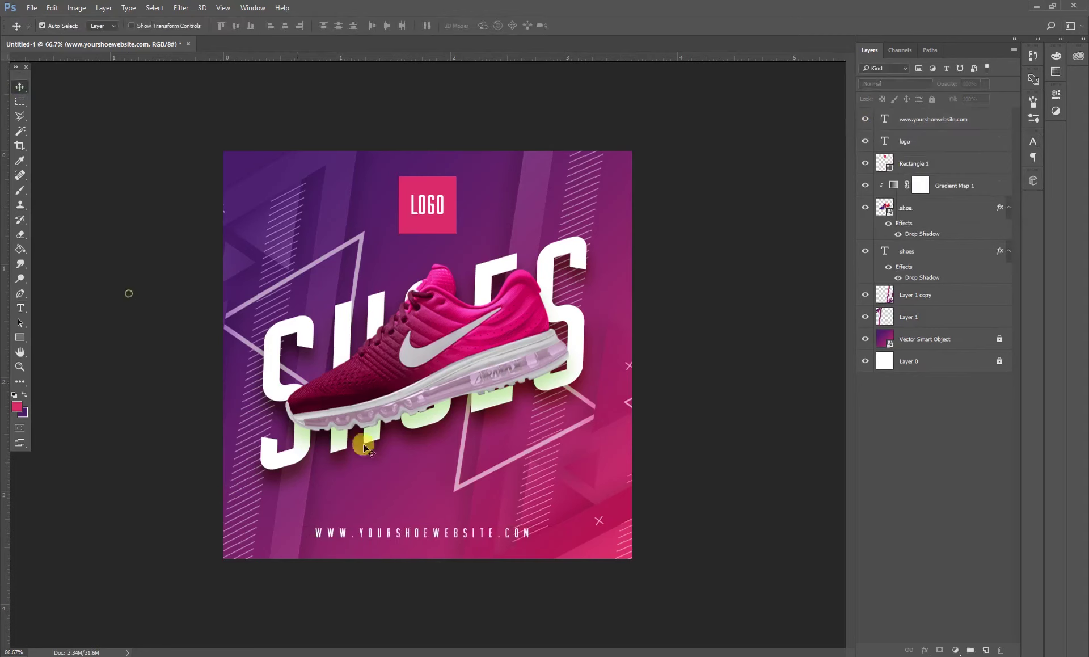
drag(427, 535, 429, 529)
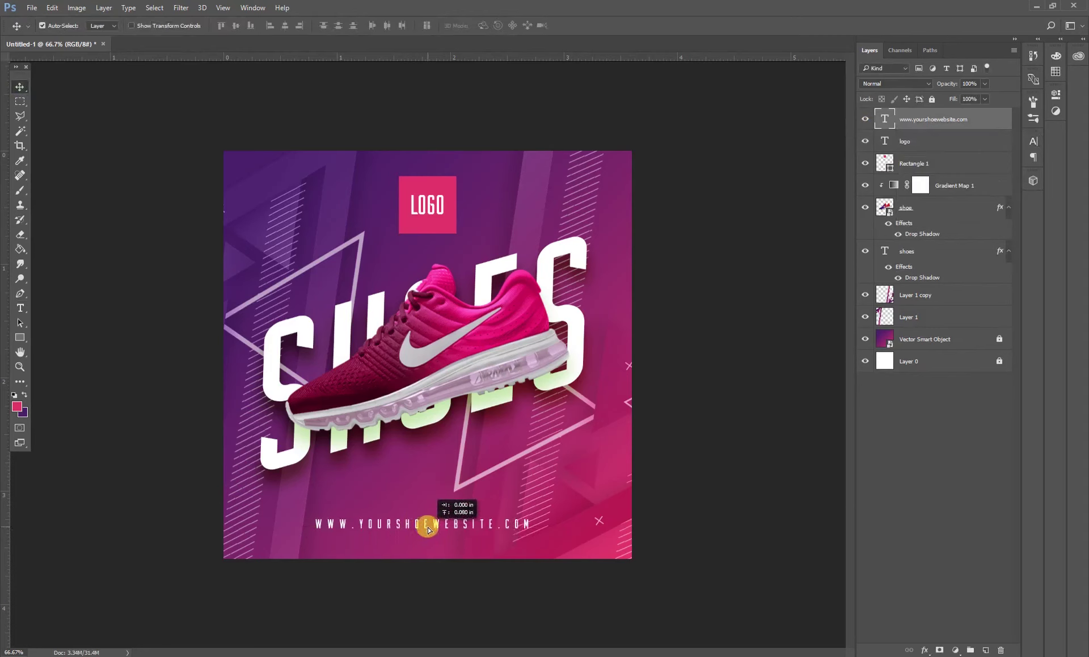
click(737, 409)
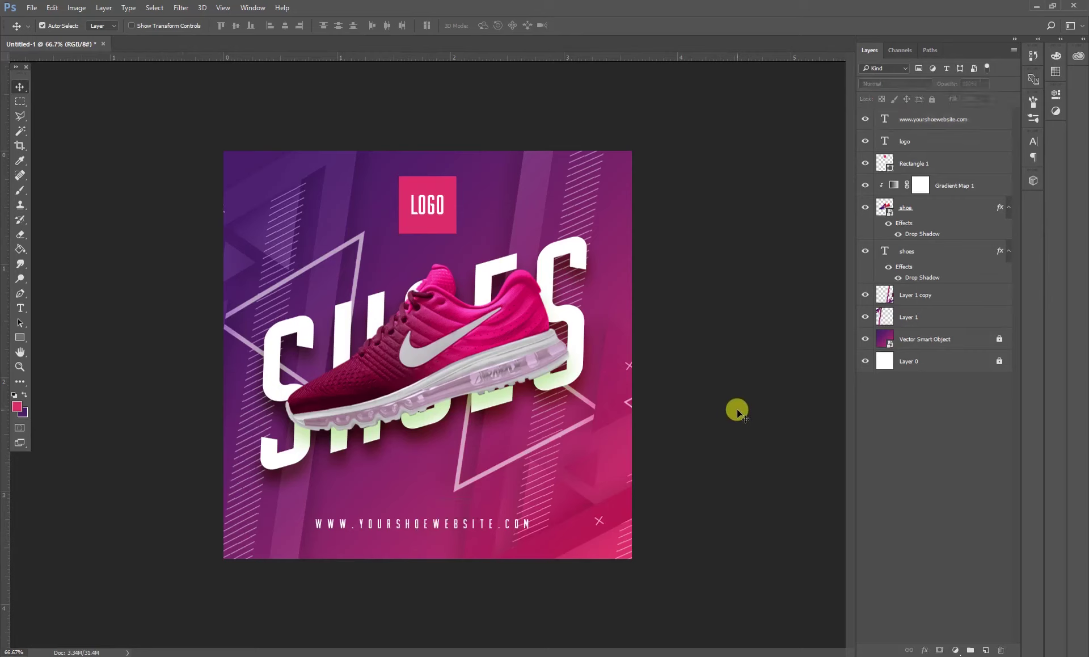
Scale the LOGO text and pink Rectangle 1 together to about 84% and lower them slightly.
click(421, 200)
shift+click(424, 179)
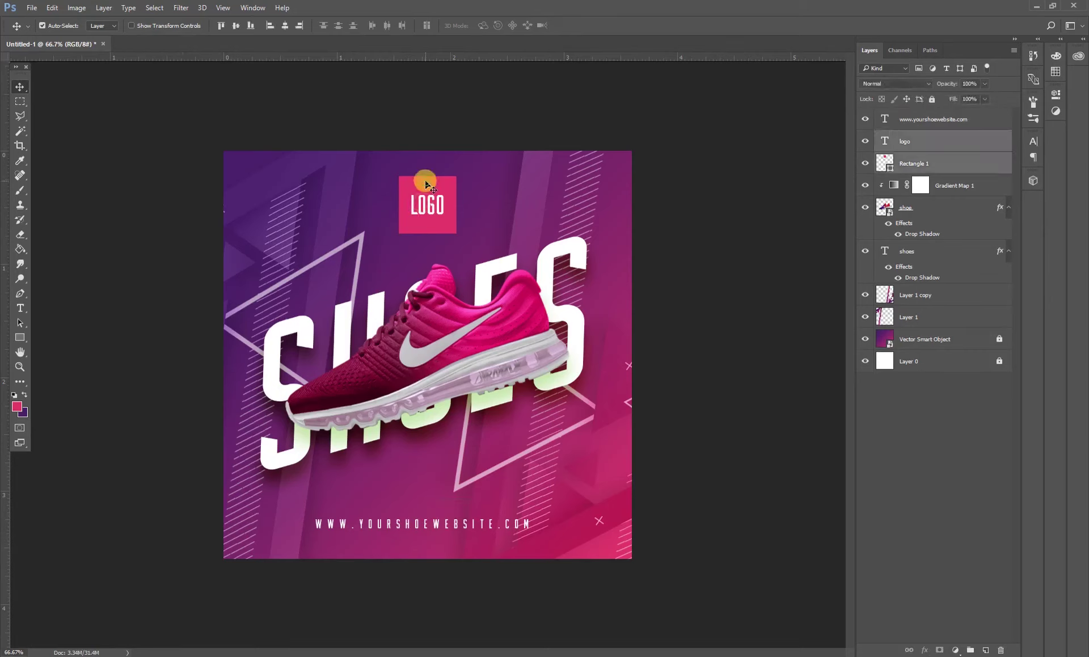
key(ctrl+t)
mouse_move(455, 232)
mouse_down()
mouse_move(434, 214)
mouse_move(434, 226)
mouse_up()
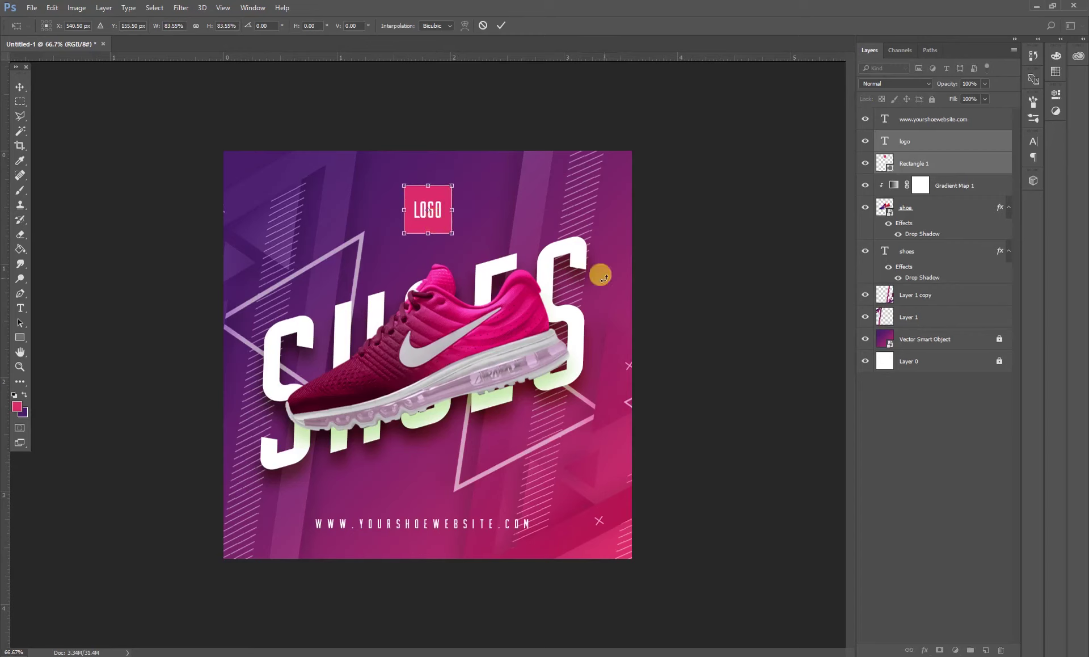
key(Return)
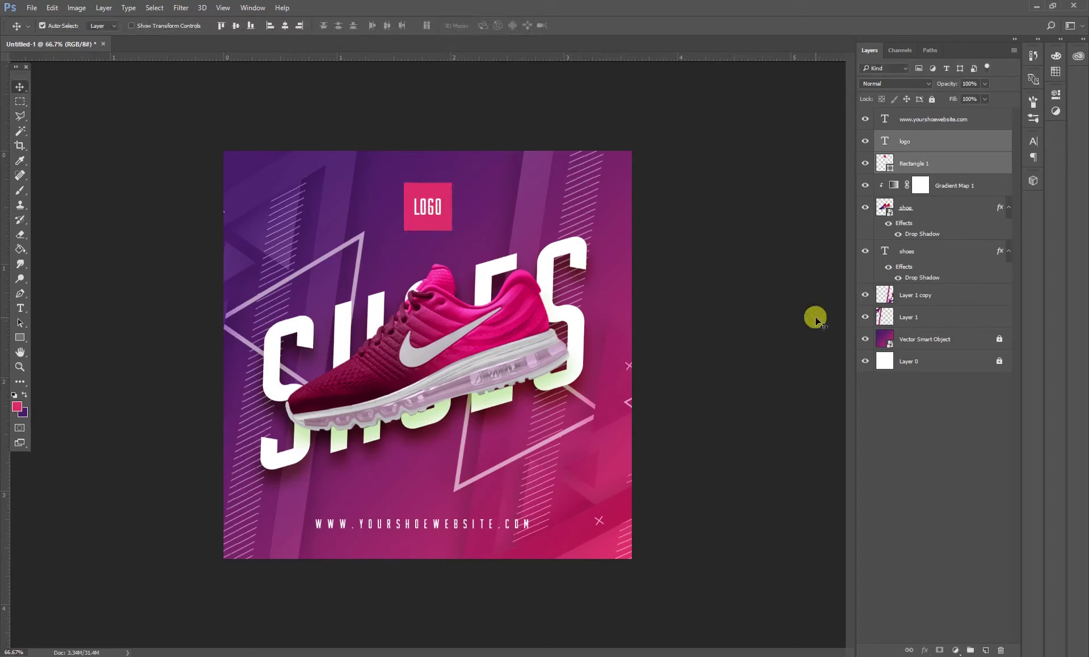
click(794, 443)
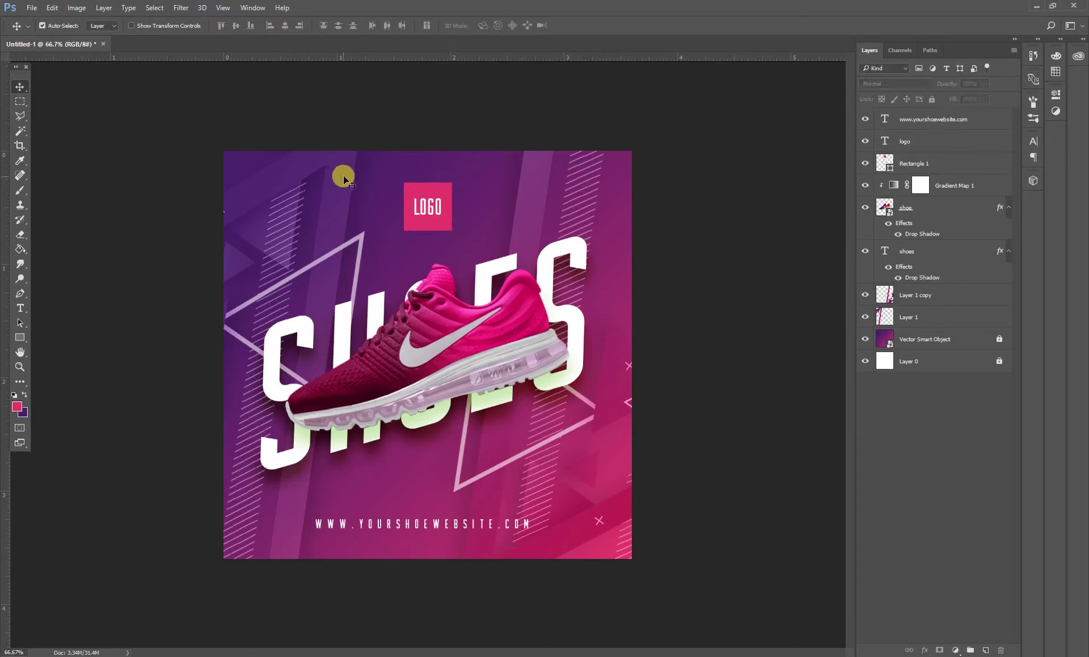
drag(343, 176, 350, 176)
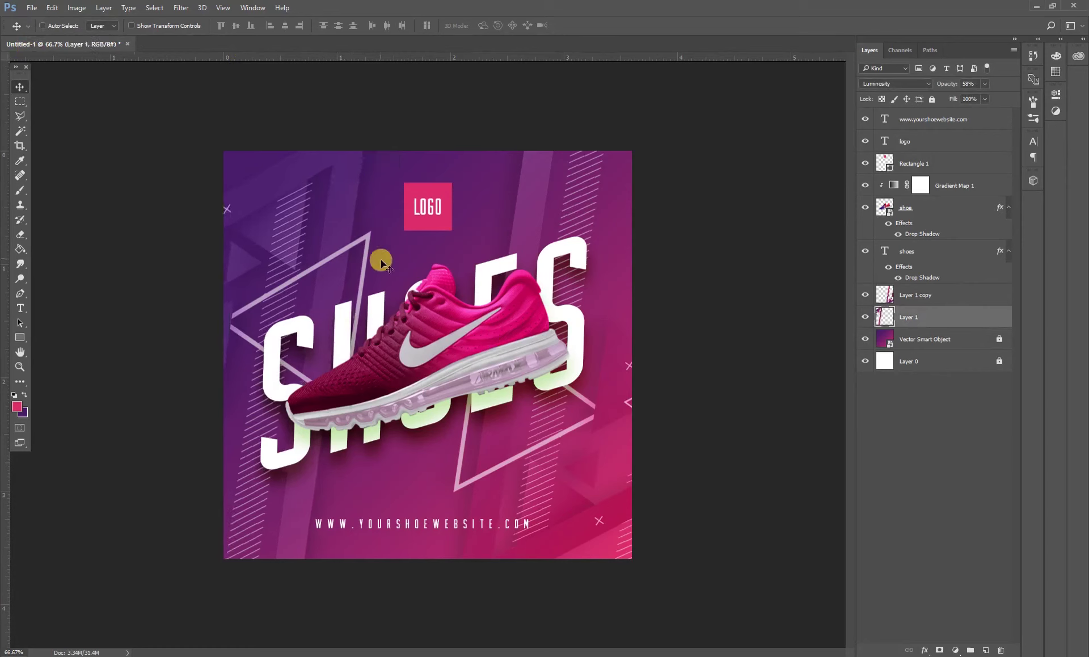
Undo the stray shift and narrow Layer 1's hatch-and-triangle graphic to about 95% width.
key(ctrl+z)
key(ctrl+t)
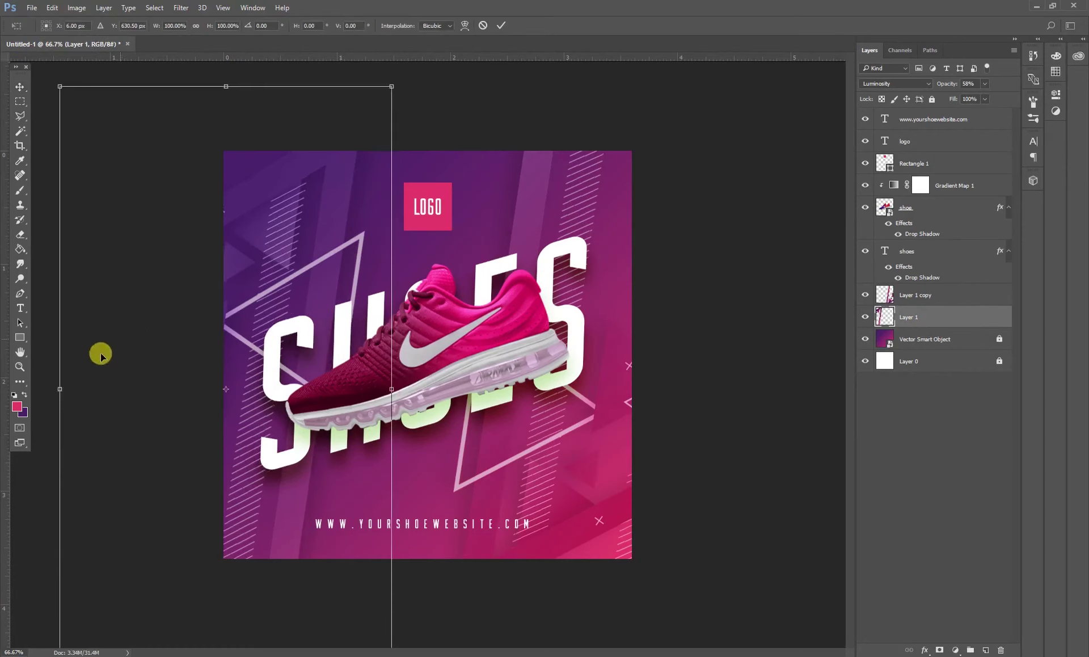
drag(60, 389, 74, 390)
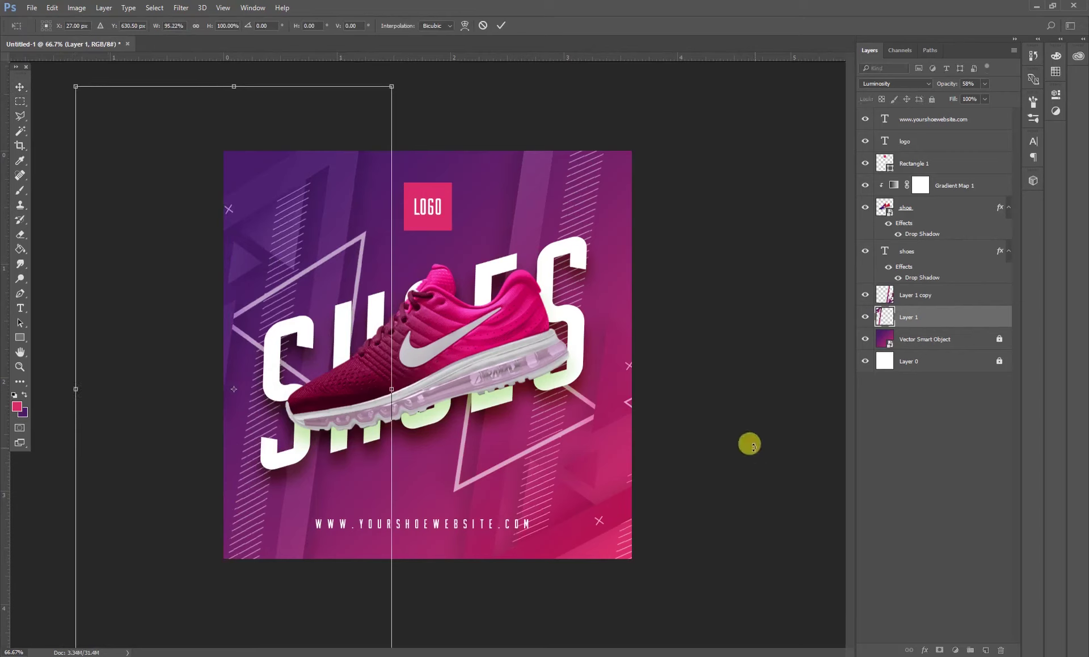
key(Return)
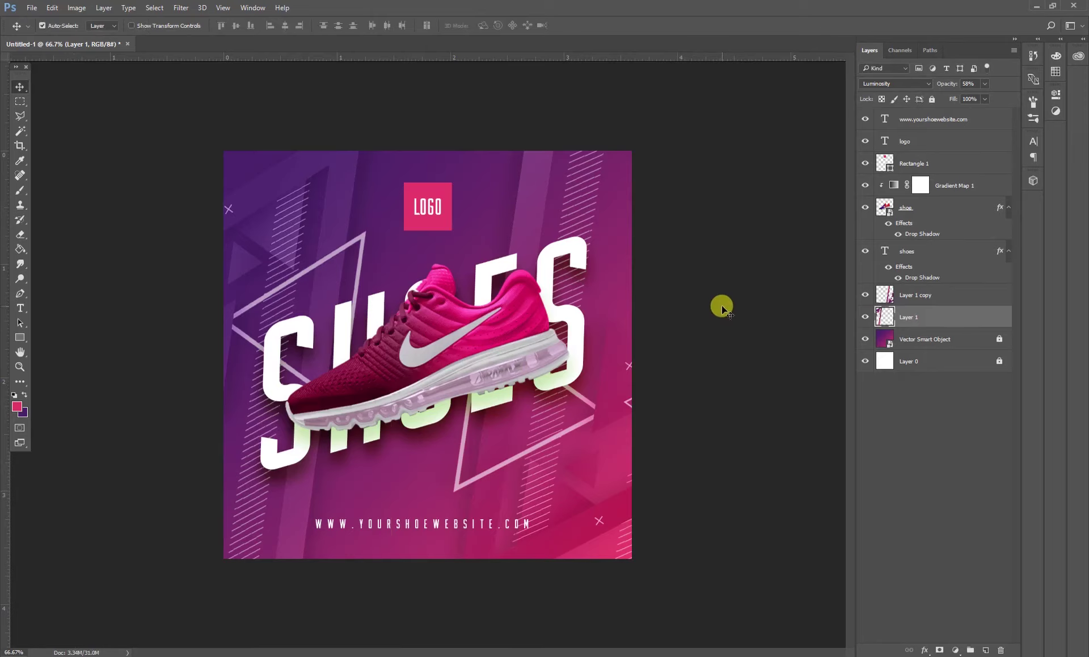
click(721, 305)
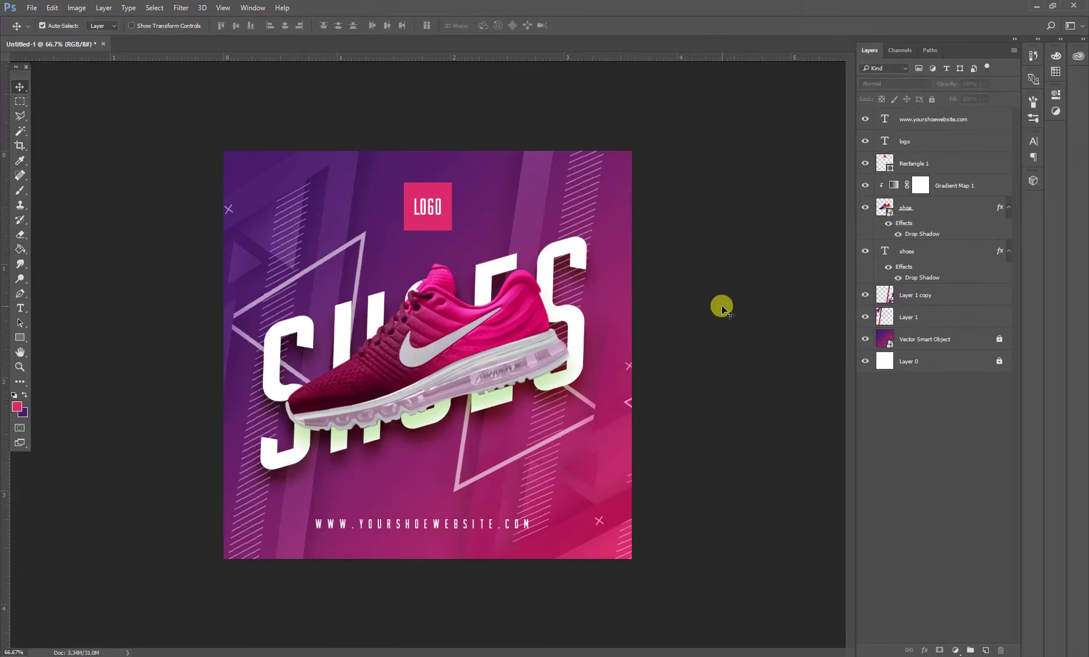